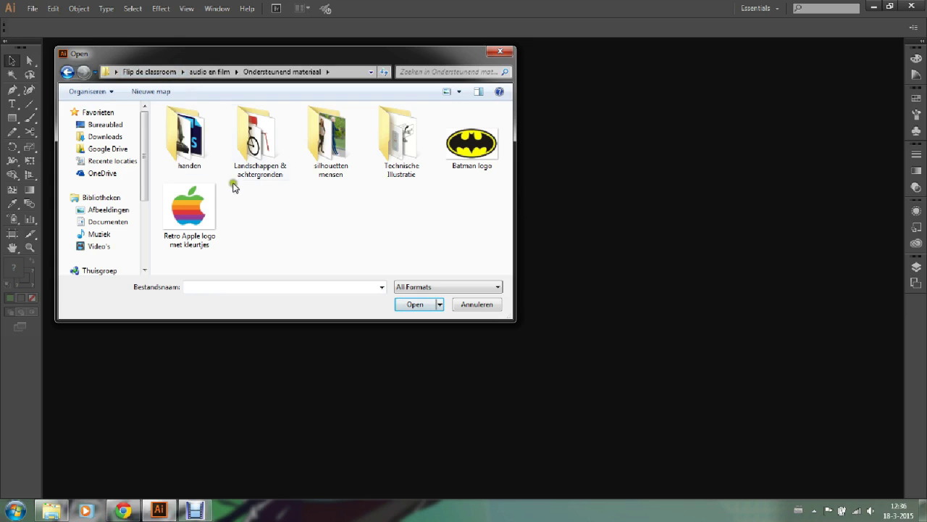
Open the photo 'hand houd handvat vast' from the handen folder
double_click(201, 158)
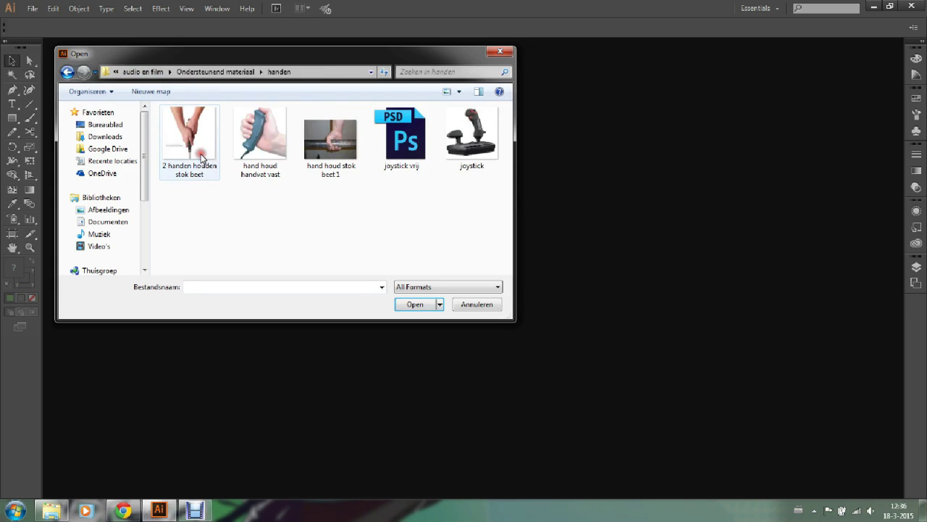
left_click(256, 145)
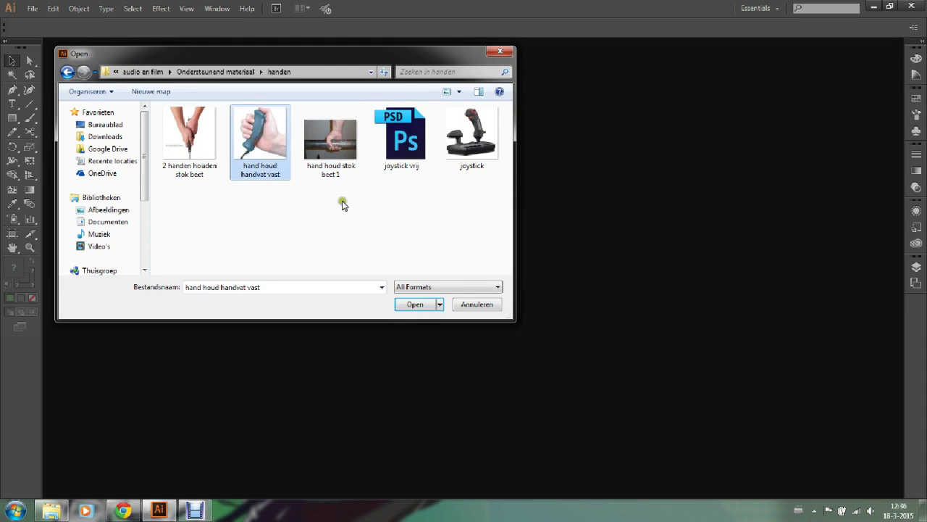
left_click(415, 303)
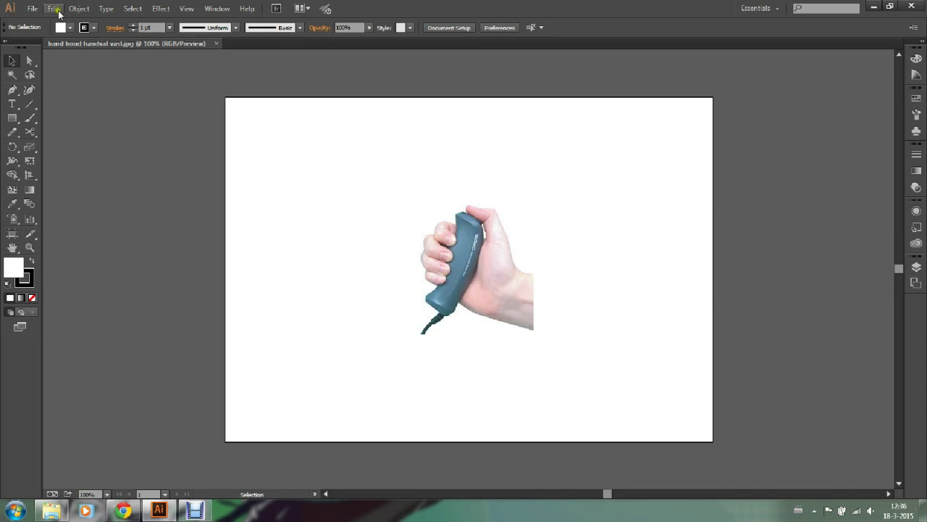
Save the document as 'hand en joystock.ai', accepting the default Illustrator options
left_click(34, 9)
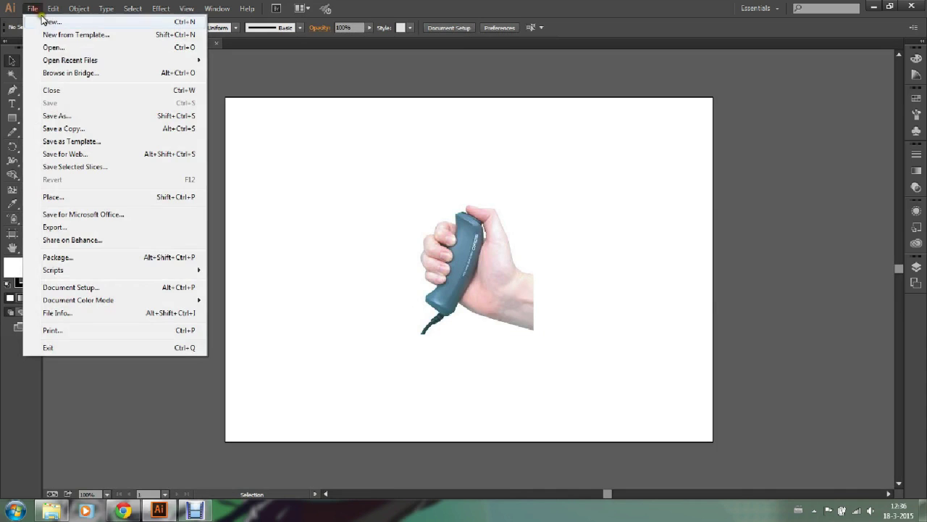
left_click(65, 117)
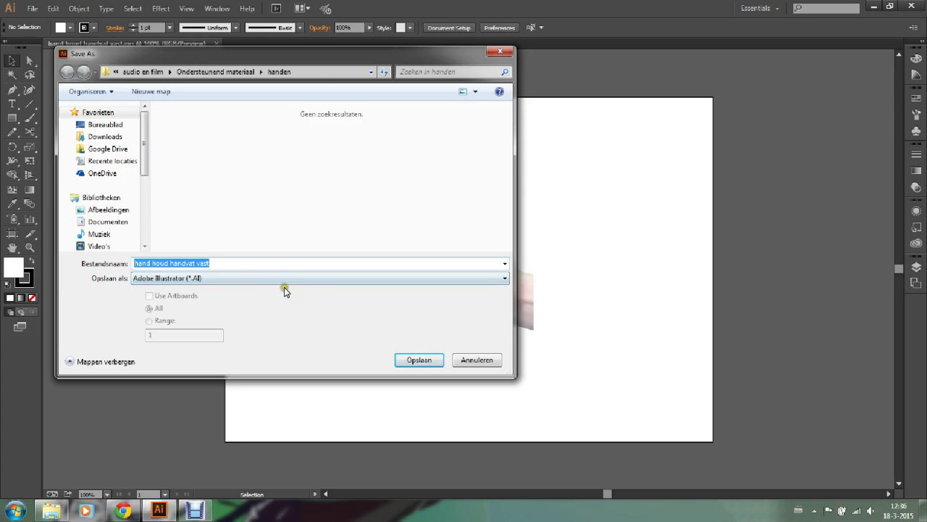
type("hand")
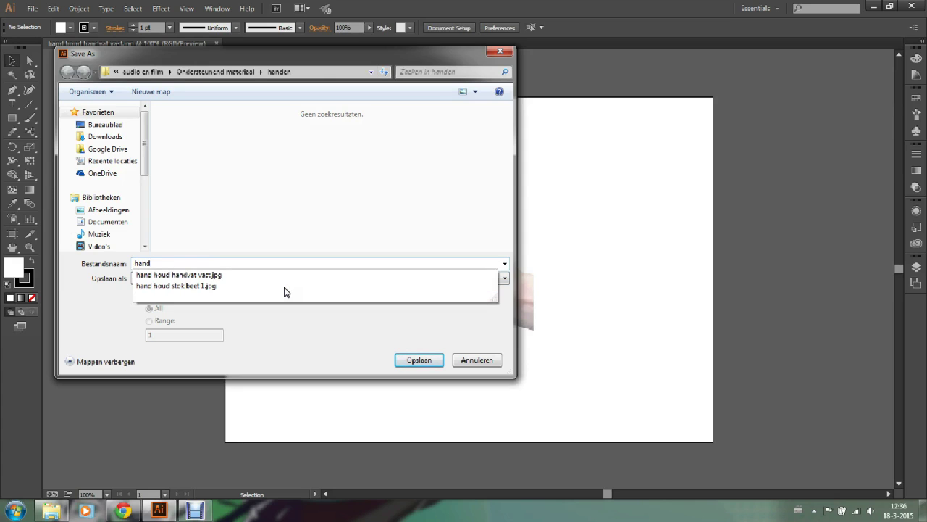
type(" en joystock")
left_click(321, 199)
left_click(418, 360)
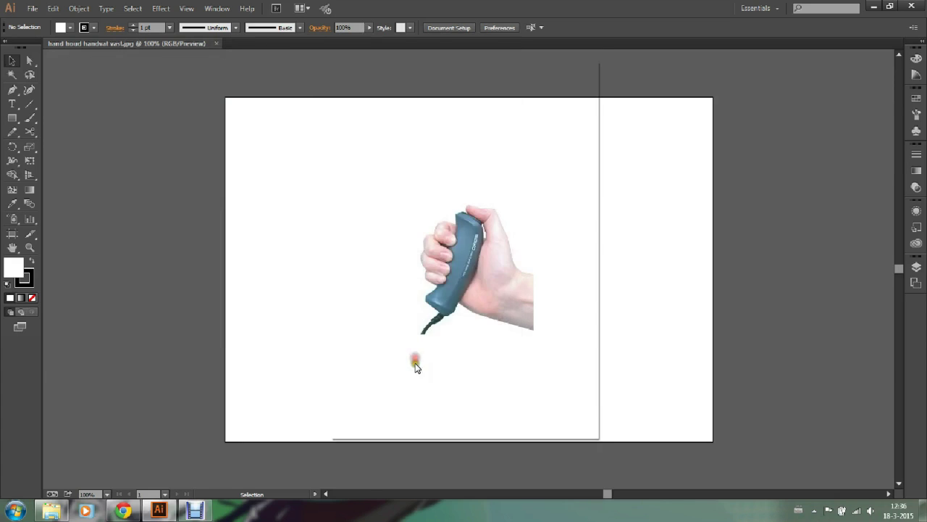
left_click(502, 410)
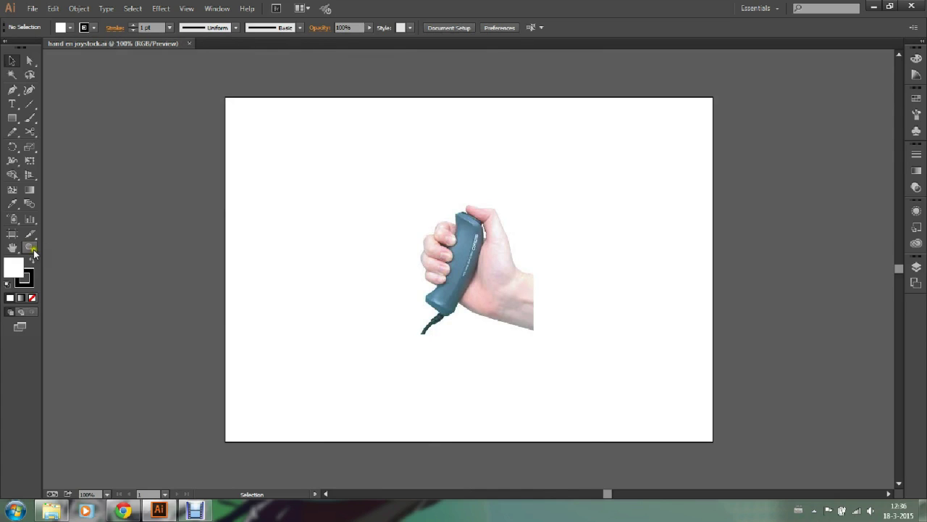
Scale up the hand photo by dragging its corners until it fills most of the artboard
left_click(484, 252)
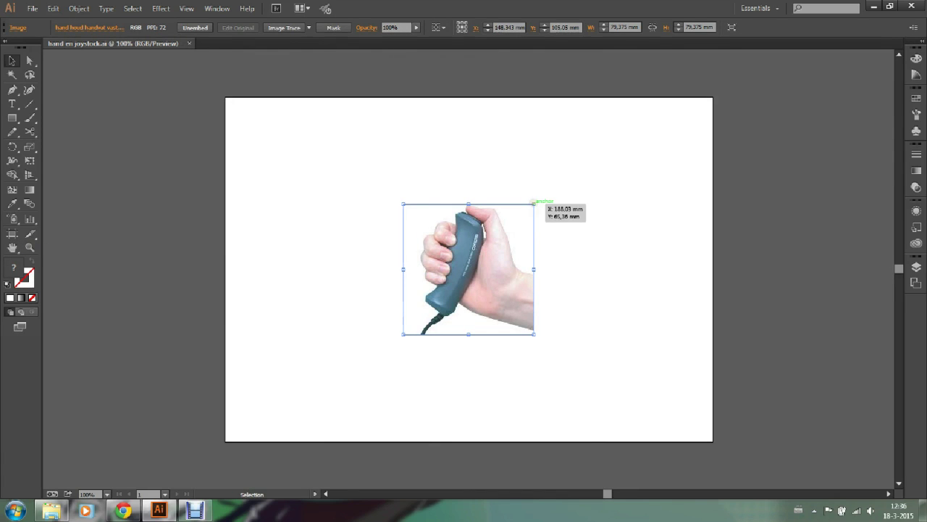
left_click_drag(534, 203, 673, 129)
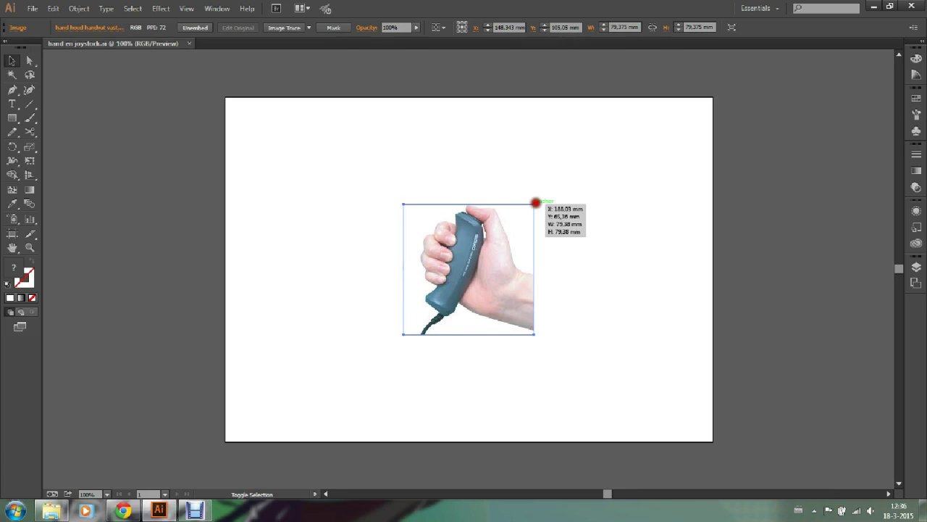
left_click_drag(403, 334, 303, 389)
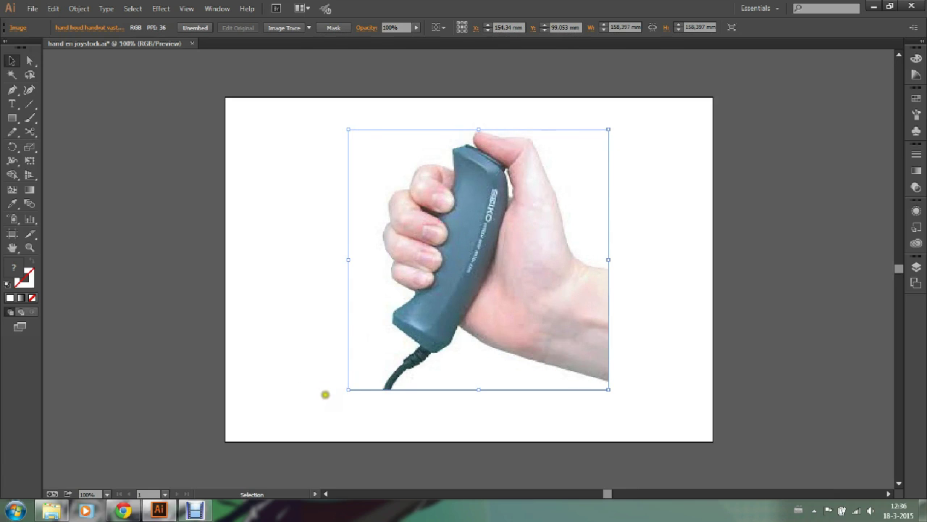
left_click(246, 168)
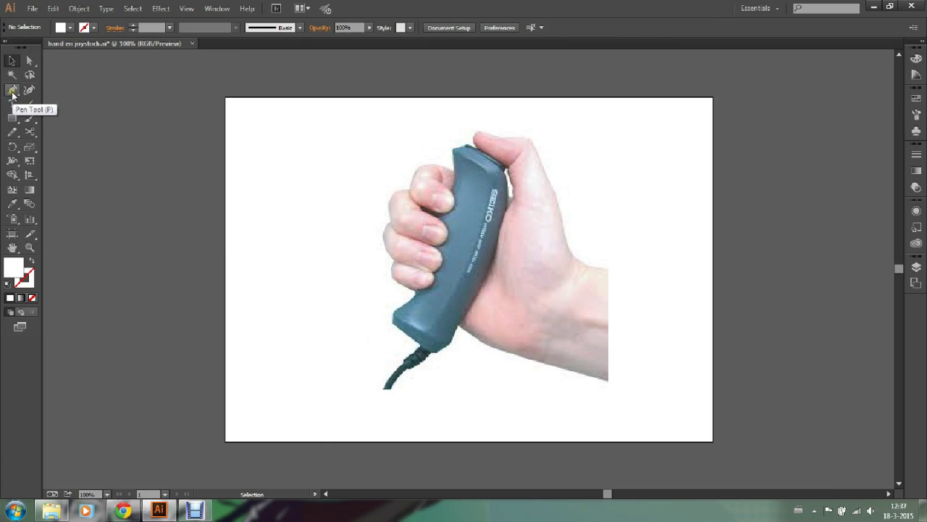
Zoom in to 200% on the fingers of the hand photo
left_click(30, 247)
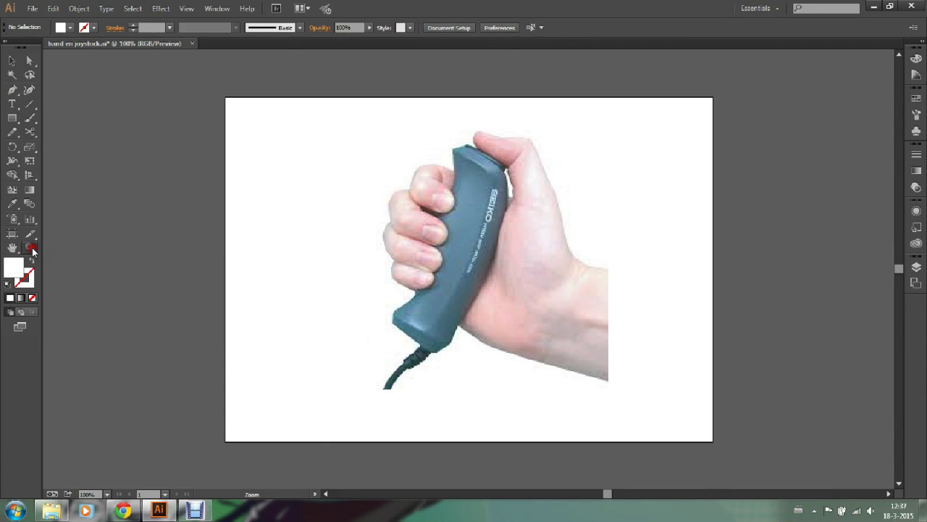
left_click(475, 189)
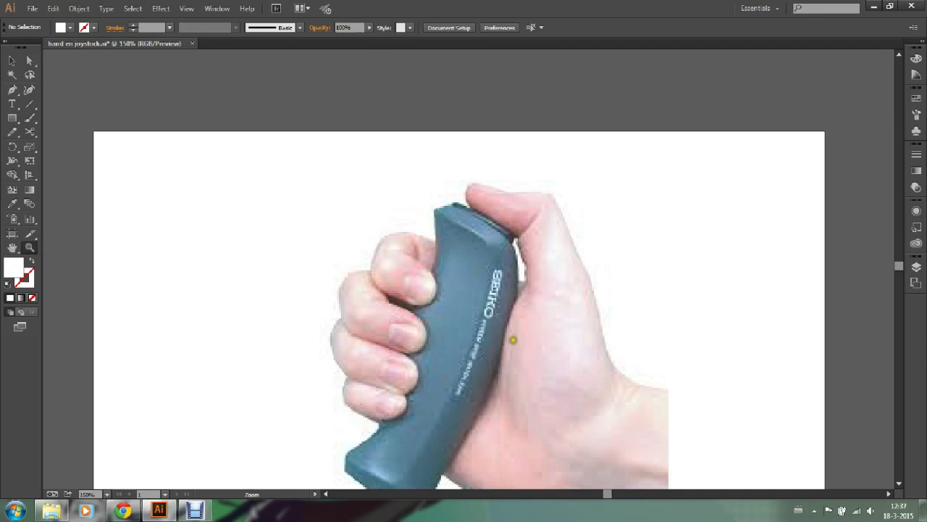
left_click(513, 340)
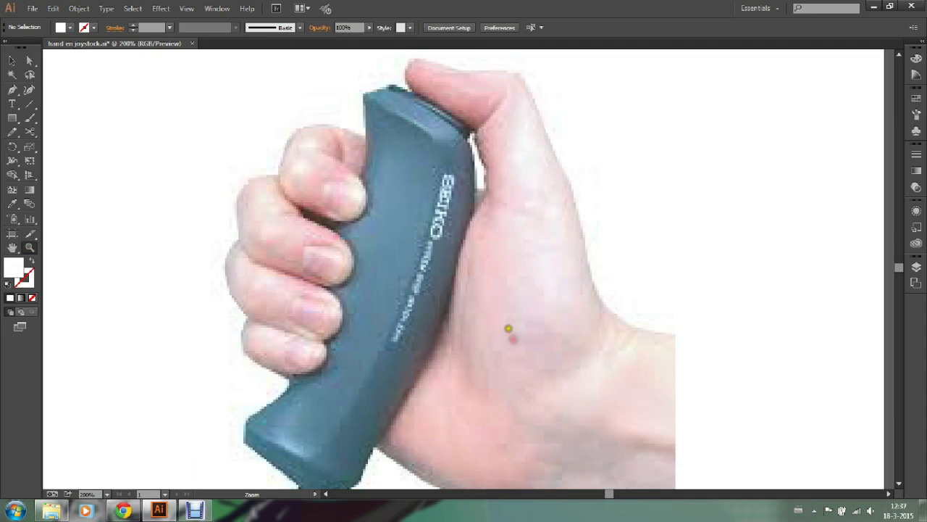
left_click(13, 92)
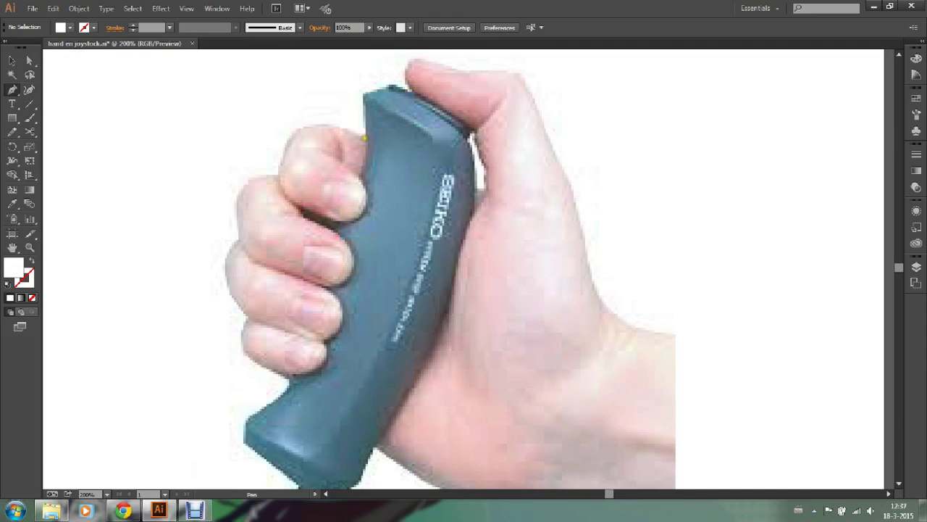
Start a curved pen path at the top of the fingers, following the top finger's edge
left_click_drag(365, 138, 323, 129)
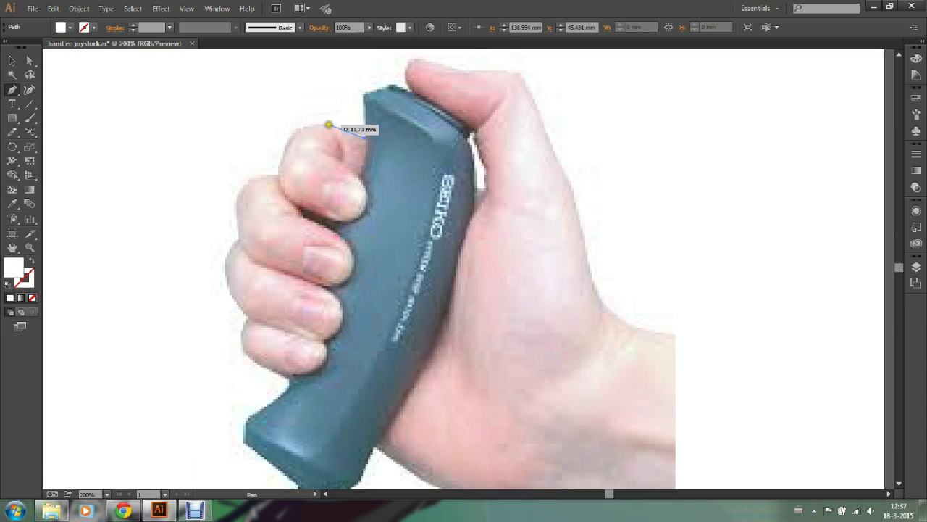
mouse_move(323, 126)
left_mouse_down()
mouse_move(300, 128)
mouse_move(319, 123)
left_mouse_up()
mouse_move(281, 156)
left_mouse_down()
mouse_move(276, 204)
mouse_move(272, 195)
left_mouse_up()
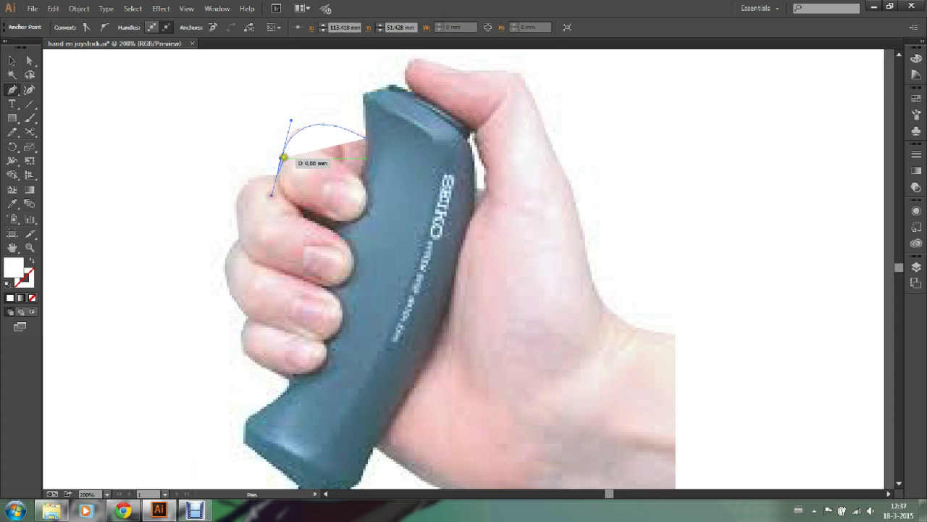
left_click(281, 157)
left_click(288, 198)
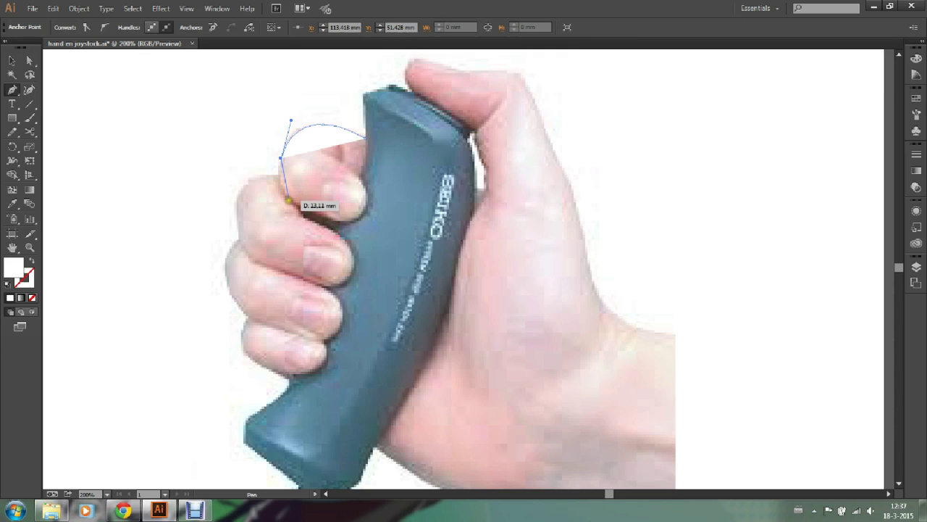
left_click_drag(288, 199, 305, 211)
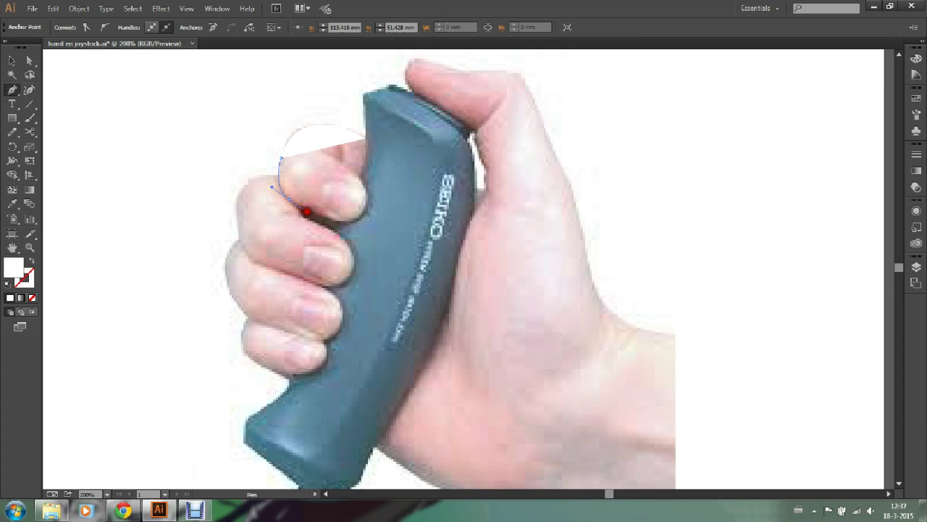
left_click_drag(308, 212, 308, 211)
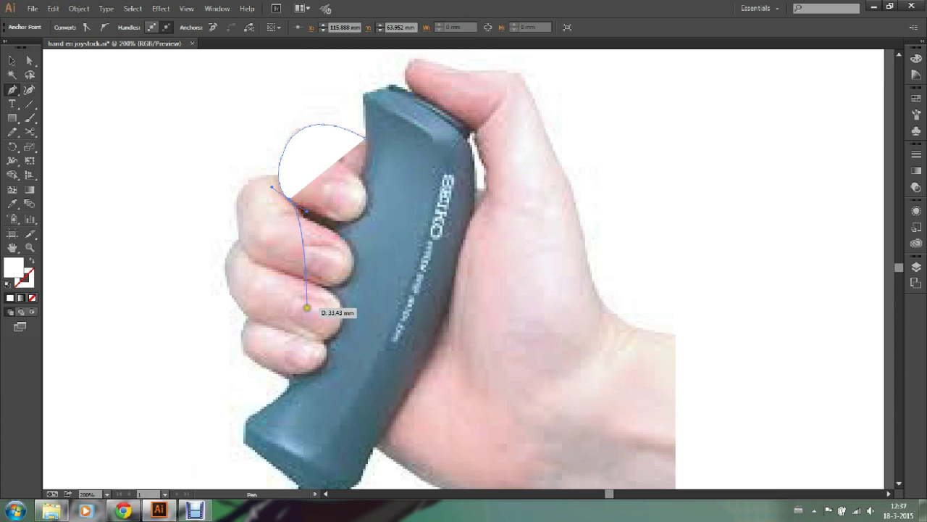
Continue the curved path down around the second, third and bottom fingers
left_click(302, 298)
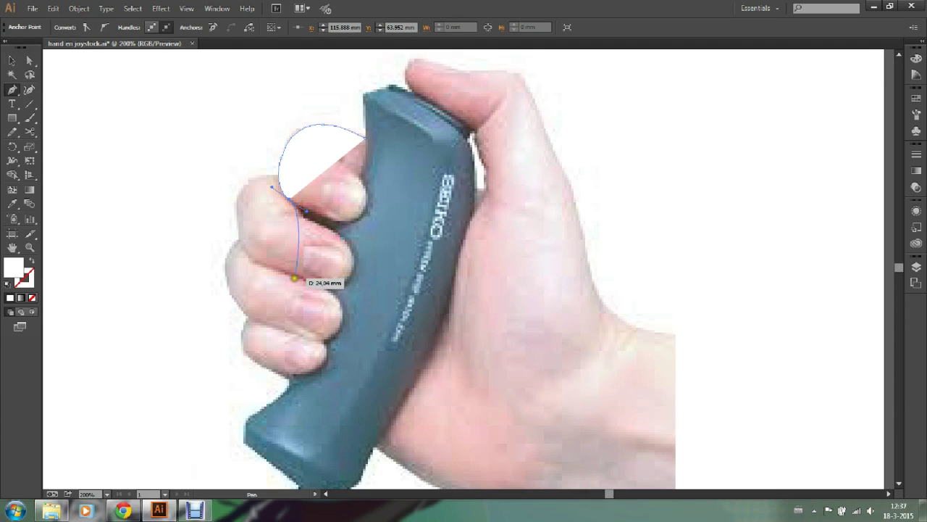
left_click_drag(331, 255, 280, 156)
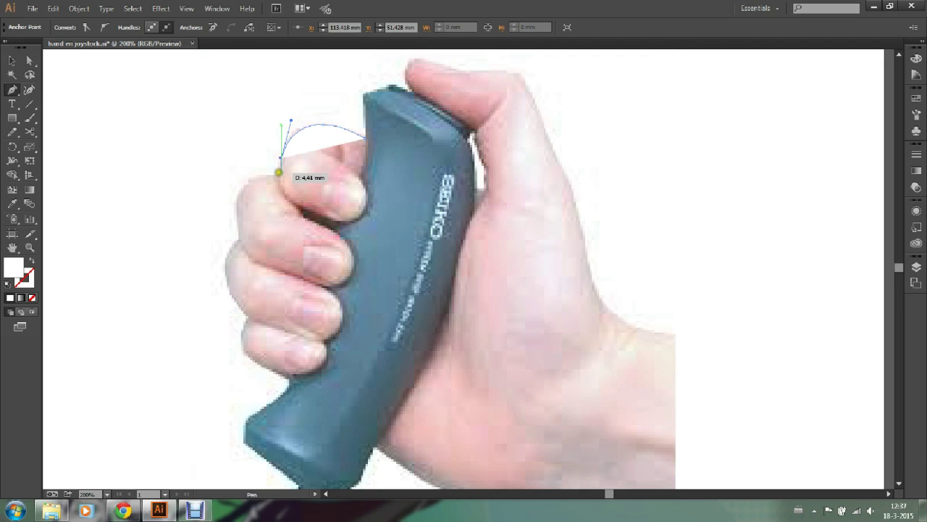
left_click(277, 168)
mouse_move(281, 181)
left_mouse_down()
mouse_move(247, 184)
mouse_move(232, 198)
left_mouse_up()
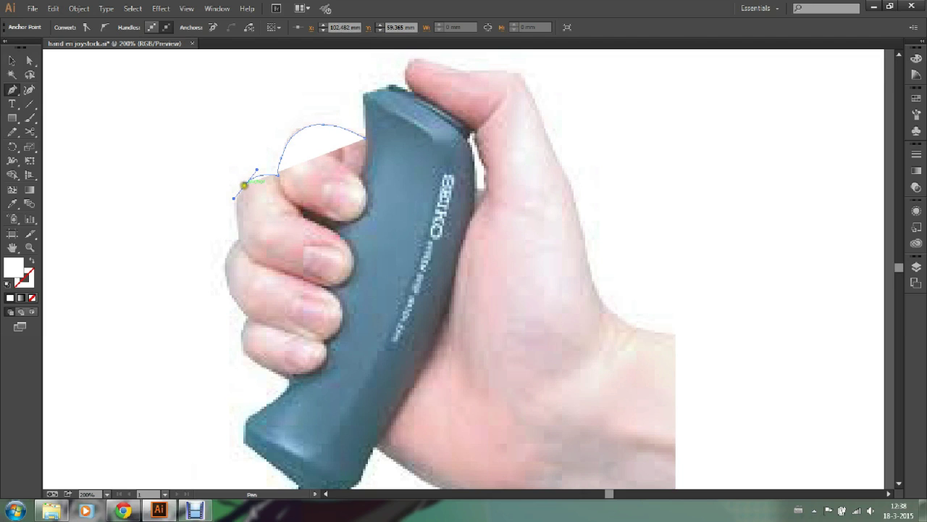
mouse_move(239, 237)
left_mouse_down()
mouse_move(247, 284)
mouse_move(251, 276)
left_mouse_up()
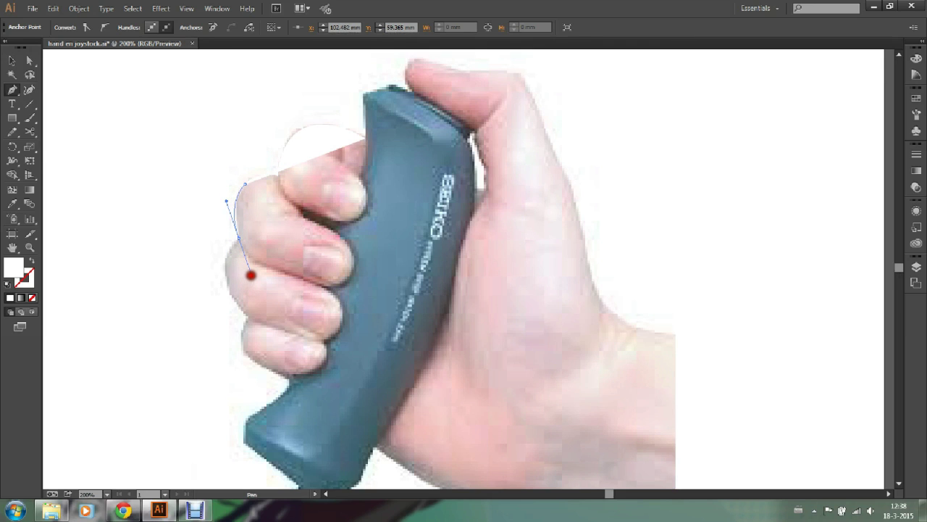
left_click_drag(240, 239, 238, 305)
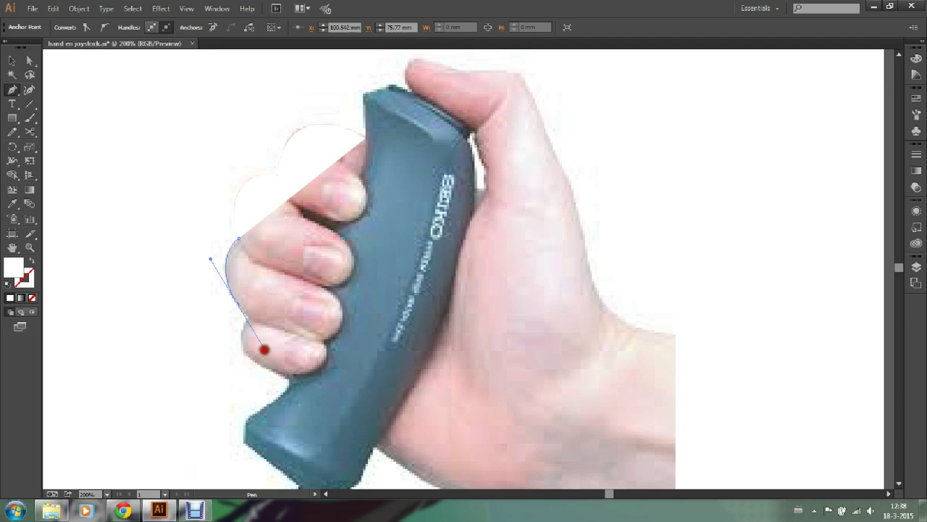
left_click_drag(265, 352, 262, 351)
left_click_drag(239, 304, 254, 321)
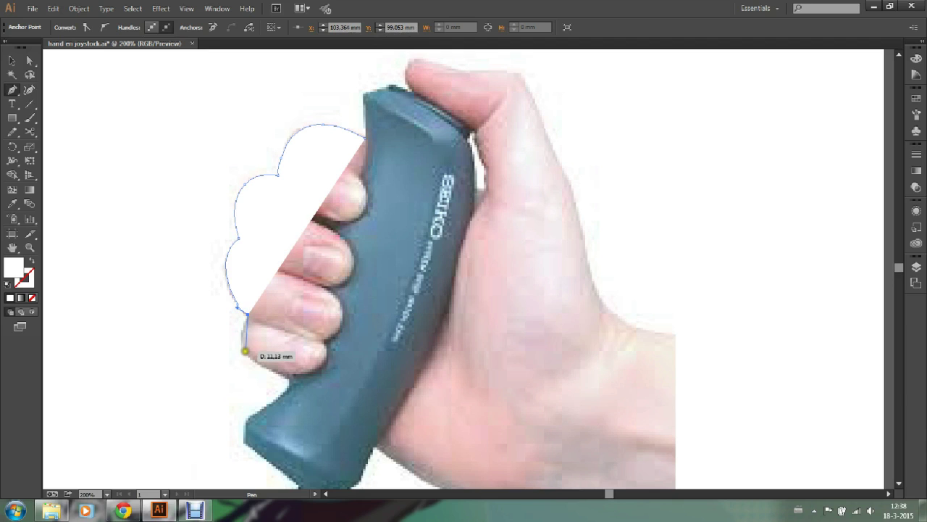
left_click_drag(245, 352, 253, 367)
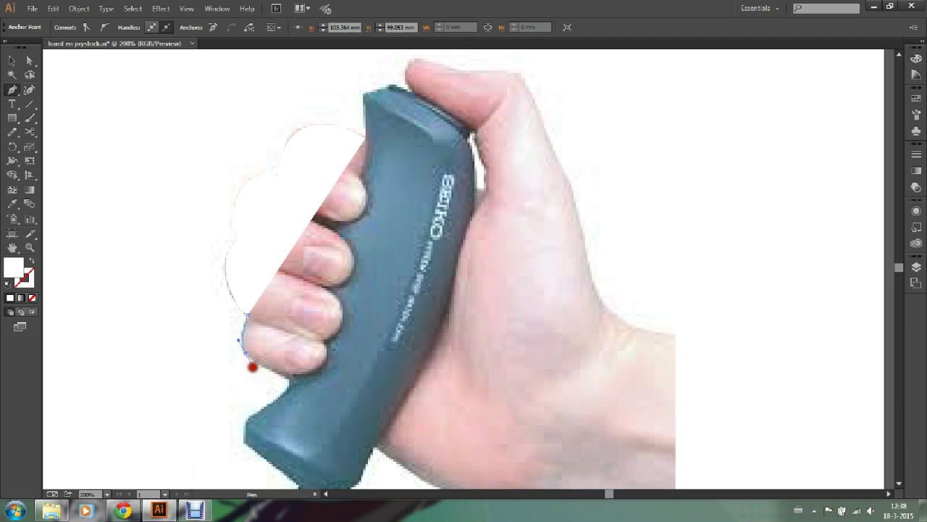
left_click_drag(252, 367, 258, 369)
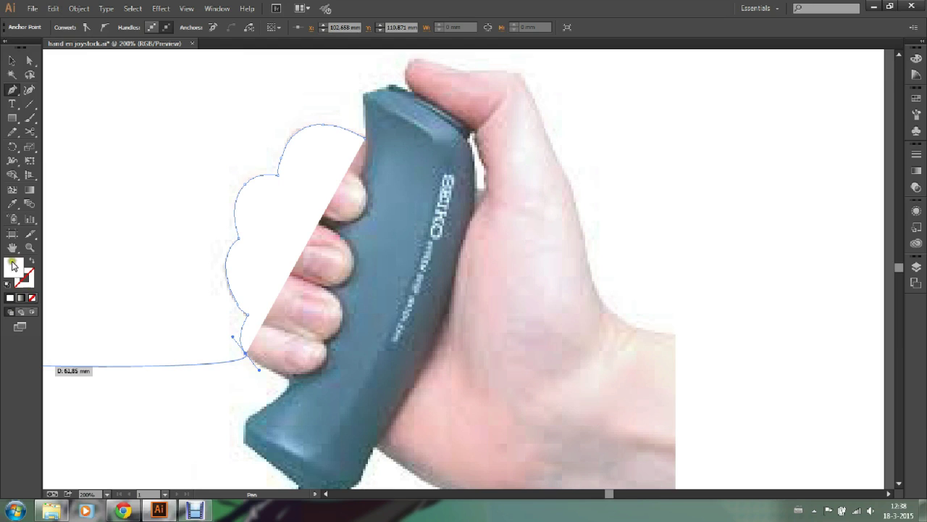
Remove the path's fill and trace around the bottom finger and the finger creases
left_click(32, 299)
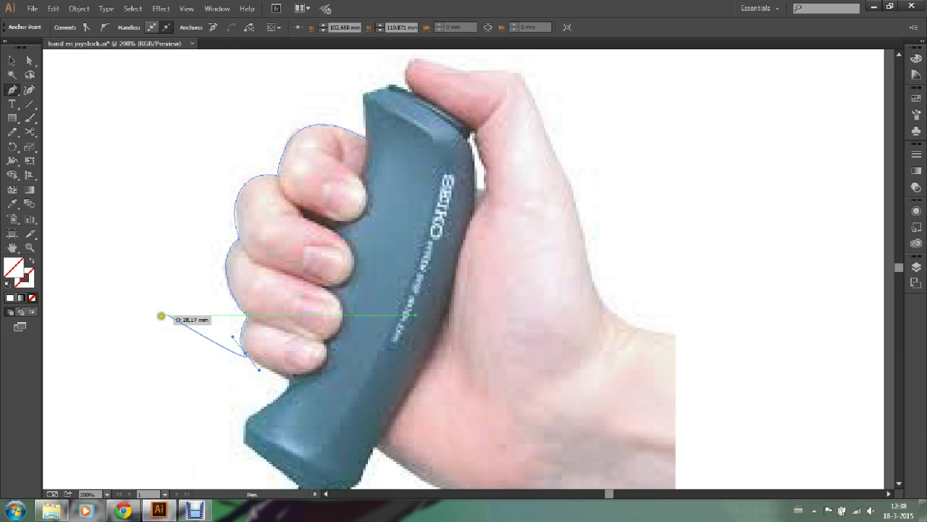
left_click(244, 352)
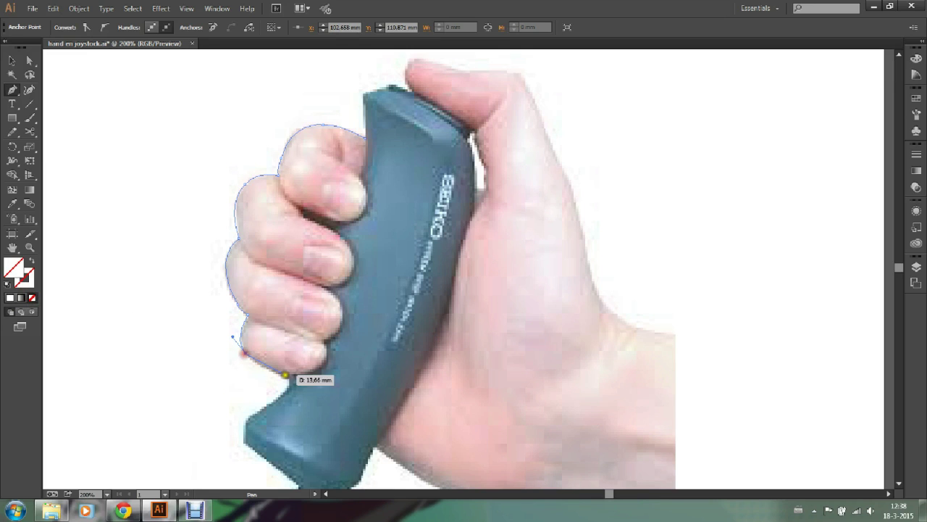
left_click(300, 375)
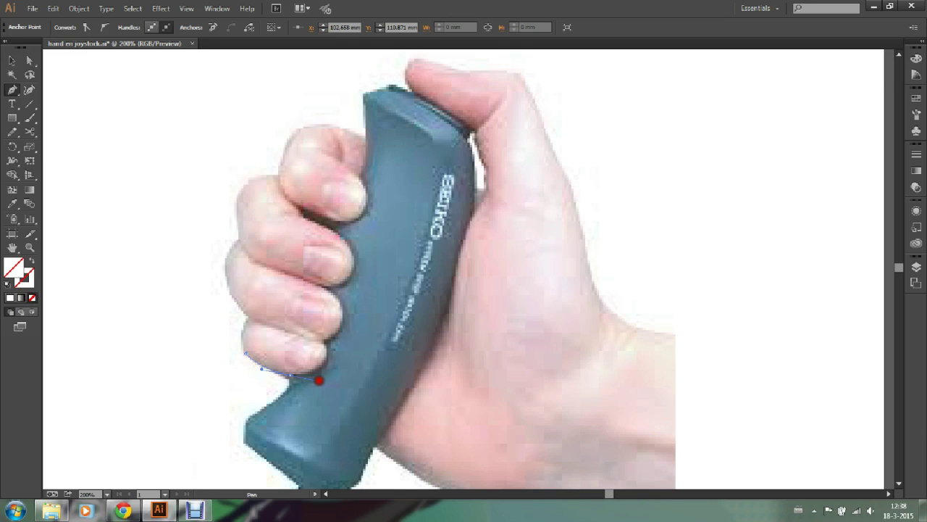
mouse_move(299, 375)
left_mouse_down()
mouse_move(316, 382)
mouse_move(311, 312)
left_mouse_up()
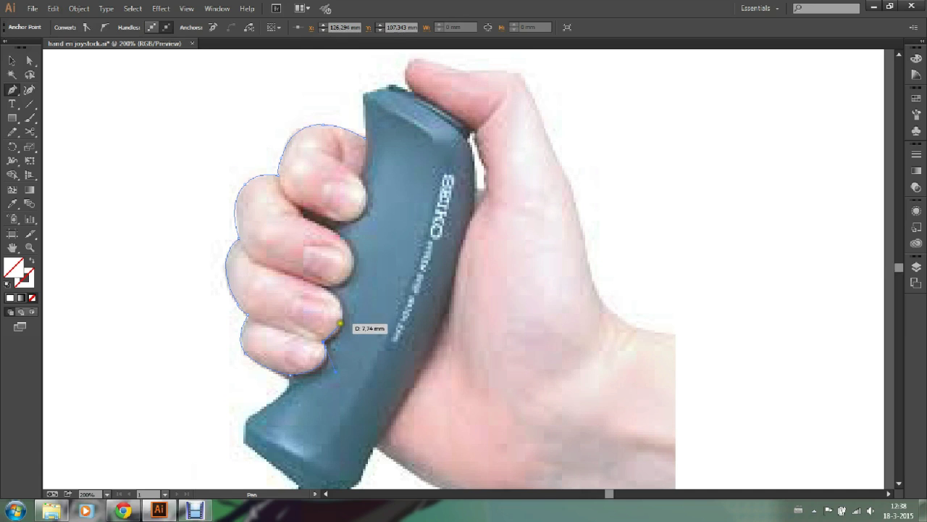
left_click(340, 306)
left_click_drag(341, 306, 342, 311)
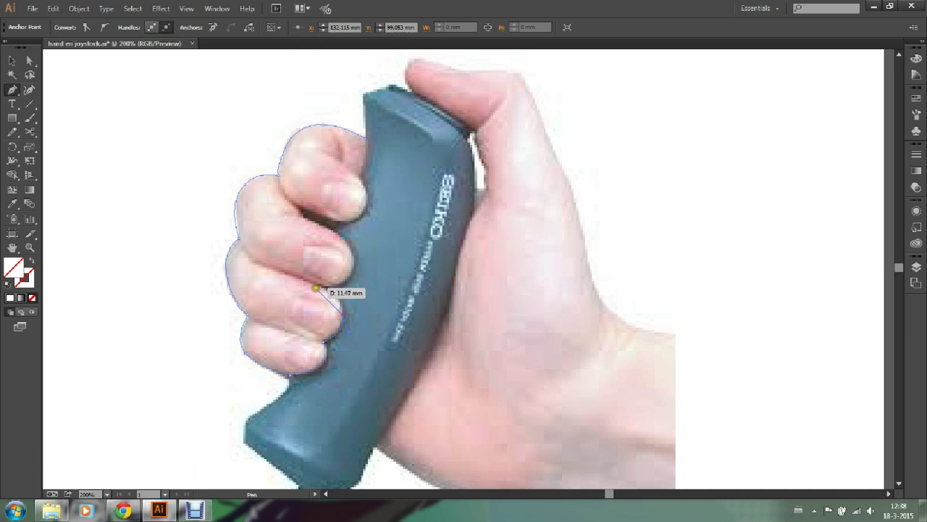
left_click(299, 280)
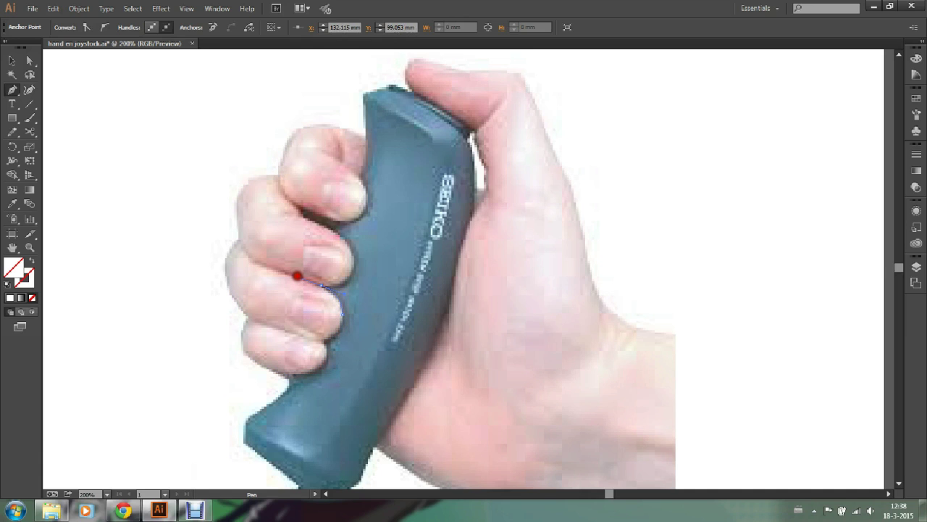
left_click_drag(296, 274, 319, 285)
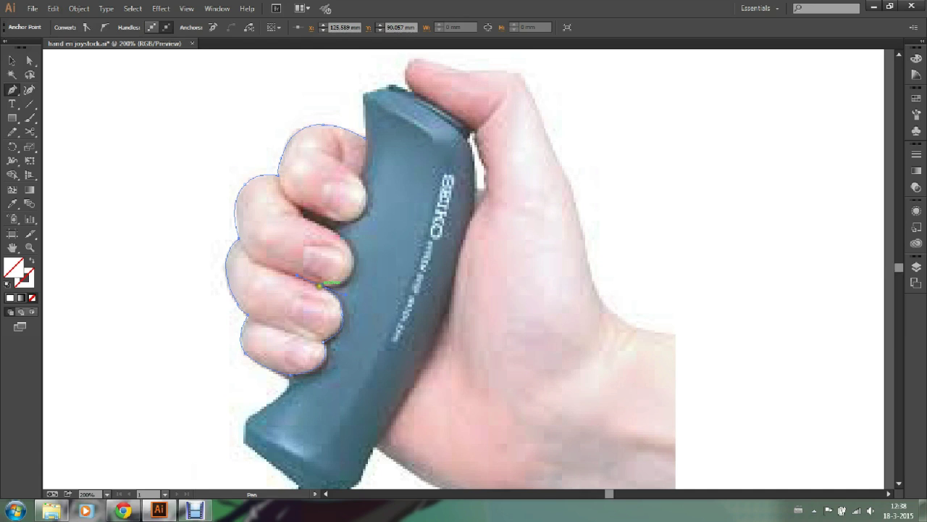
Curve the outline up over the upper and index fingers, closing it at the fist top
left_click(357, 260)
left_click_drag(357, 261, 354, 250)
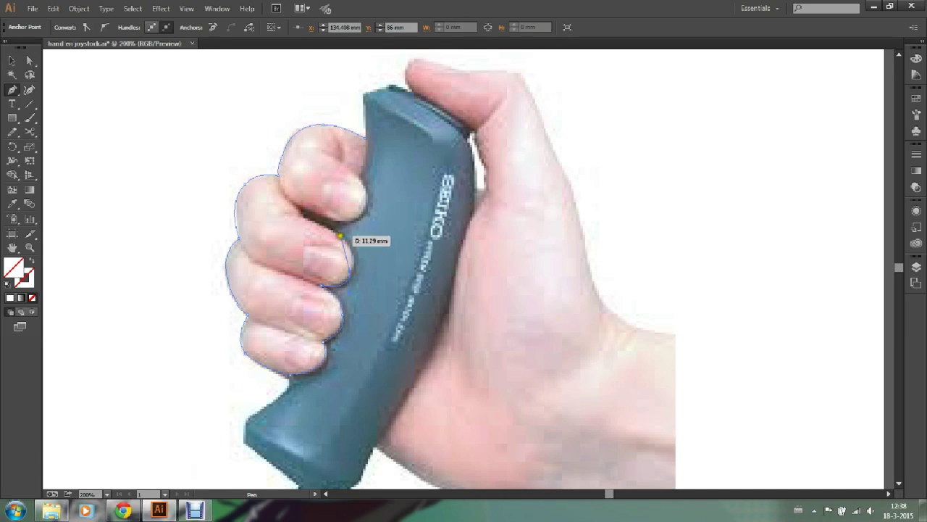
left_click_drag(339, 236, 317, 224)
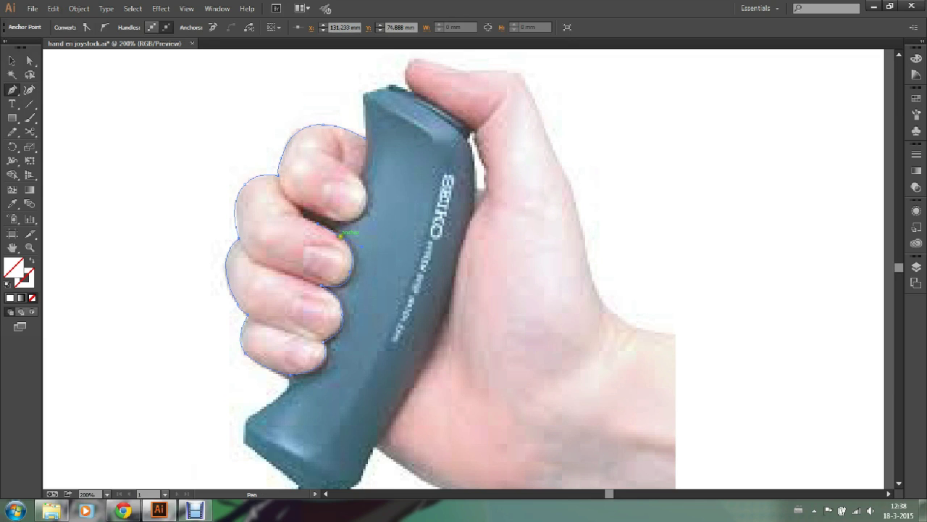
left_click_drag(338, 231, 300, 217)
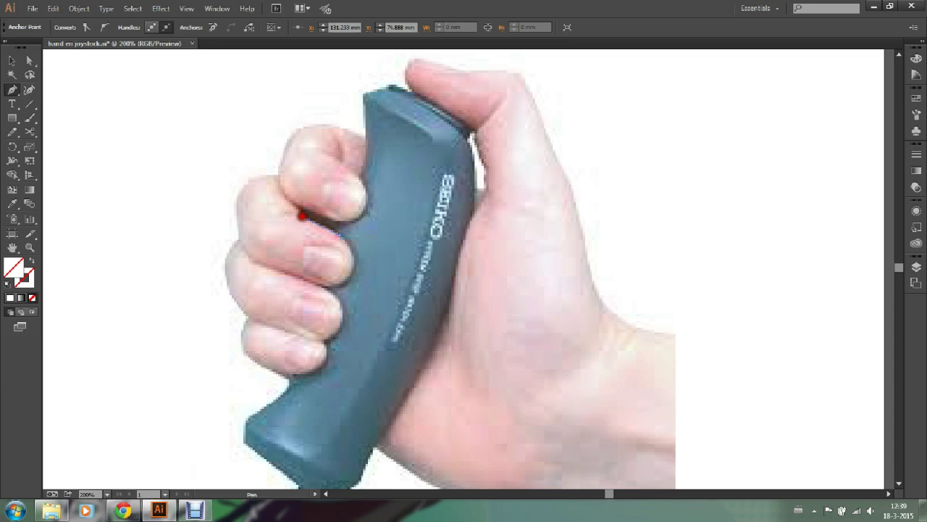
mouse_move(299, 215)
left_mouse_down()
mouse_move(300, 205)
mouse_move(358, 217)
left_mouse_up()
left_click(357, 215)
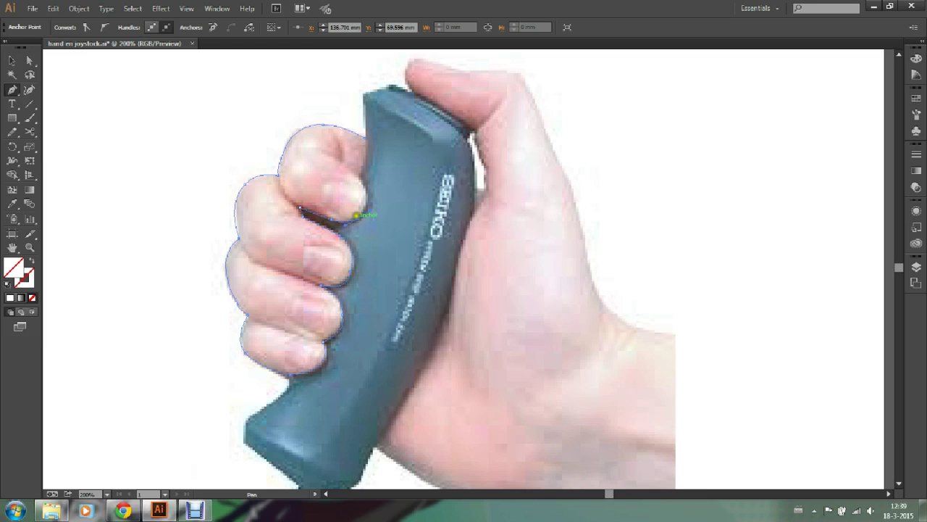
mouse_move(357, 215)
left_mouse_down()
mouse_move(367, 187)
mouse_move(356, 190)
left_mouse_up()
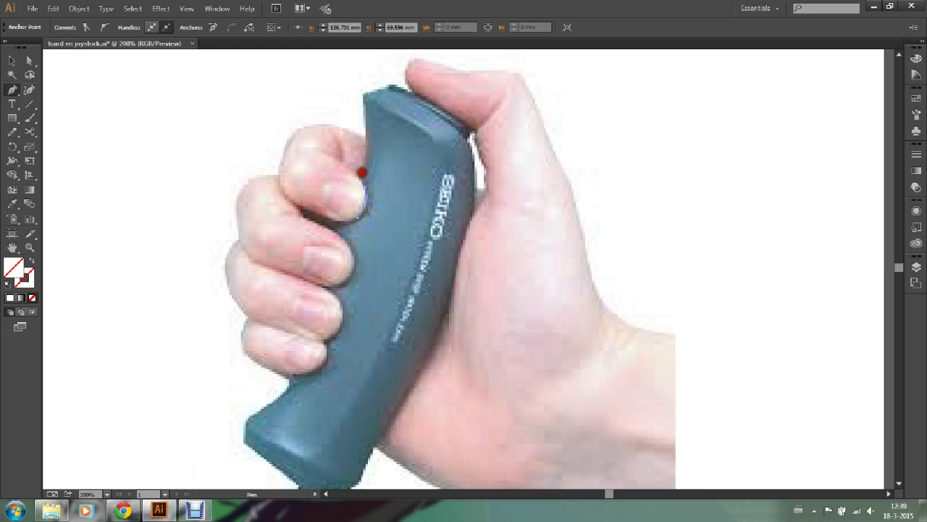
left_click(362, 185)
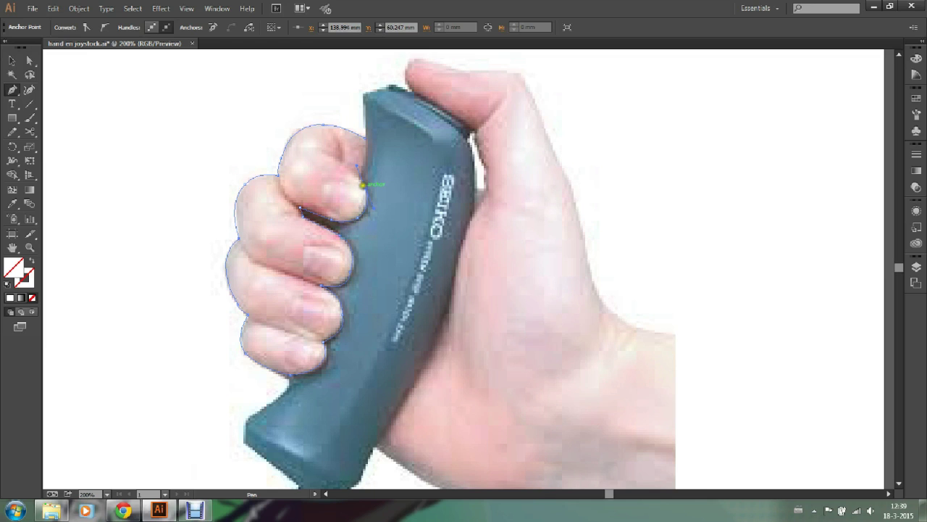
left_click_drag(362, 185, 359, 175)
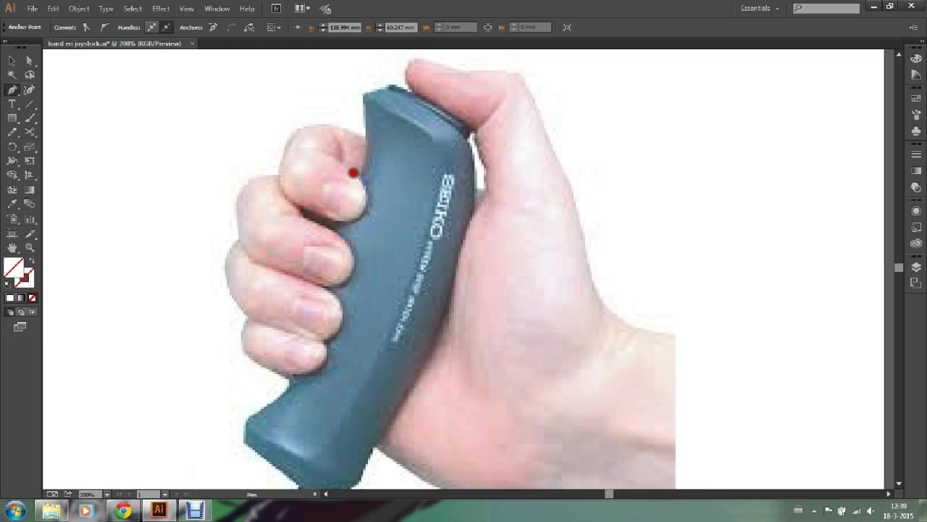
left_click_drag(355, 172, 357, 176)
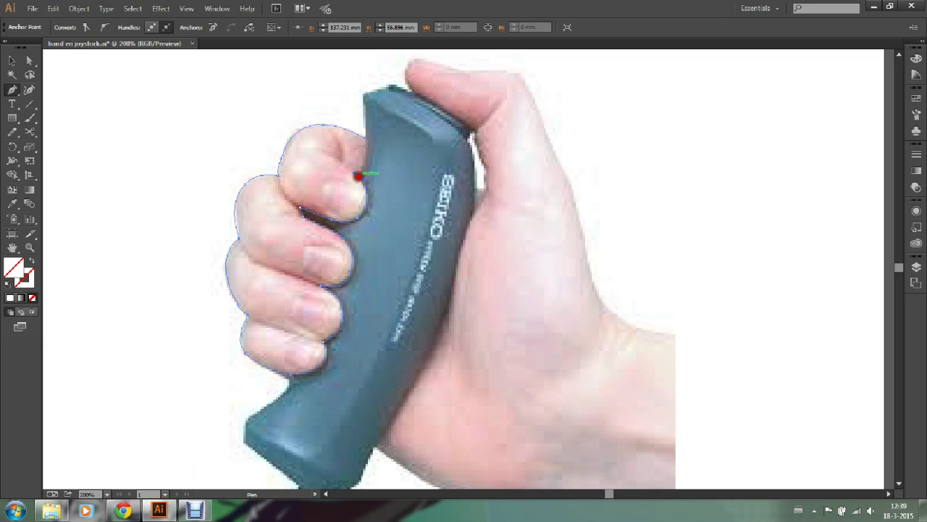
mouse_move(424, 83)
left_mouse_down()
mouse_move(364, 136)
mouse_move(356, 124)
left_mouse_up()
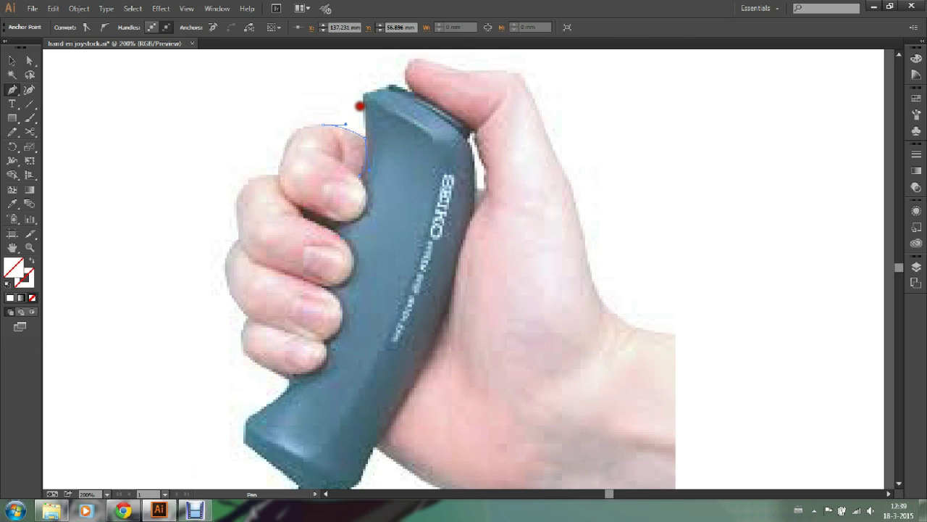
Select the traced finger outline with the Selection tool and show the Color panel
left_click(12, 61)
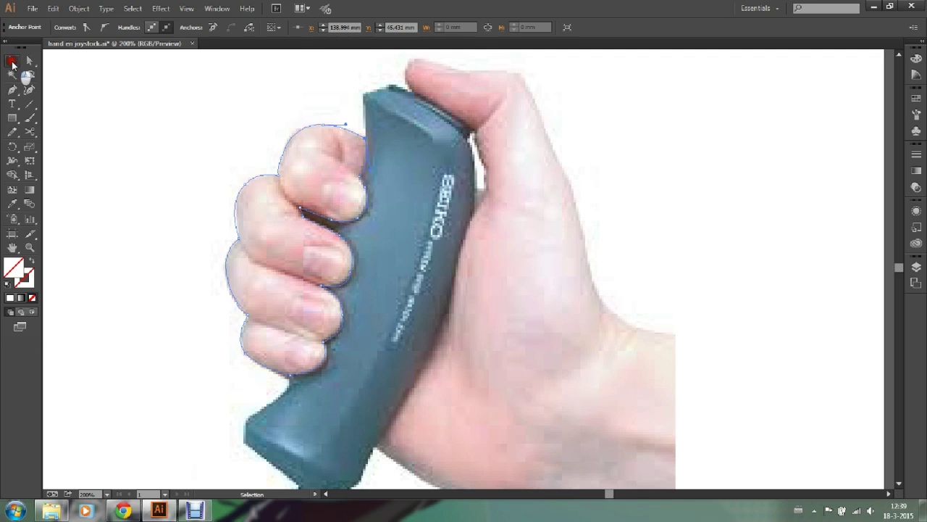
left_click(151, 130)
left_click(336, 124)
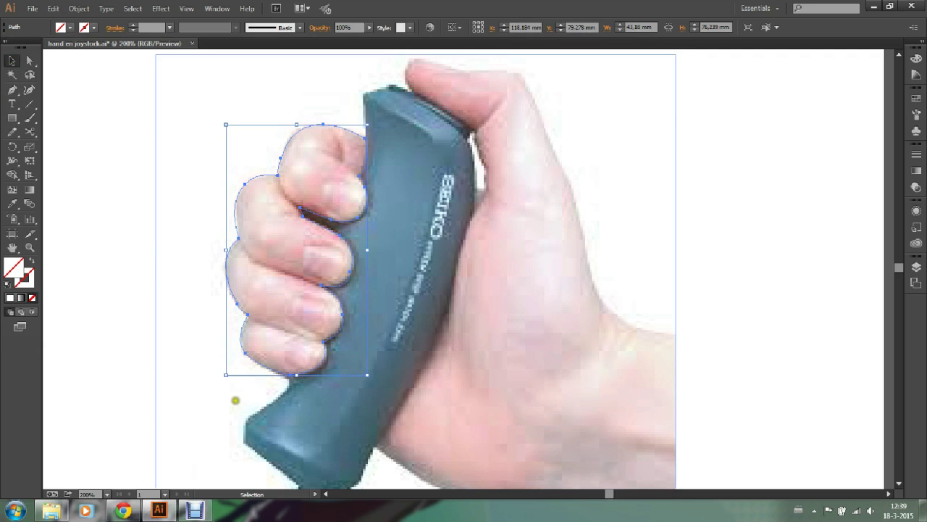
left_click(916, 75)
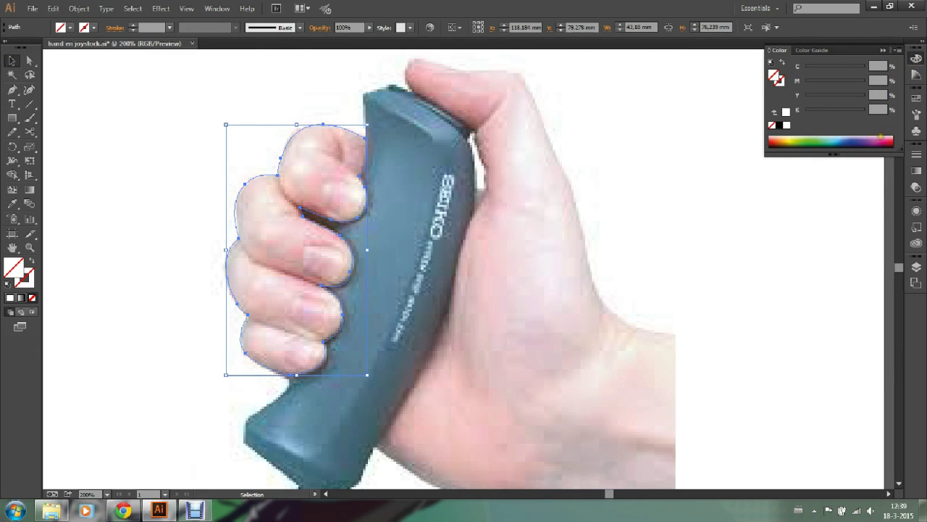
Fill the finger shape pink, settling on a lighter pink tint from the Color Guide
left_click(883, 137)
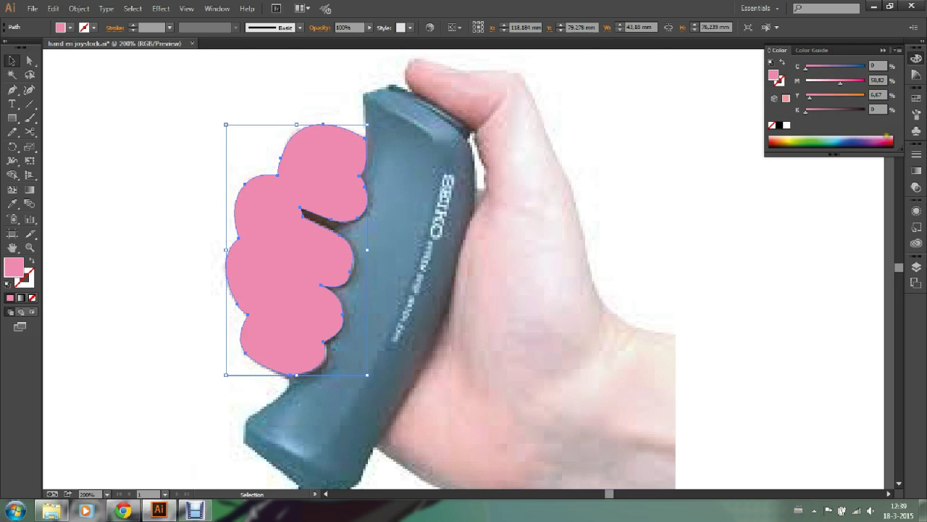
mouse_move(813, 99)
left_mouse_down()
mouse_move(841, 98)
mouse_move(842, 81)
mouse_move(825, 97)
left_mouse_up()
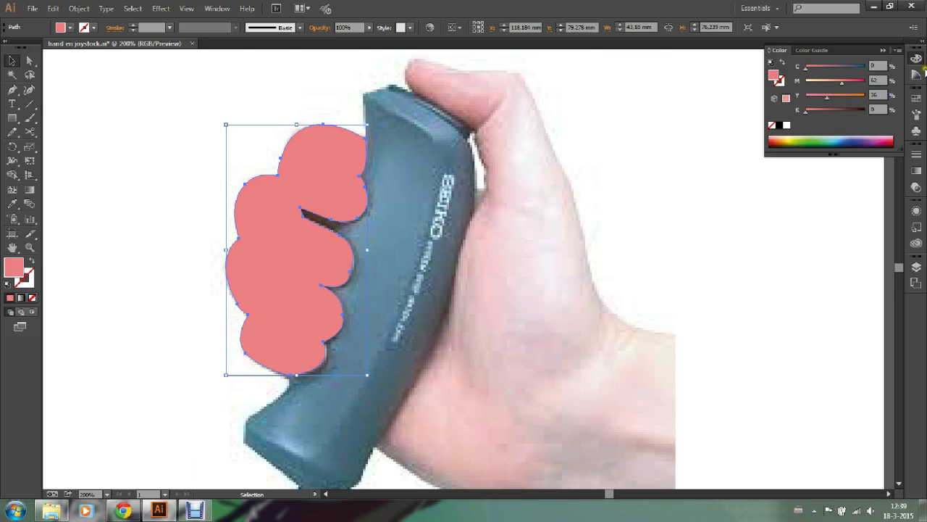
left_click(916, 98)
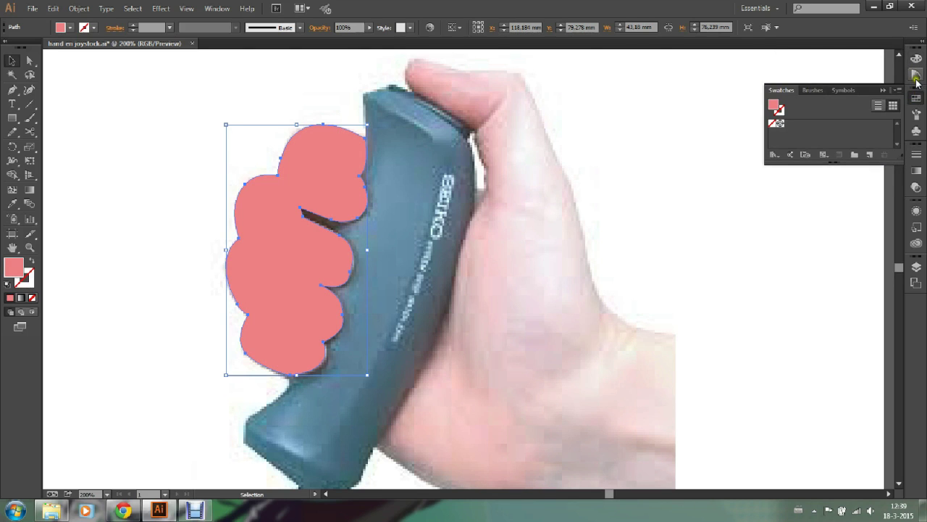
left_click(916, 75)
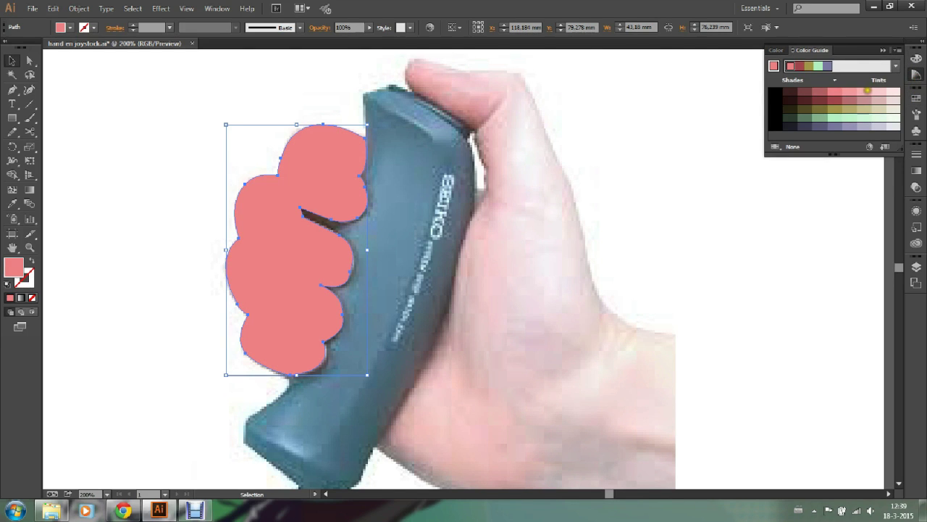
left_click(862, 93)
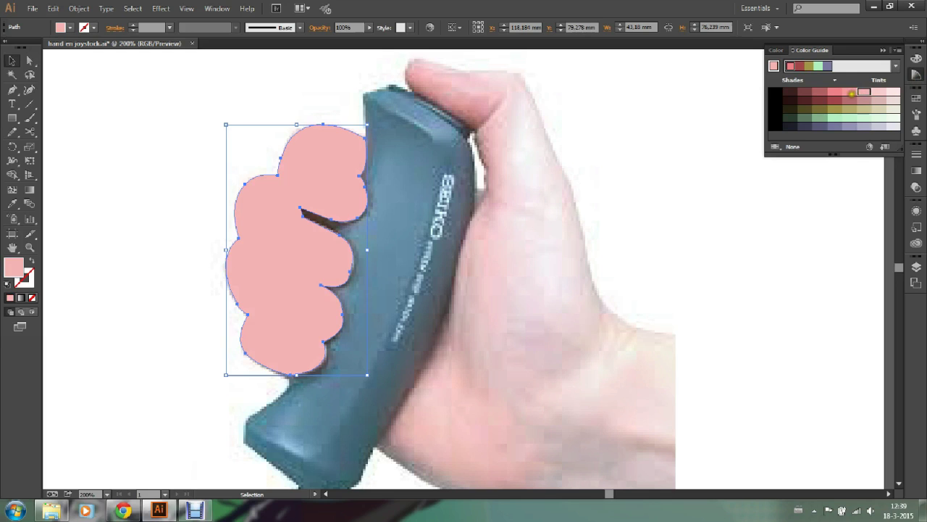
left_click(848, 93)
left_click(864, 92)
left_click(849, 93)
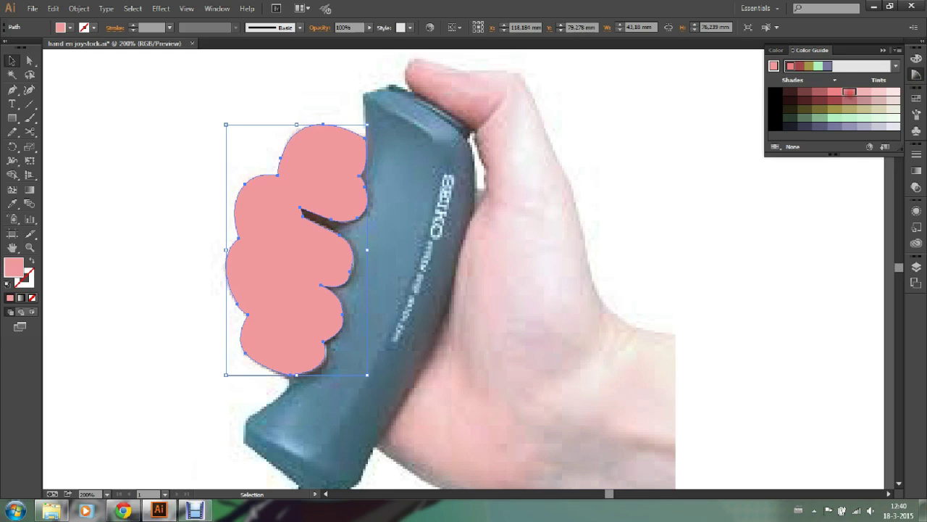
left_click(864, 93)
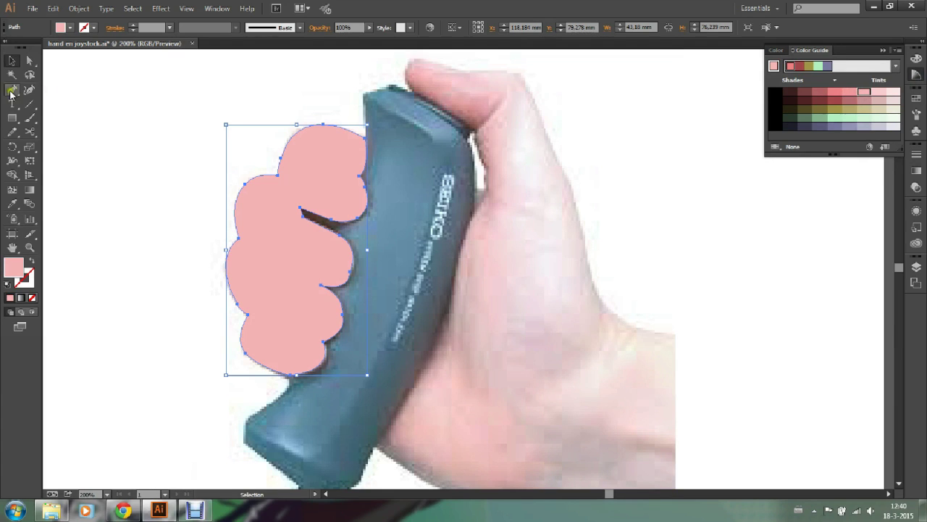
left_click(134, 107)
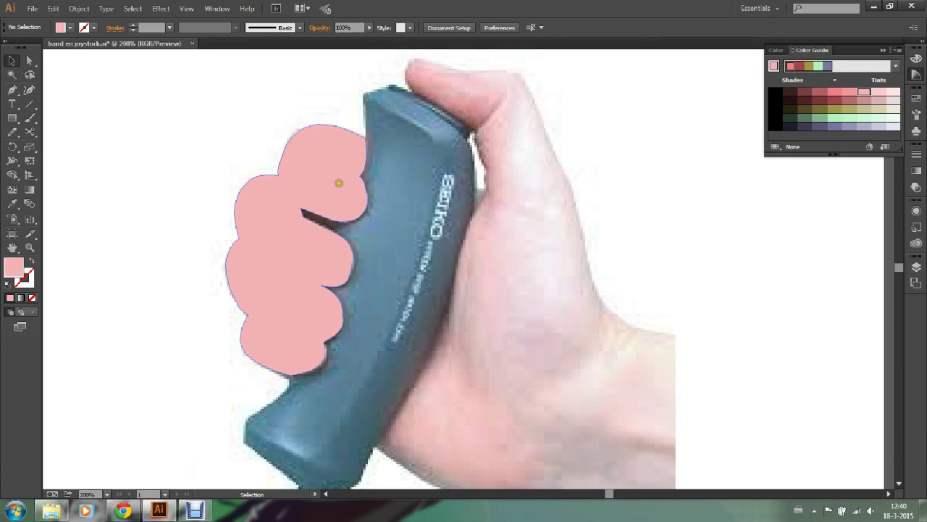
left_click(337, 182)
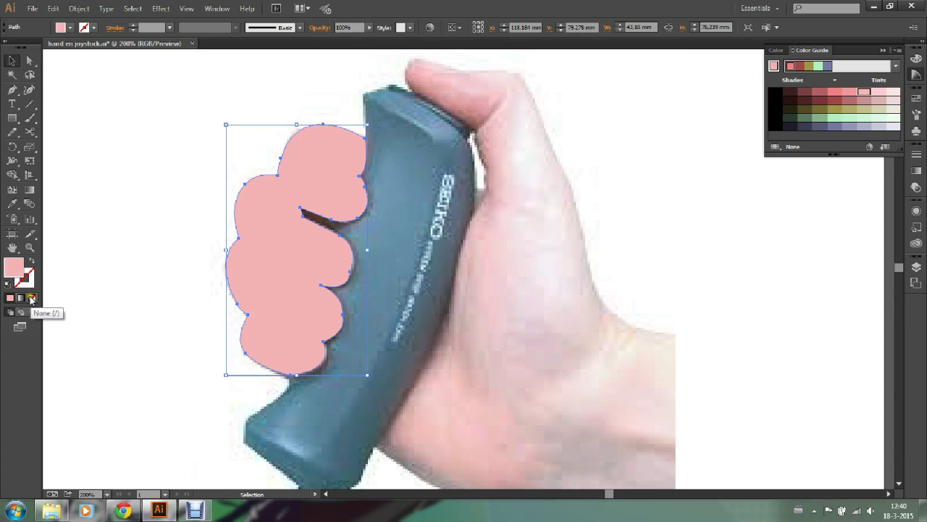
Remove the hand shape's fill to reveal the photo and deselect it
left_click(31, 298)
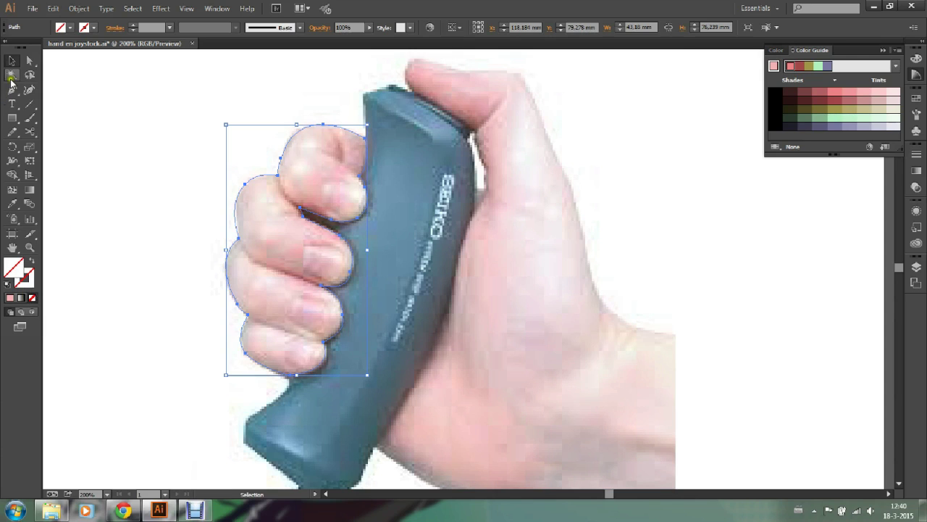
left_click(66, 103)
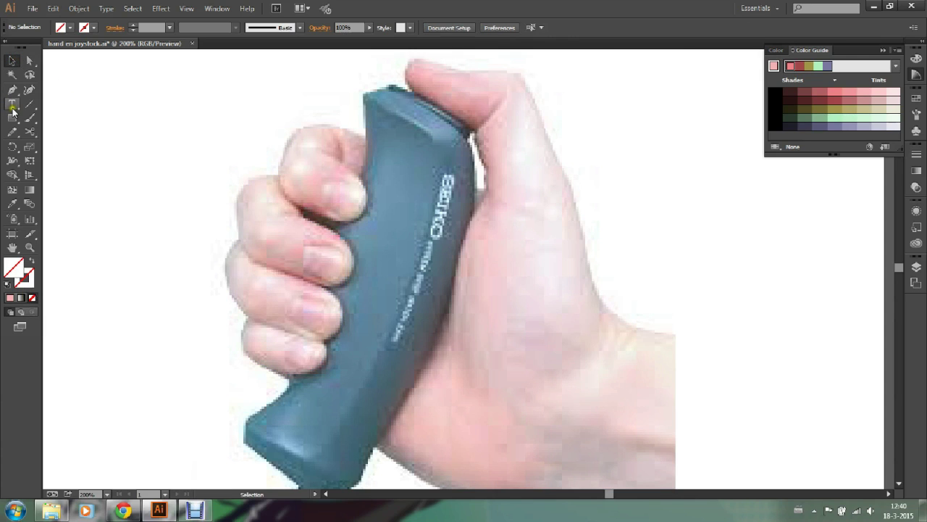
left_click(13, 90)
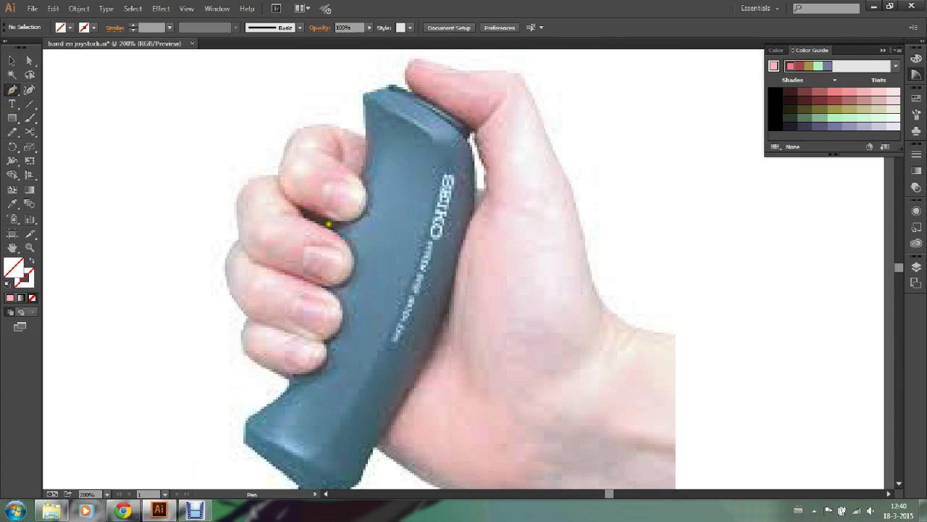
Trace a closed outline around the top fingernail and give it a black stroke
mouse_move(321, 188)
left_mouse_down()
mouse_move(338, 214)
mouse_move(322, 166)
mouse_move(380, 193)
mouse_move(351, 182)
mouse_move(359, 201)
mouse_move(366, 193)
mouse_move(353, 217)
mouse_move(340, 216)
mouse_move(353, 212)
left_mouse_up()
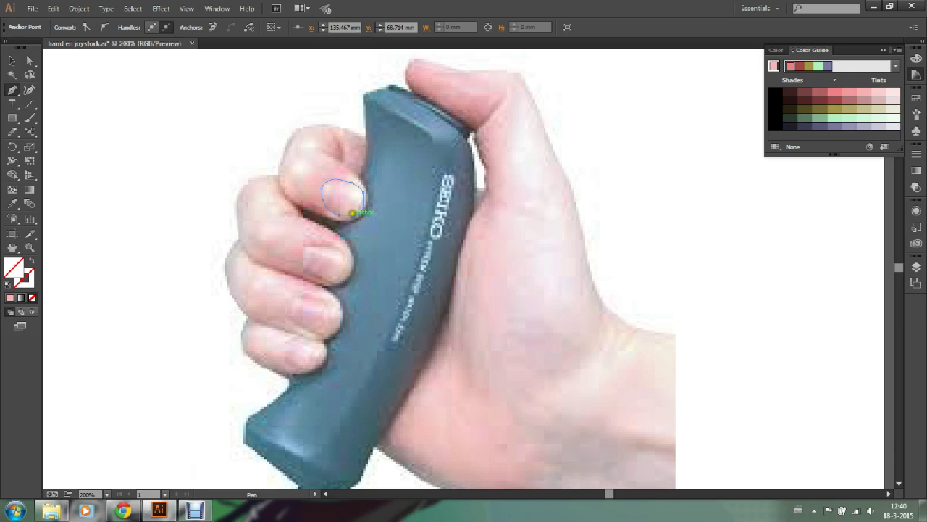
left_click(331, 211)
left_click(12, 61)
left_click(126, 114)
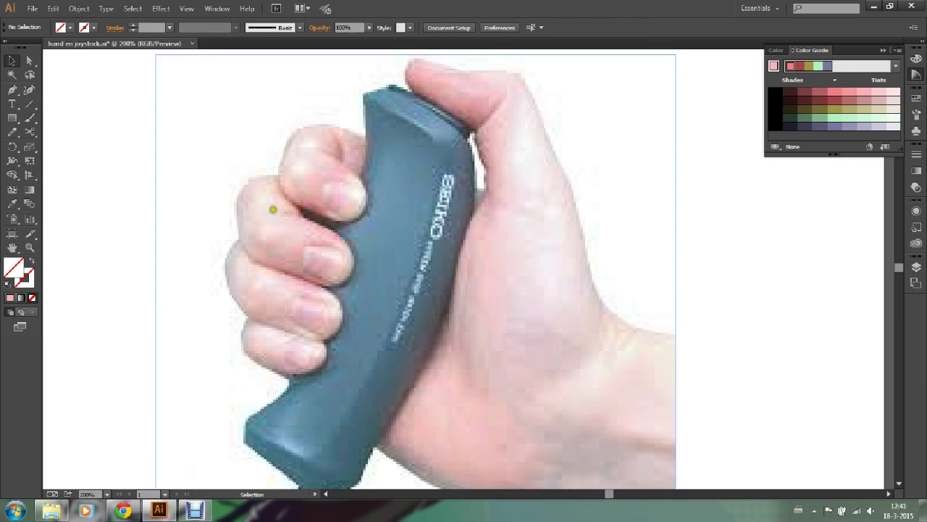
left_click(338, 182)
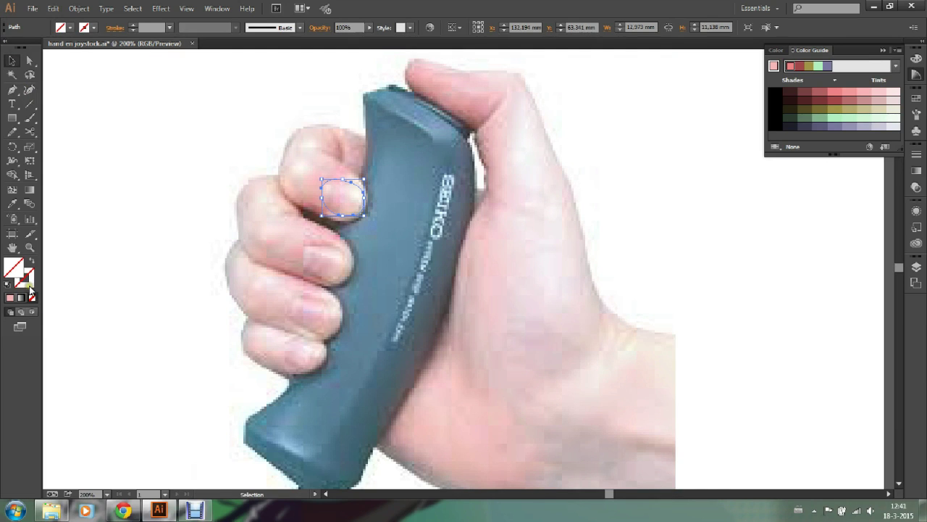
key("F6")
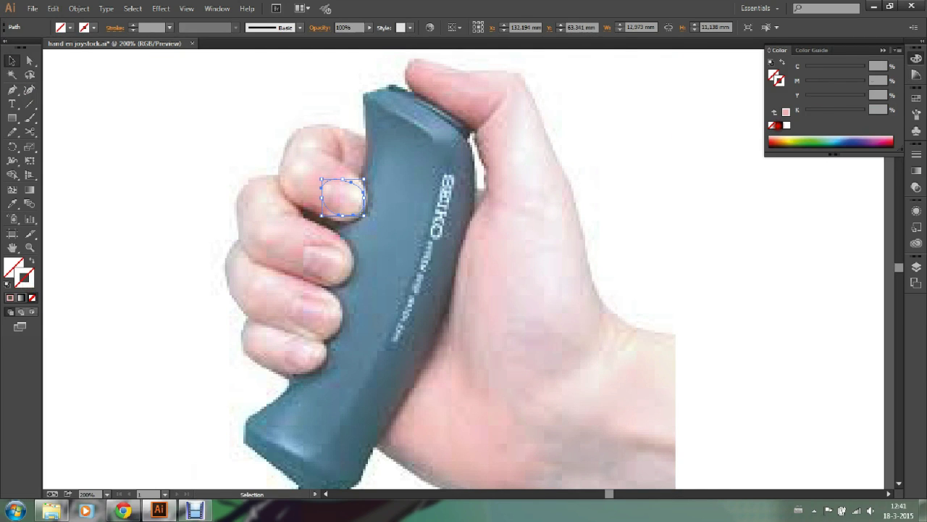
left_click(162, 110)
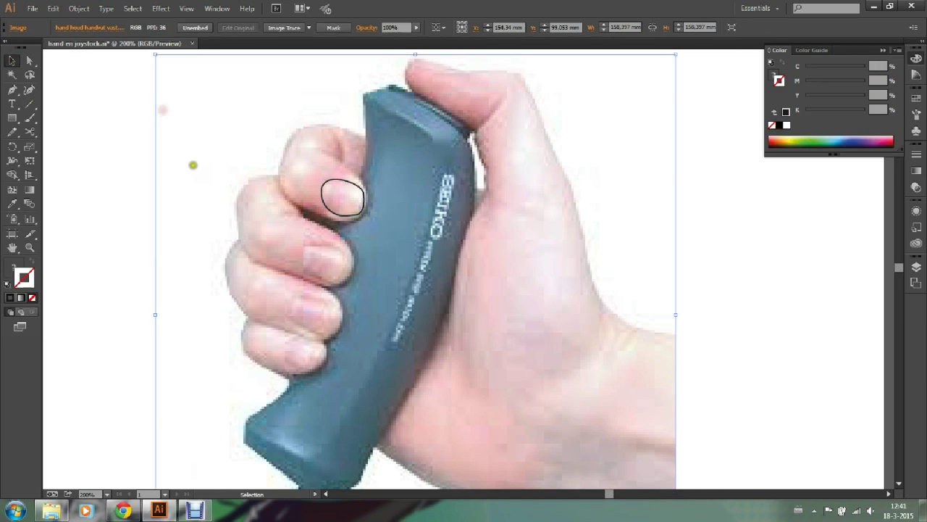
Trace the second fingernail with the Pen and set its stroke to black
left_click(12, 90)
mouse_move(303, 247)
left_mouse_down()
mouse_move(303, 268)
mouse_move(340, 283)
left_mouse_up()
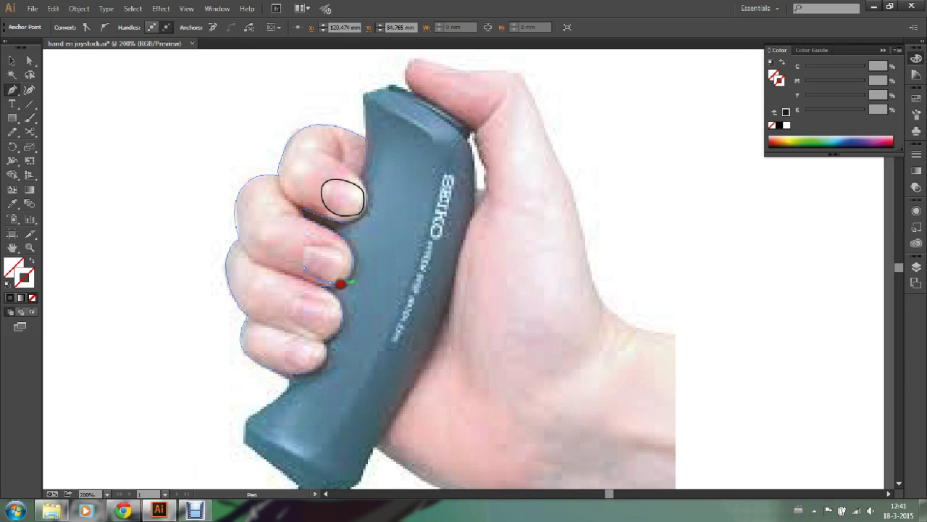
mouse_move(341, 283)
left_mouse_down()
mouse_move(330, 282)
mouse_move(343, 249)
left_mouse_up()
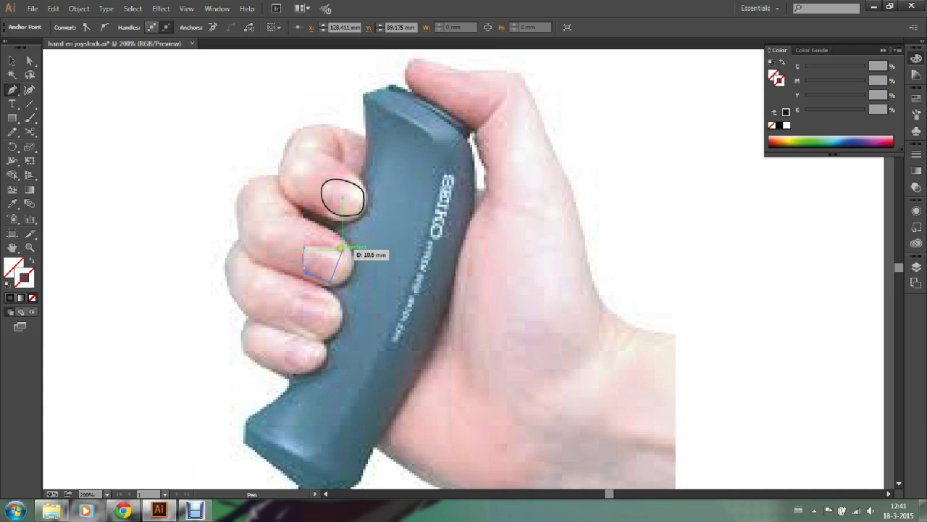
left_click(324, 224)
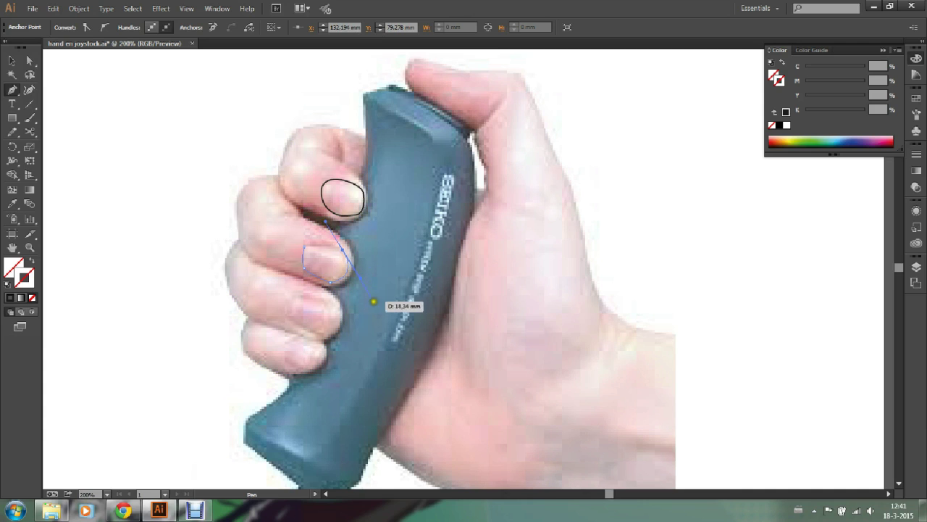
mouse_move(325, 221)
left_mouse_down()
mouse_move(342, 248)
mouse_move(283, 253)
left_mouse_up()
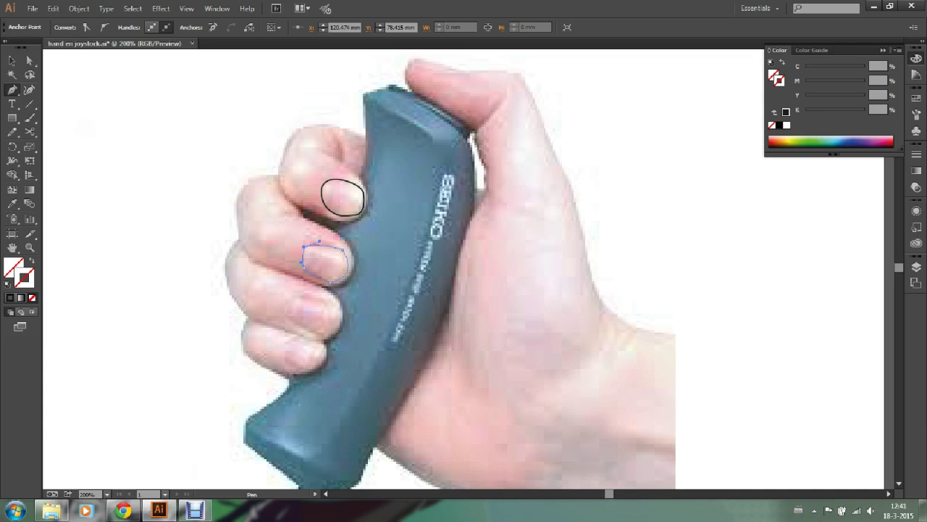
left_click(11, 60)
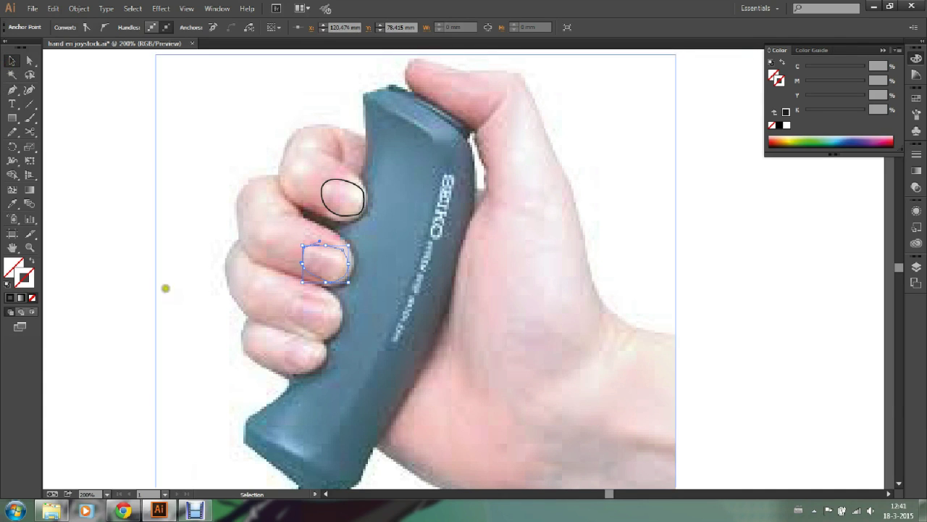
left_click(9, 298)
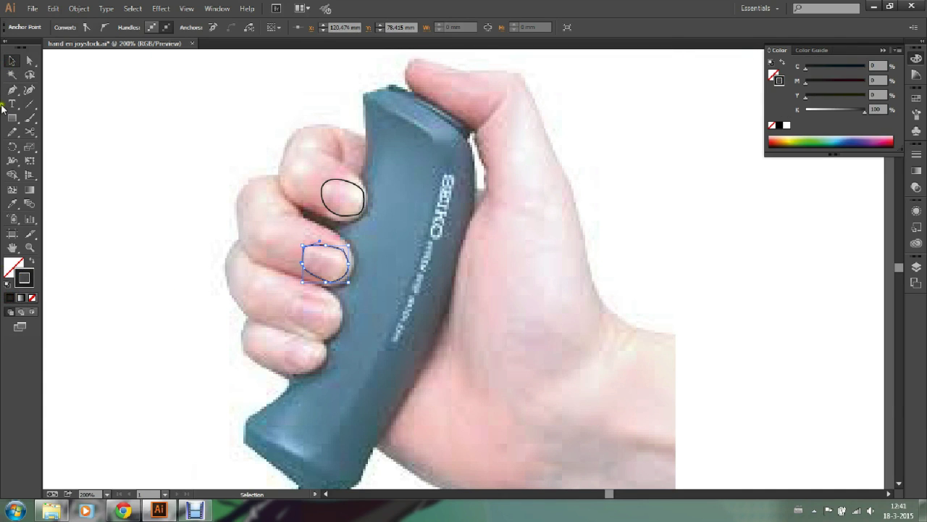
left_click(79, 79)
left_click(12, 89)
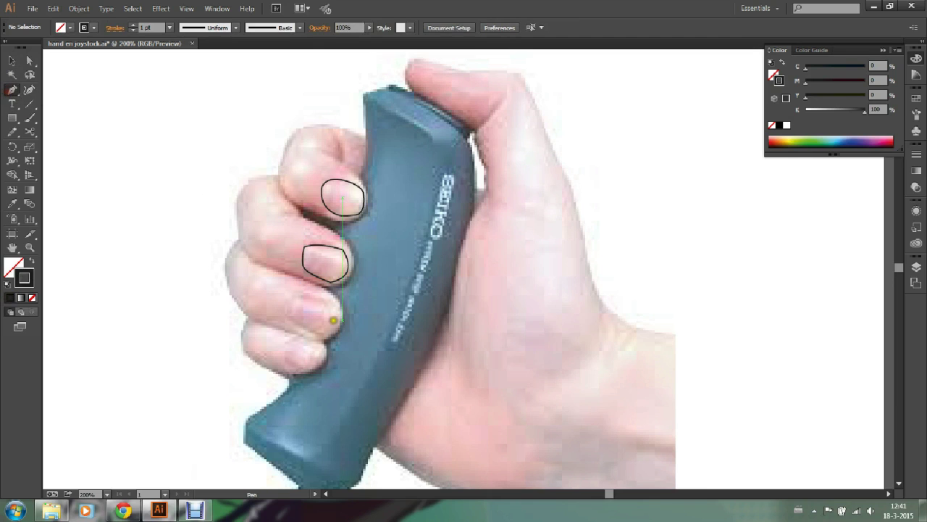
Trace a closed outline around the third fingernail, then deselect it
left_click(302, 295)
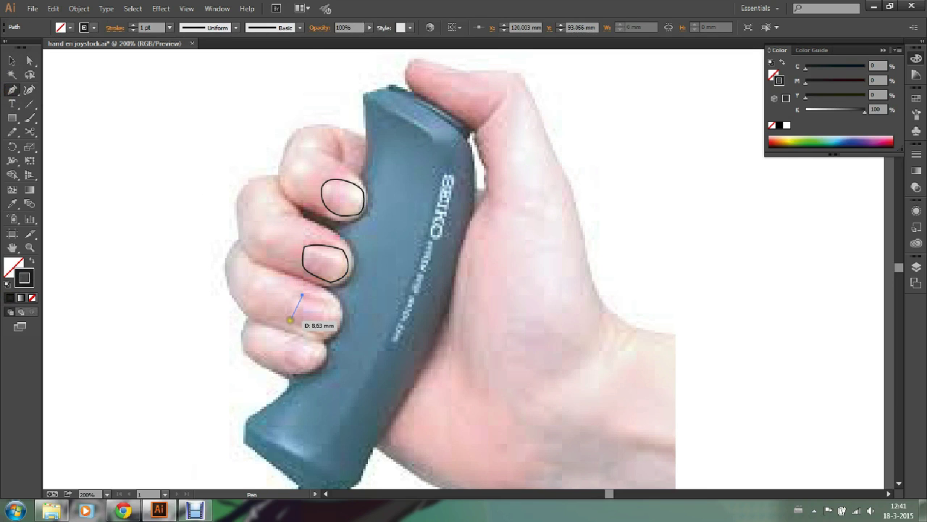
left_click_drag(292, 319, 293, 335)
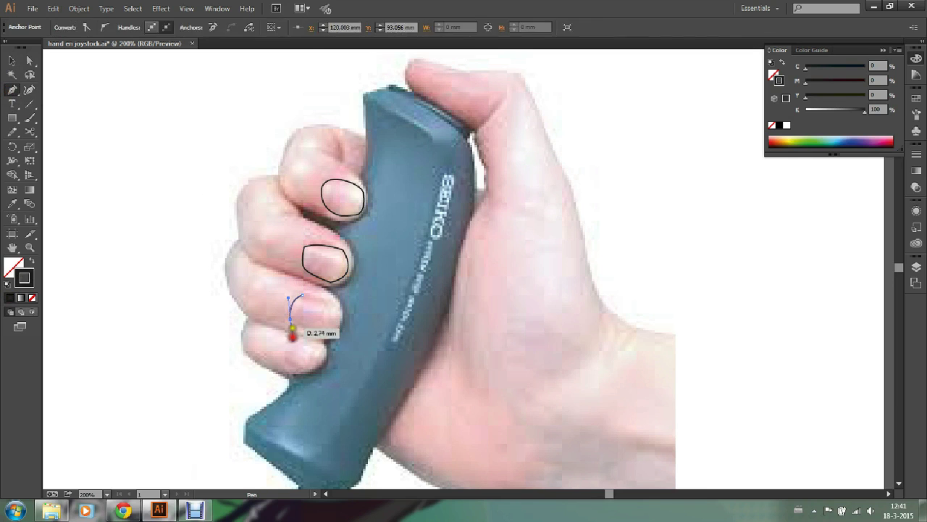
mouse_move(293, 335)
left_mouse_down()
mouse_move(331, 342)
mouse_move(339, 327)
mouse_move(326, 303)
left_mouse_up()
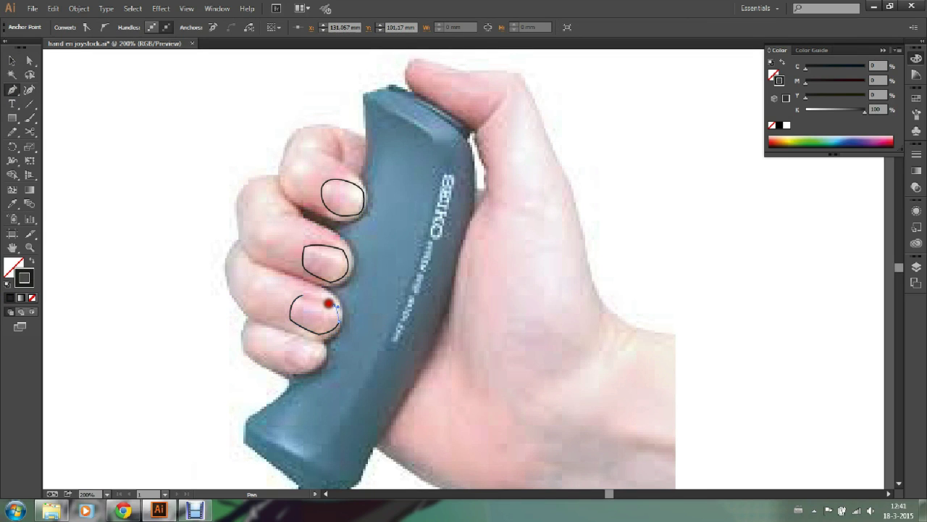
left_click_drag(301, 296, 300, 298)
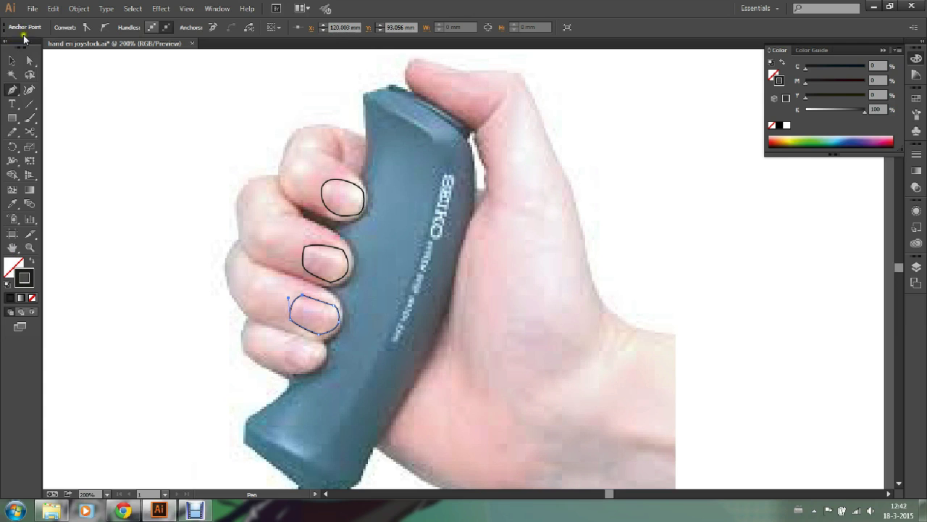
left_click(11, 60)
left_click(132, 141)
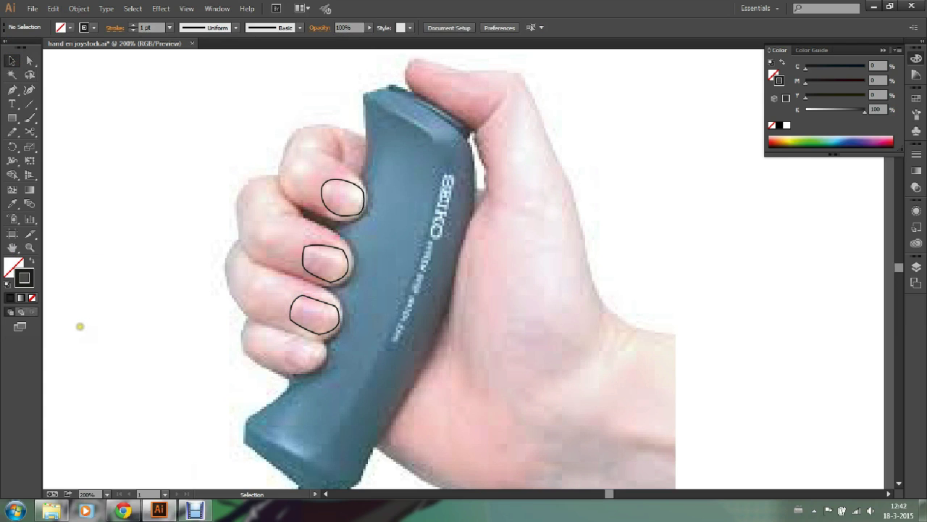
Trace a closed black outline around the pinky fingernail, then deselect it
left_click(12, 89)
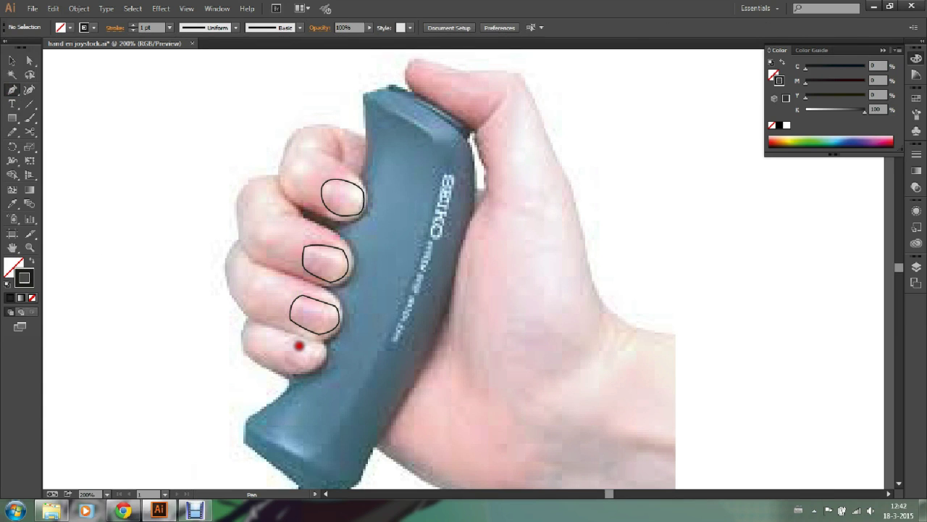
left_click(281, 340)
mouse_move(290, 362)
left_mouse_down()
mouse_move(299, 347)
mouse_move(306, 368)
mouse_move(326, 362)
mouse_move(318, 341)
left_mouse_up()
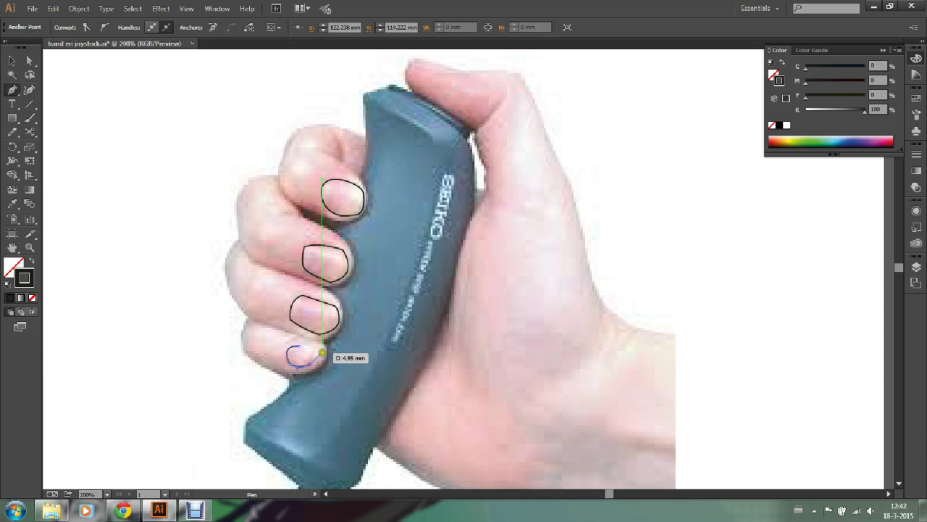
mouse_move(319, 337)
left_mouse_down()
mouse_move(311, 349)
mouse_move(289, 351)
left_mouse_up()
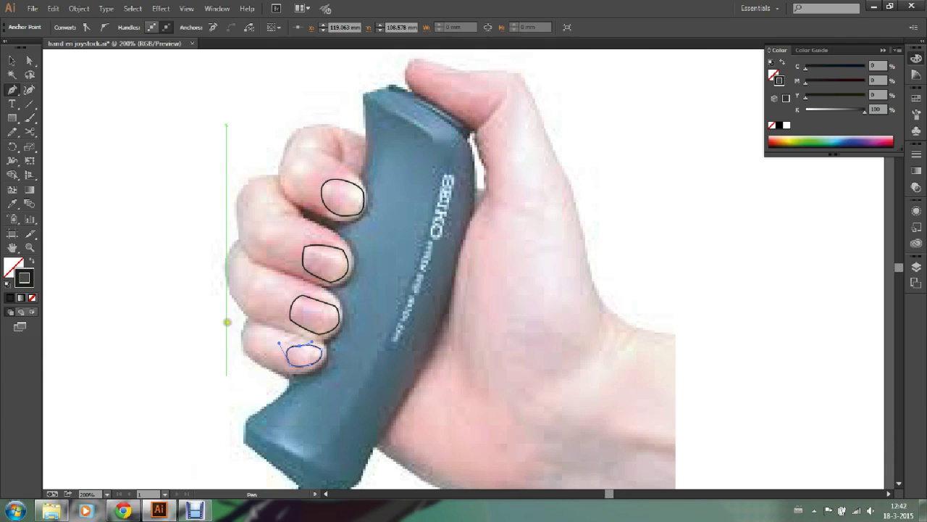
left_click(12, 62)
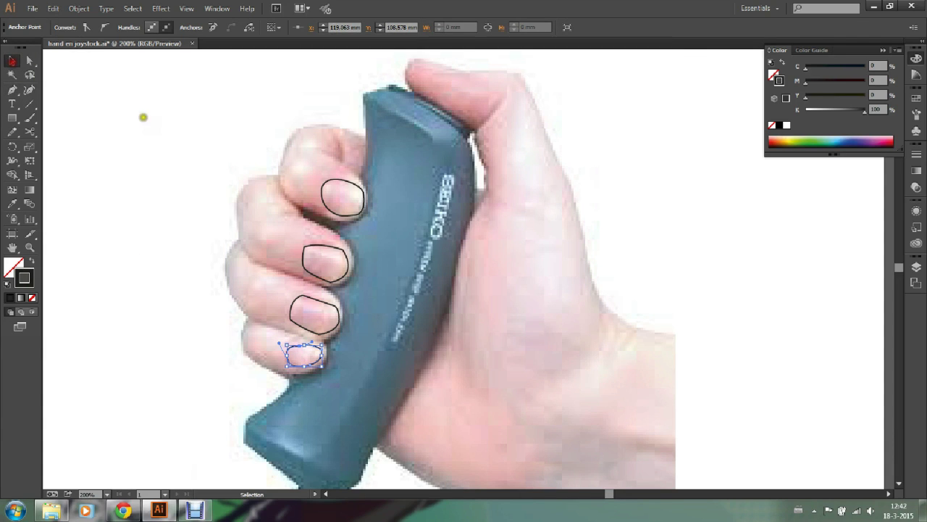
left_click(148, 127)
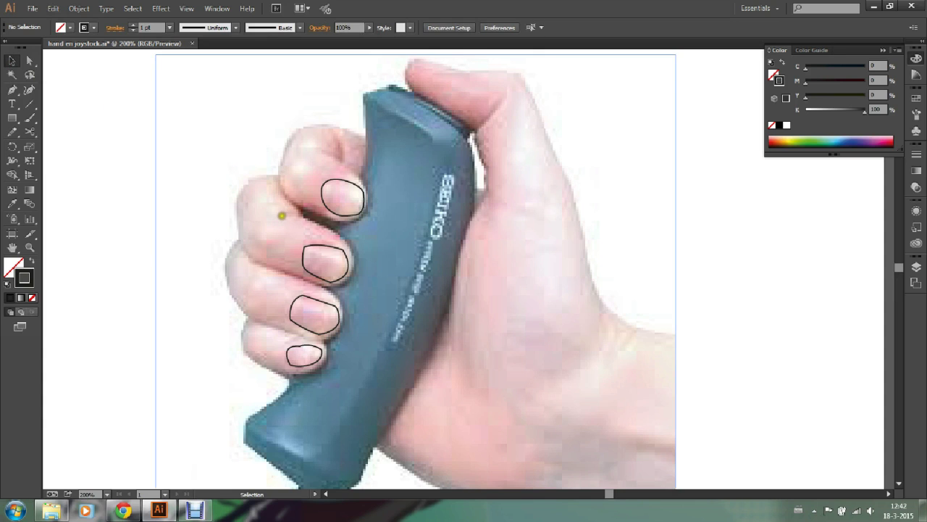
key("ctrl+shift+h")
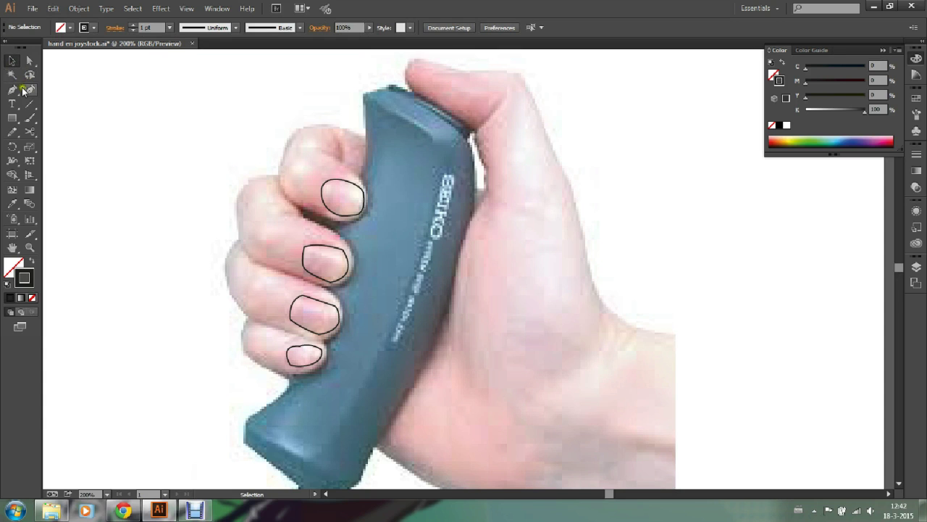
Draw a curved crease line above the top fingernail, then deselect it
left_click(13, 90)
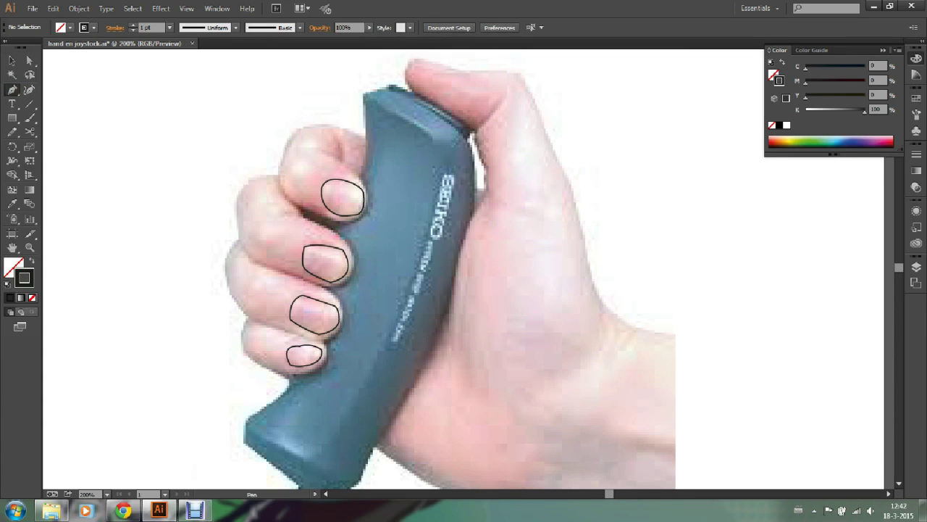
left_click(357, 172)
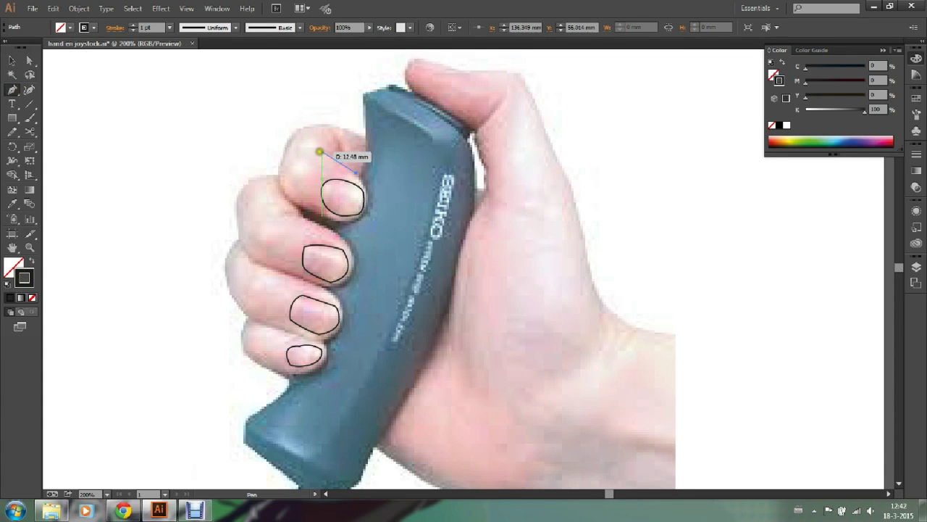
left_click_drag(311, 151, 299, 143)
left_click(13, 63)
left_click(138, 93)
Extend the crease line with a curve shaped around the fingertip
left_click(12, 90)
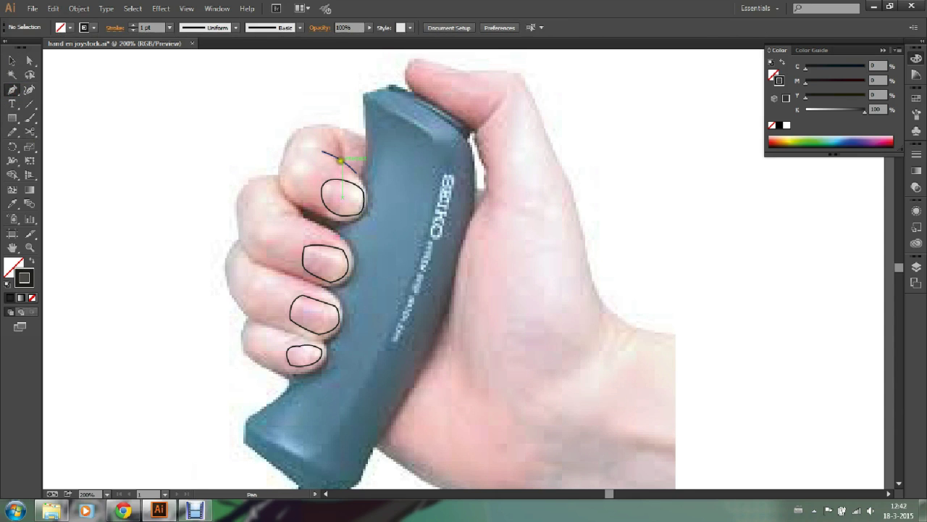
left_click(341, 161)
left_click(324, 129)
left_click_drag(324, 129, 333, 130)
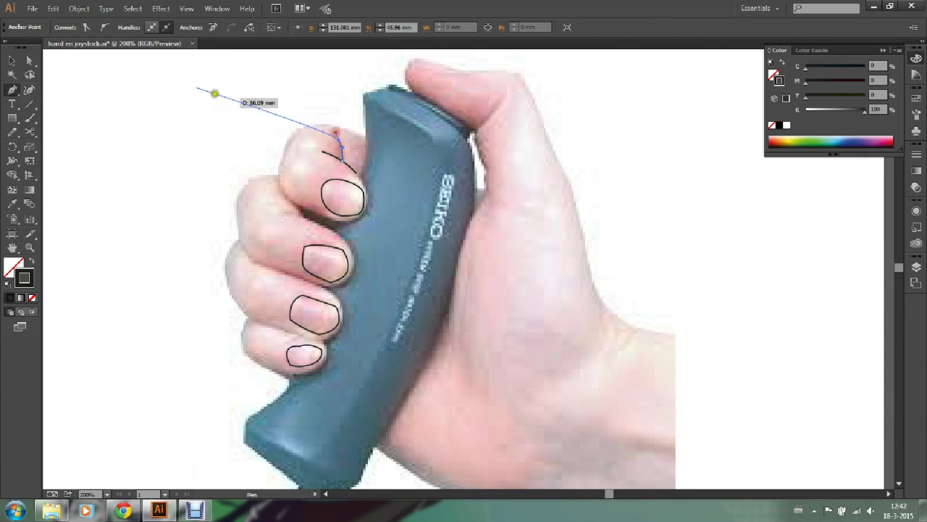
left_click(12, 61)
left_click(110, 100)
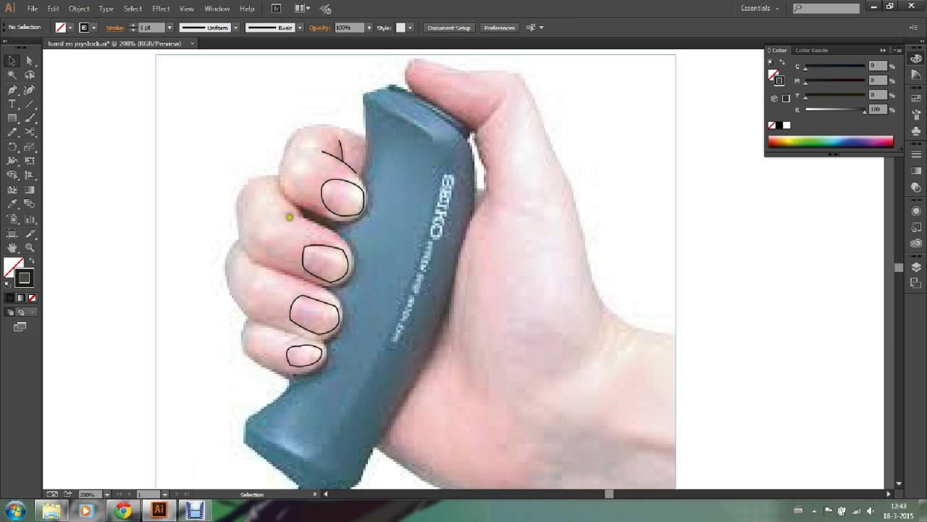
Close the finger outline path with a final curve and deselect
left_click(11, 90)
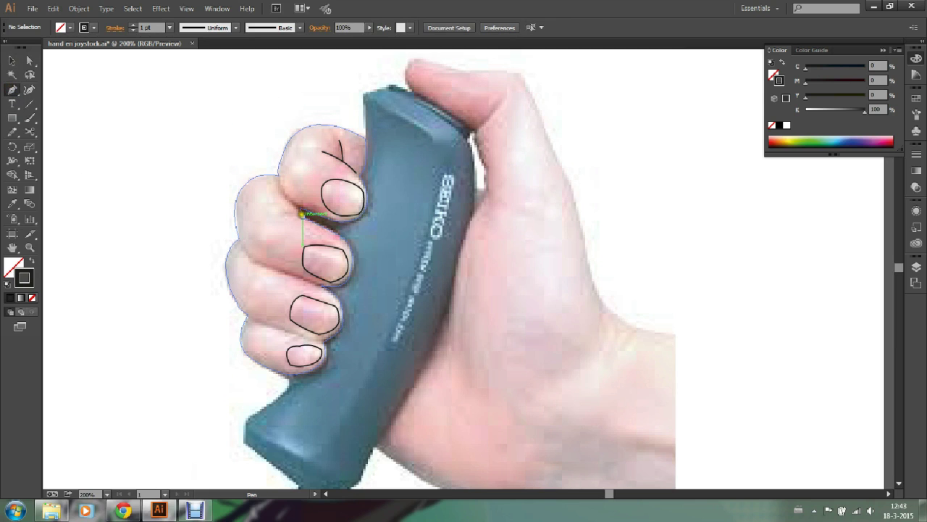
left_click_drag(301, 214, 270, 218)
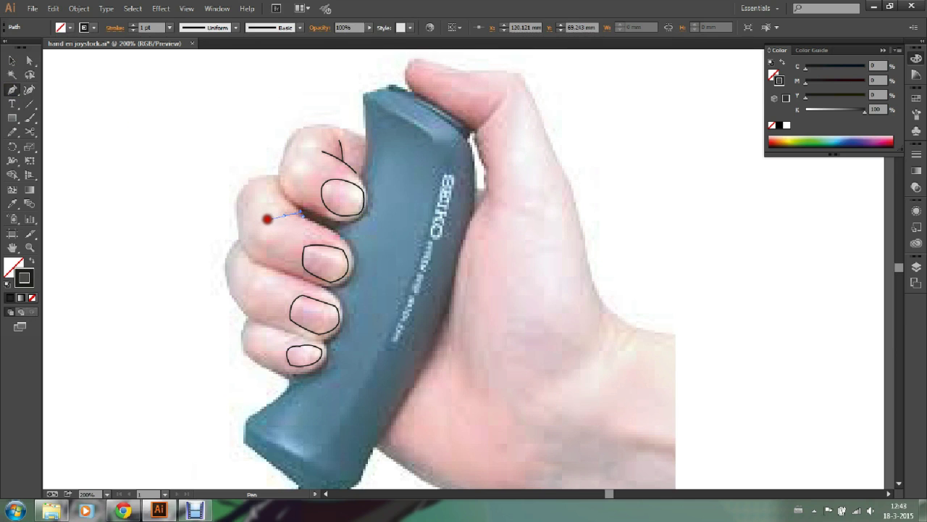
left_click_drag(269, 218, 269, 217)
left_click(11, 60)
left_click(169, 150)
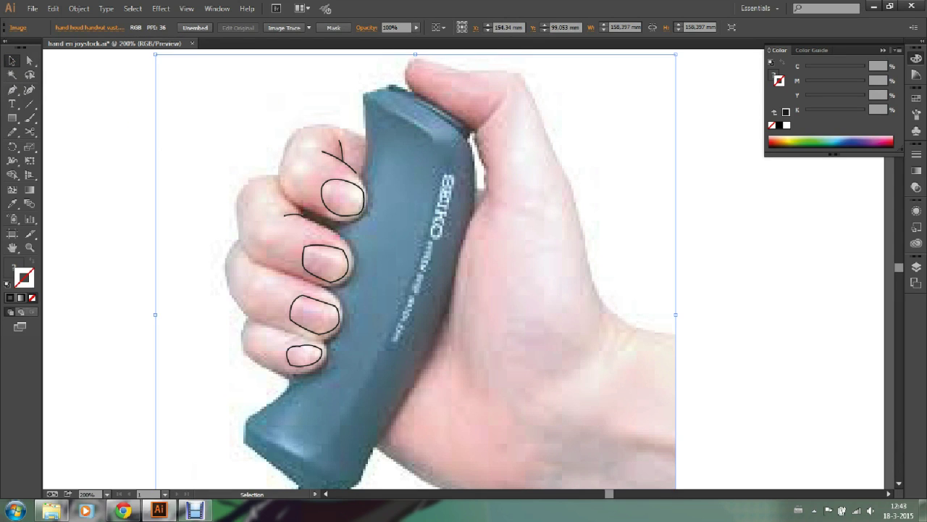
Select the traced finger outline and give it a pink CMYK fill with magenta at 70
left_click(143, 126)
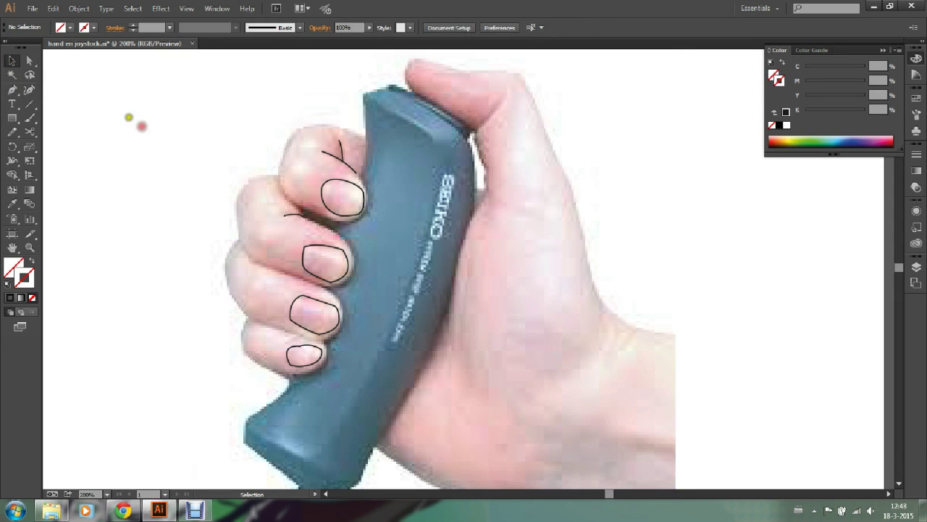
left_click(290, 139)
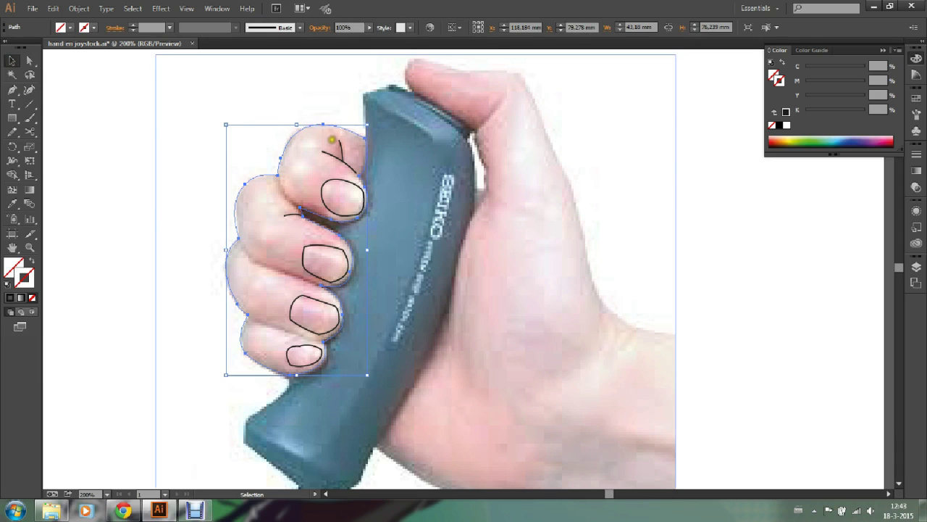
left_click(916, 74)
left_click(915, 61)
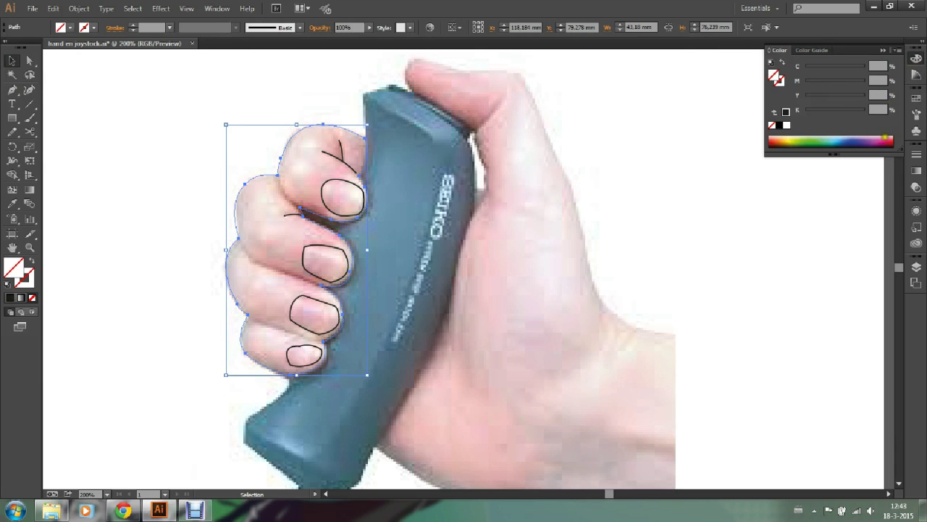
left_click(885, 139)
left_click(878, 141)
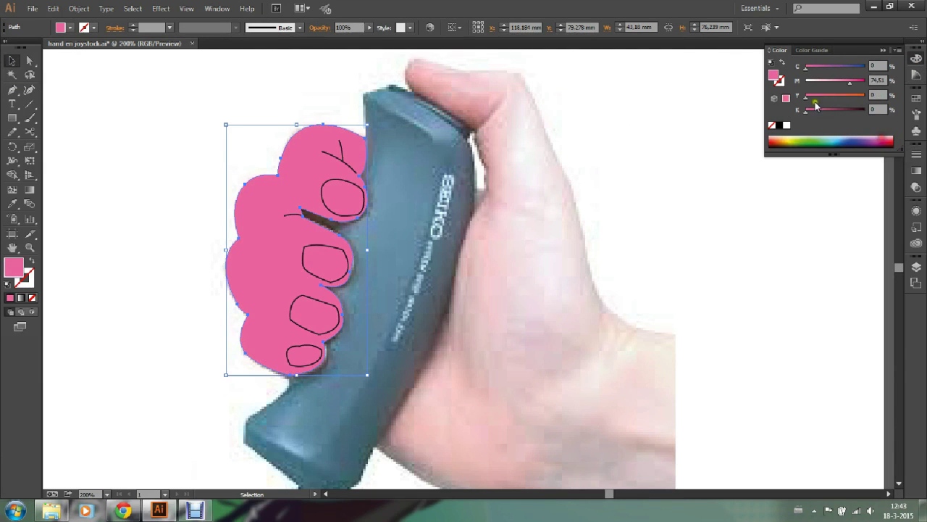
left_click_drag(834, 97, 836, 96)
mouse_move(845, 82)
left_mouse_down()
mouse_move(855, 82)
mouse_move(830, 98)
left_mouse_up()
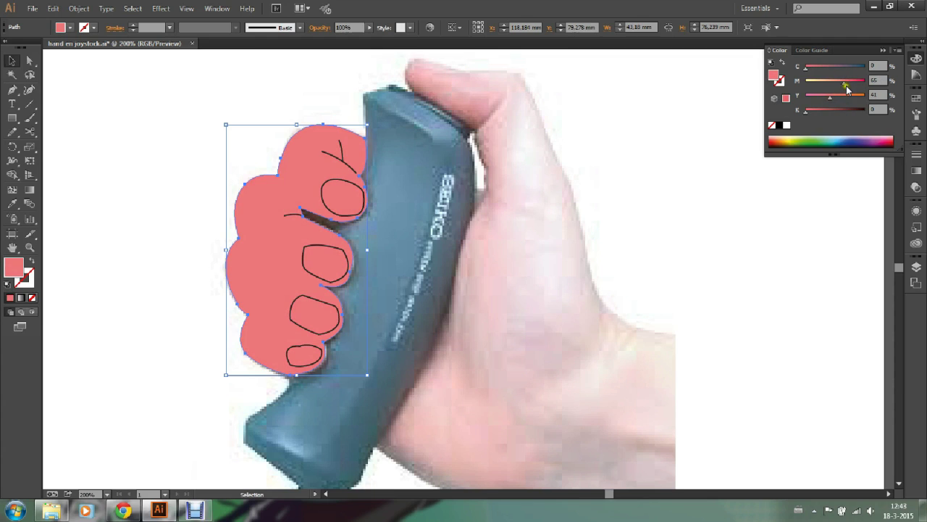
left_click_drag(847, 84, 832, 97)
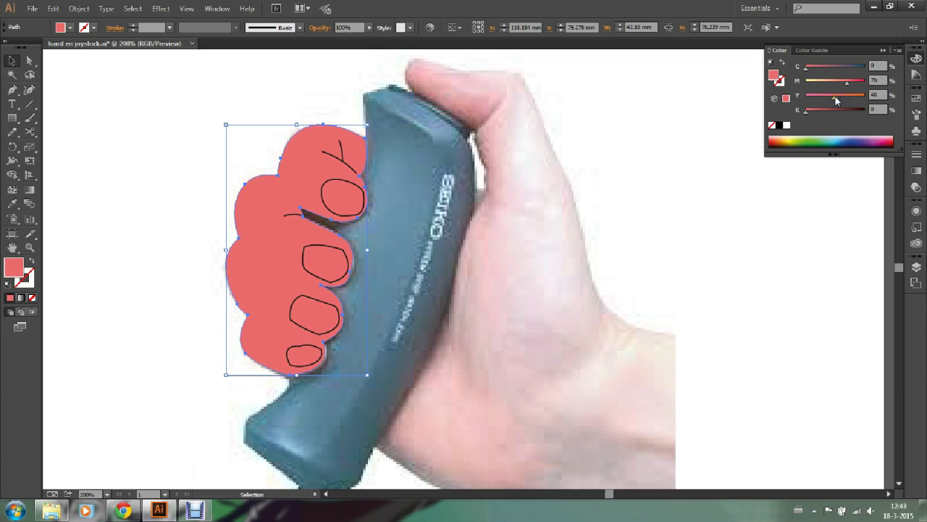
Change the finger fill to a light pink tint from the Color Guide, then deselect
left_click(917, 61)
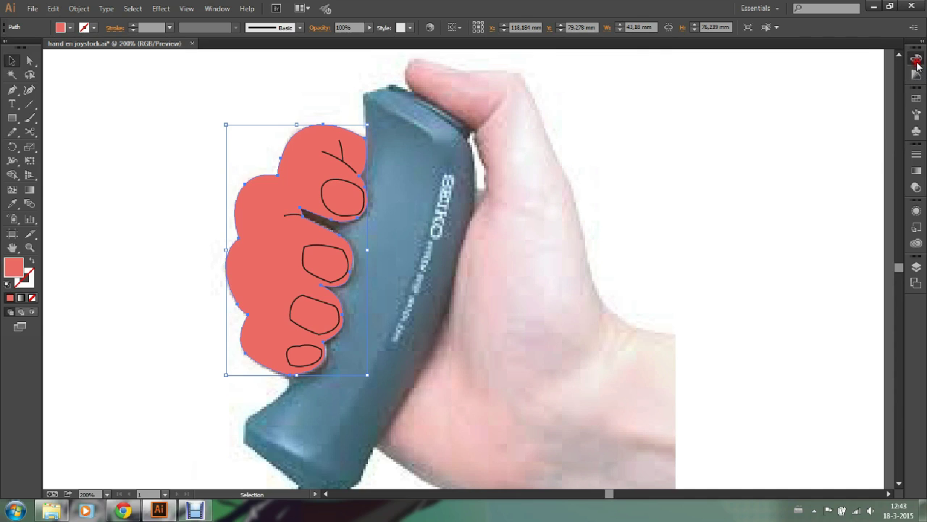
left_click(917, 60)
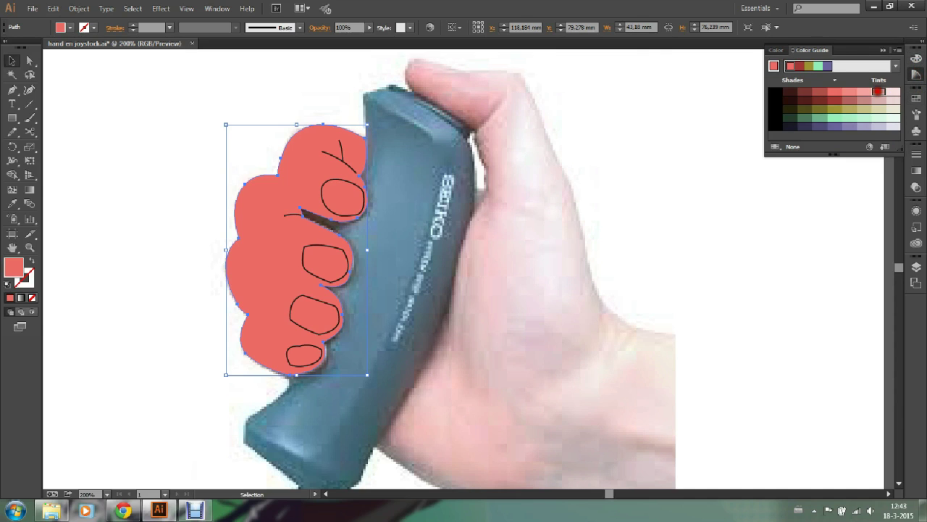
left_click(879, 91)
left_click(865, 92)
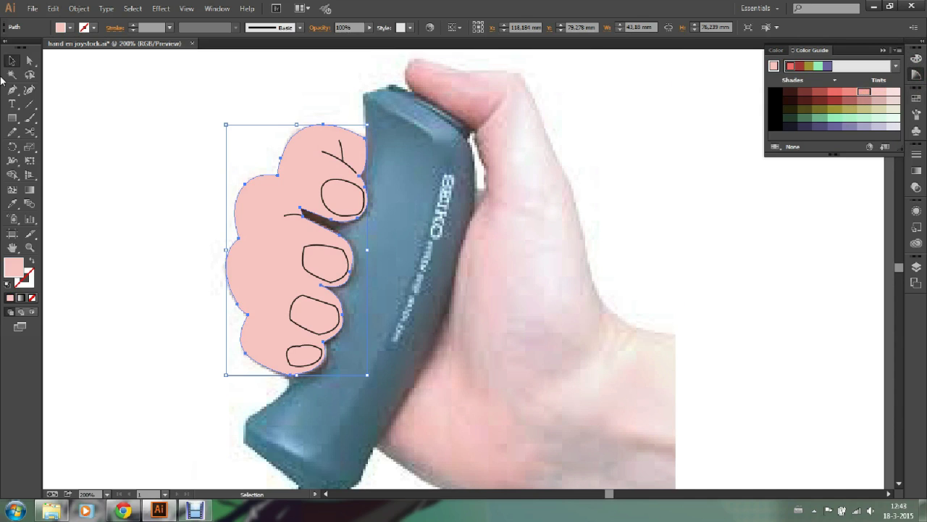
left_click(165, 111)
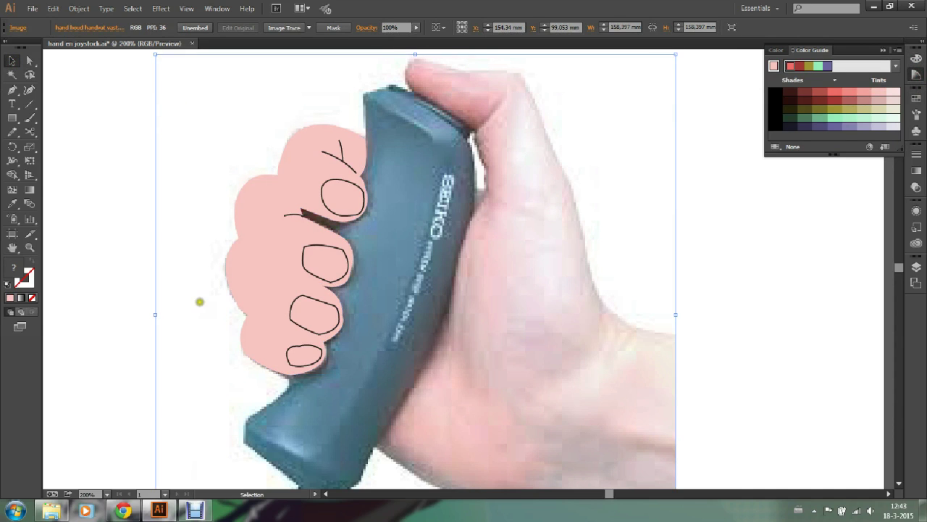
Fill all four fingernails with a paler pink Color Guide tint and set their stroke to None
left_click(333, 180)
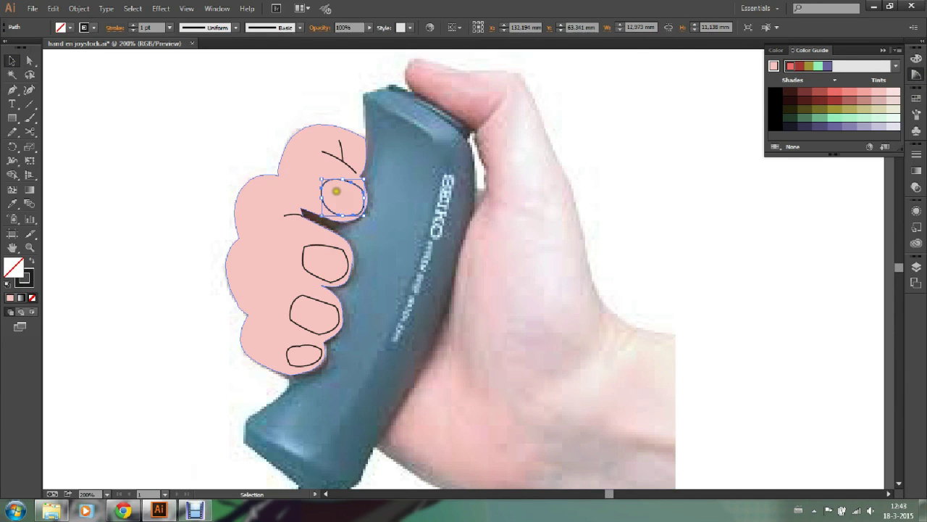
left_click(323, 254, "shift")
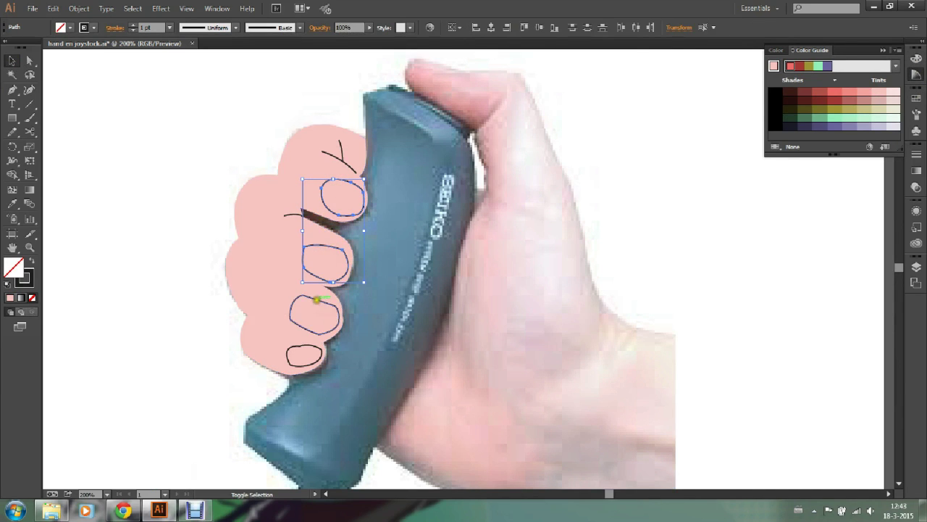
left_click(316, 300, "shift")
left_click(304, 348, "shift")
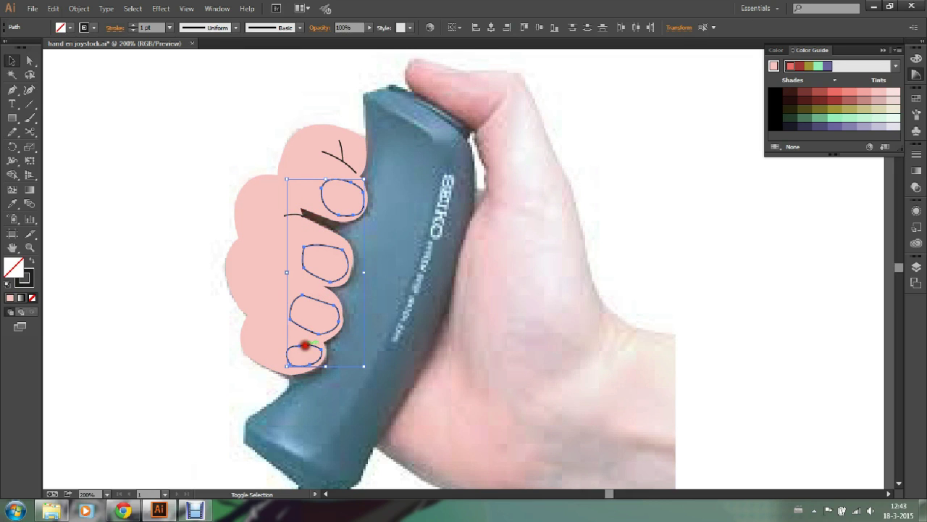
left_click(893, 92)
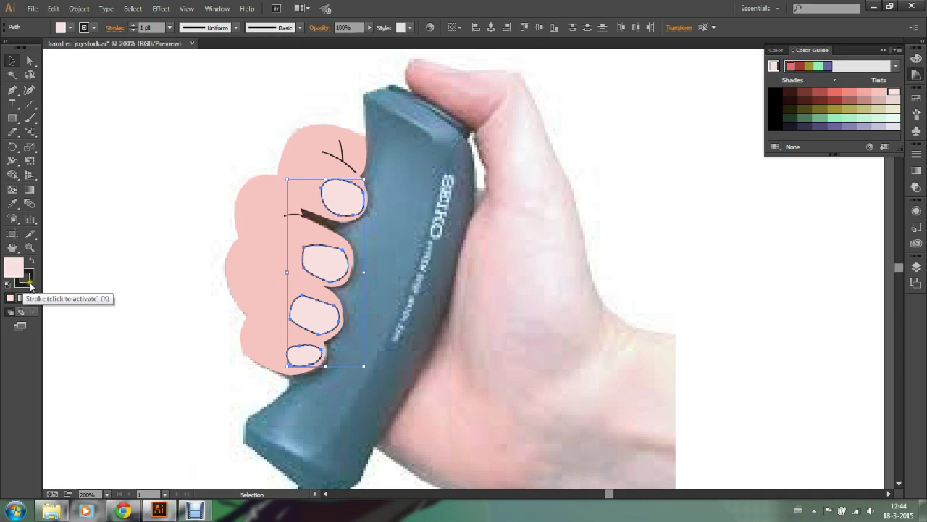
left_click(30, 285)
left_click(32, 297)
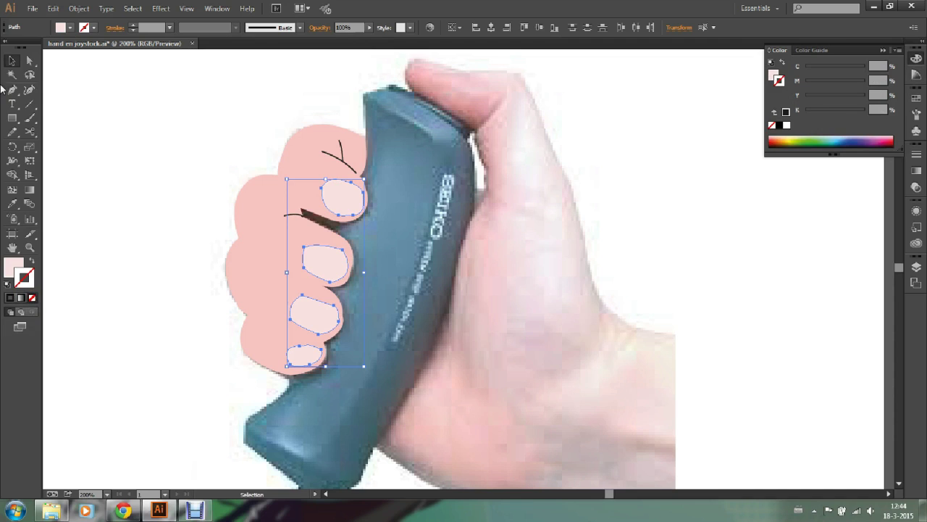
left_click(70, 85)
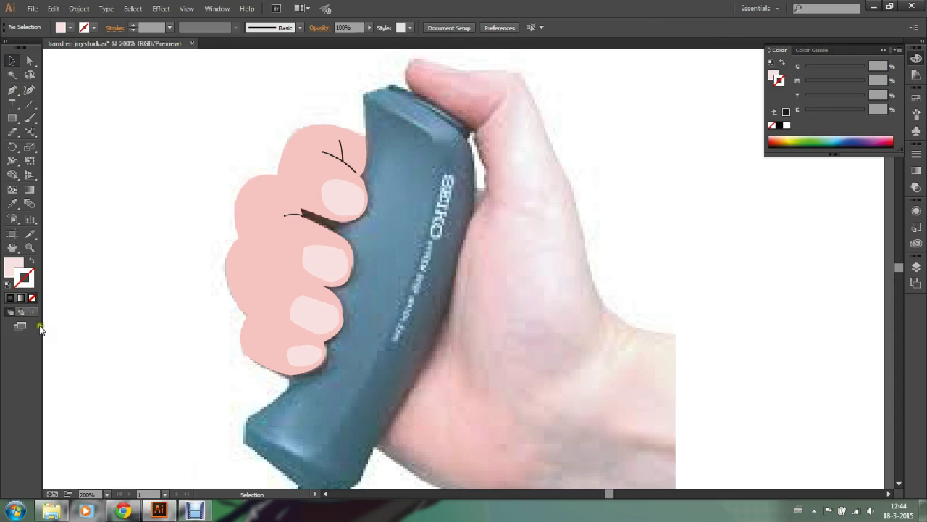
Zoom in on the top fingernail's edge, then back out to see the whole hand
left_click(29, 247)
left_click(365, 208)
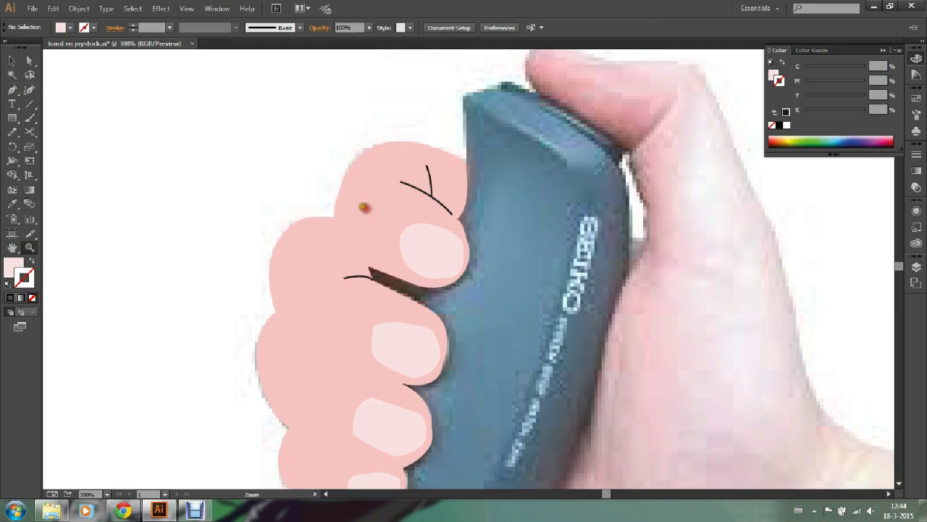
left_click(439, 244)
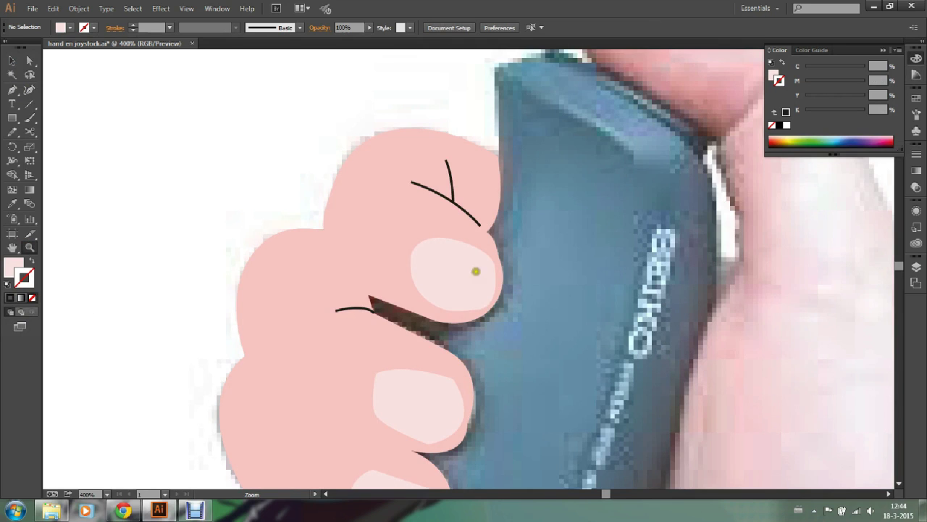
left_click(482, 298)
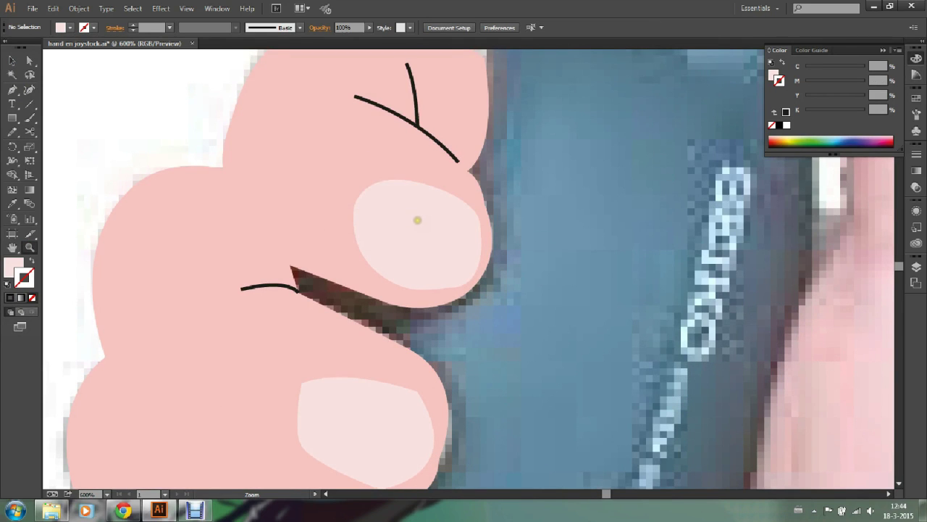
left_click(429, 227, "alt")
left_click(429, 226, "alt")
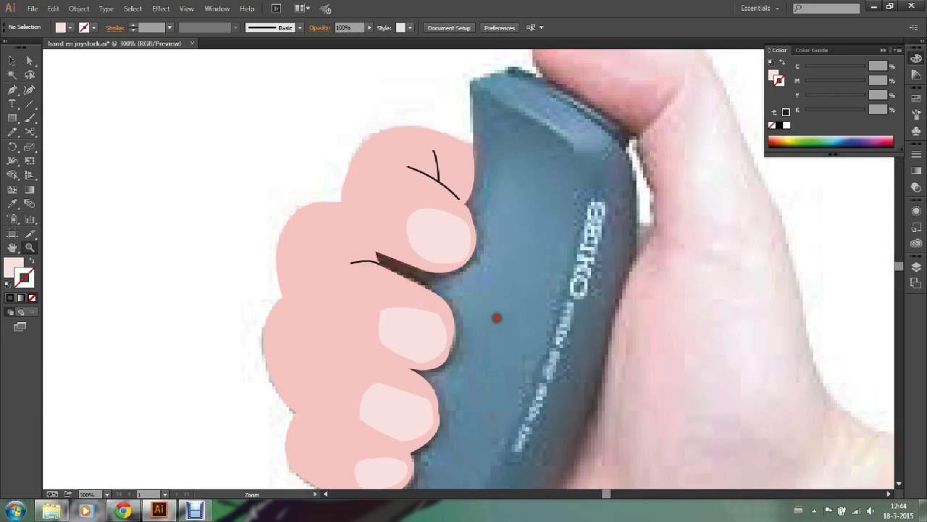
Drag the top nail's right-edge anchors so the nail sits snugly against the fingertip
left_click(29, 63)
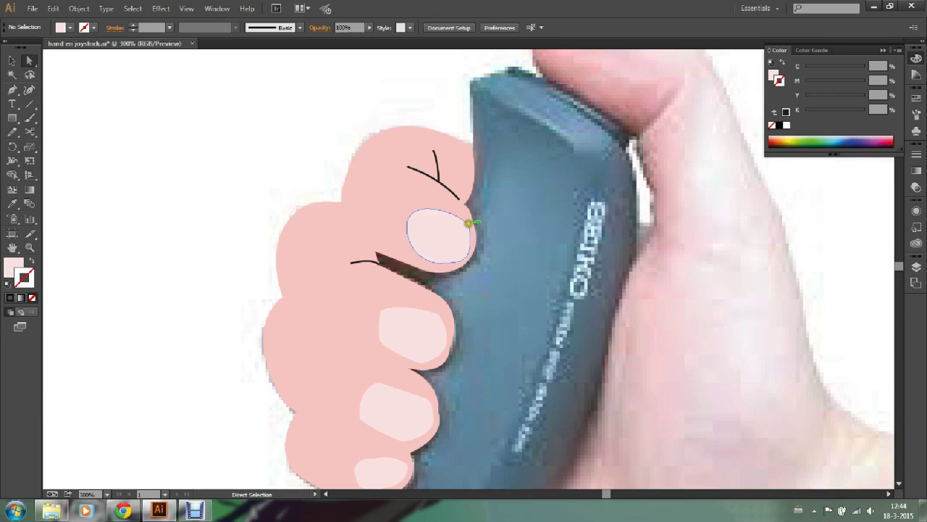
left_click(470, 224)
left_click(465, 216)
left_click(464, 215)
left_click_drag(464, 215, 461, 216)
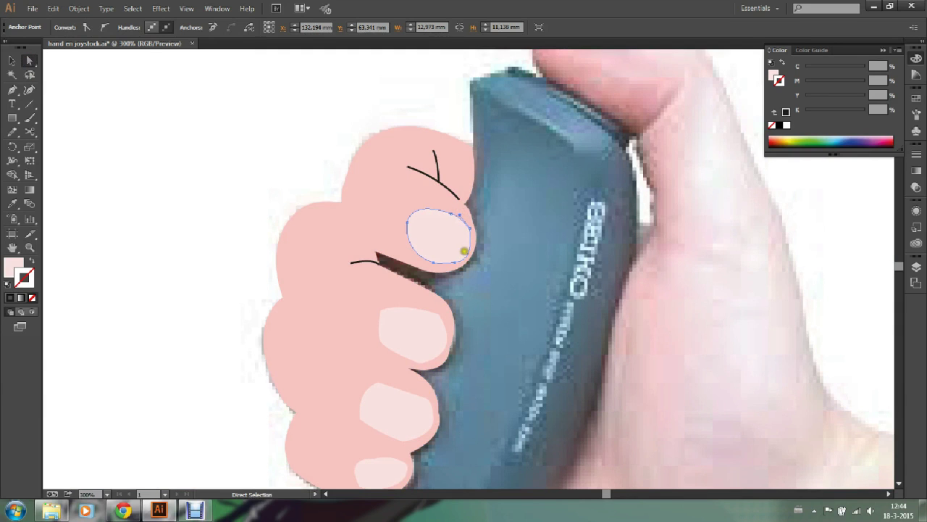
mouse_move(469, 248)
left_mouse_down()
mouse_move(471, 262)
mouse_move(484, 252)
mouse_move(451, 265)
left_mouse_up()
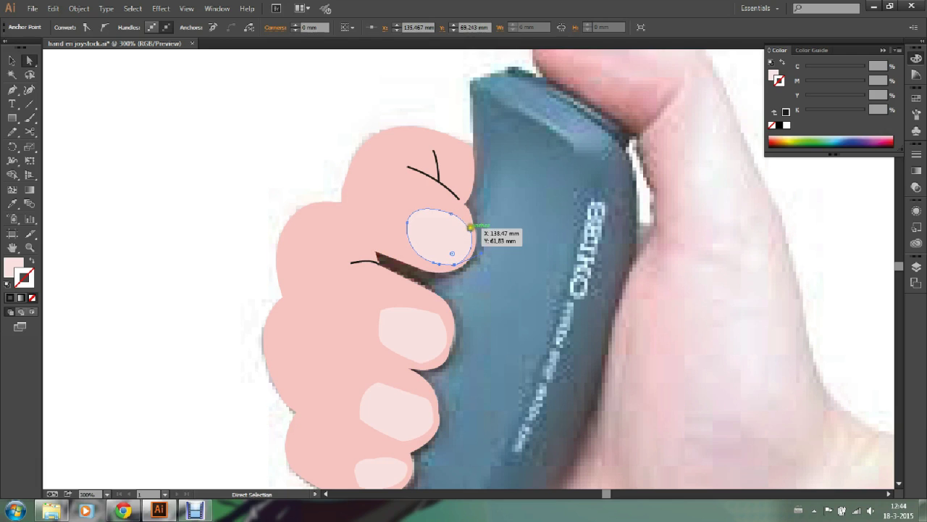
left_click(469, 227)
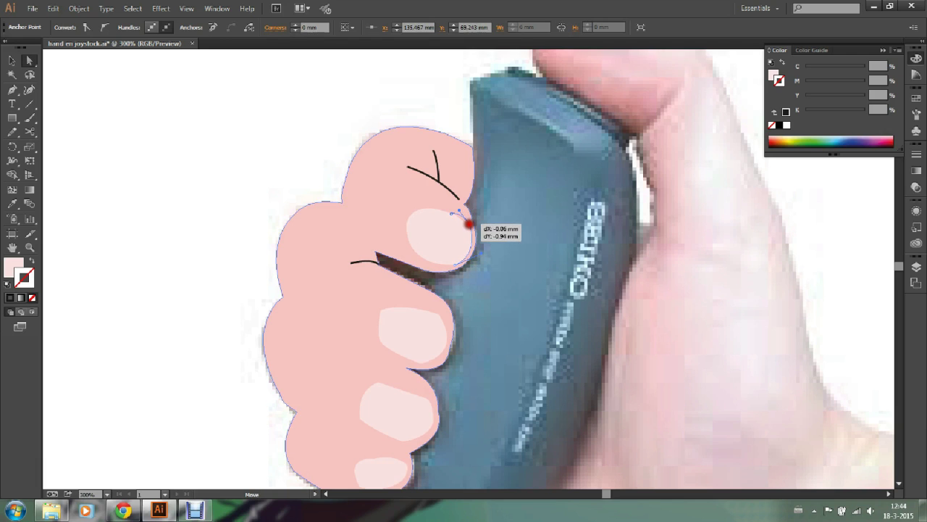
left_click_drag(459, 207, 461, 215)
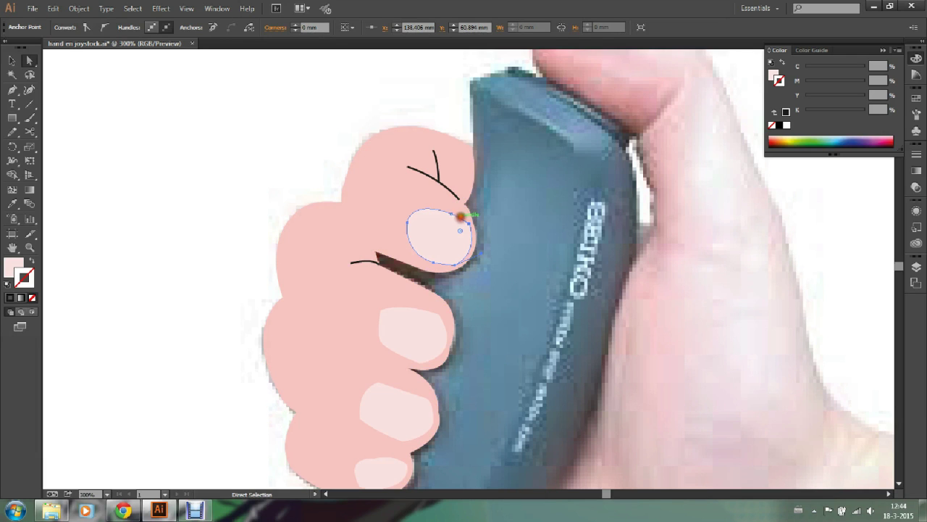
Move the second fingernail's top-left anchor to reshape its upper curve
left_click(266, 182)
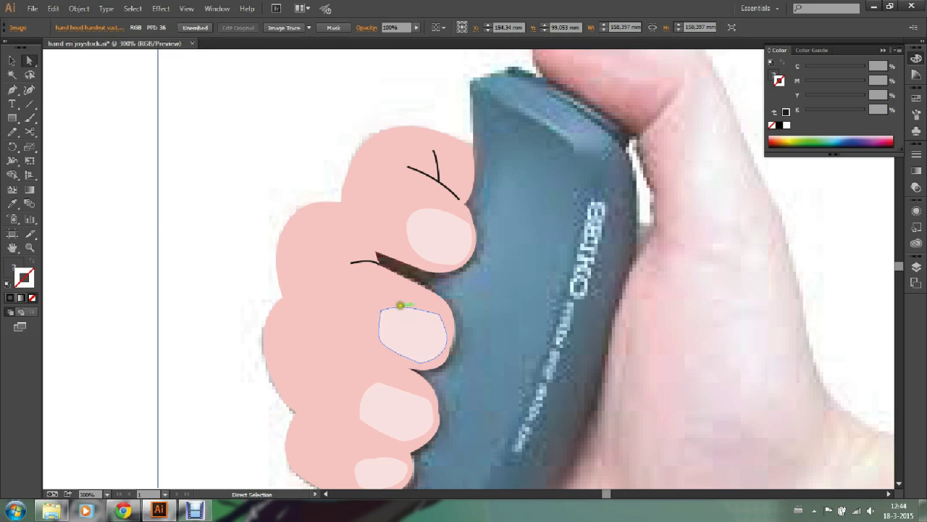
left_click(399, 305)
left_click_drag(402, 299, 410, 297)
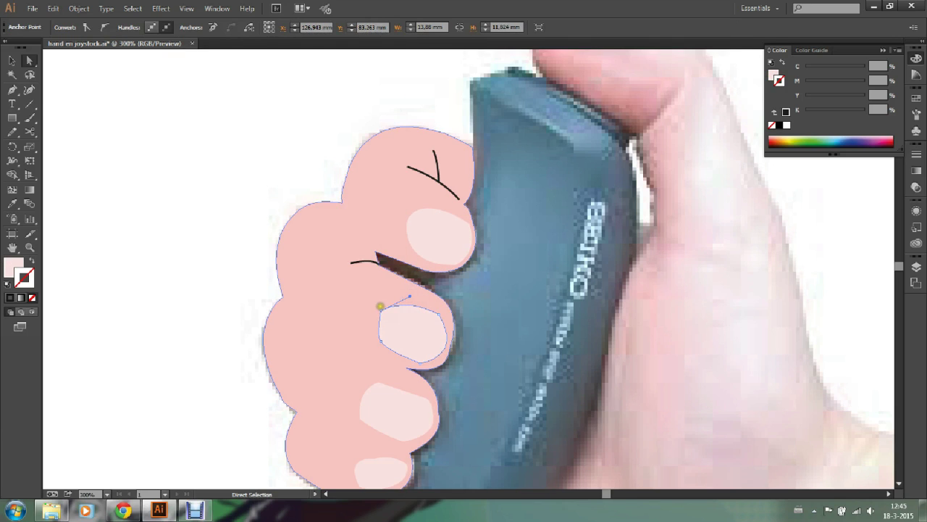
left_click(381, 308)
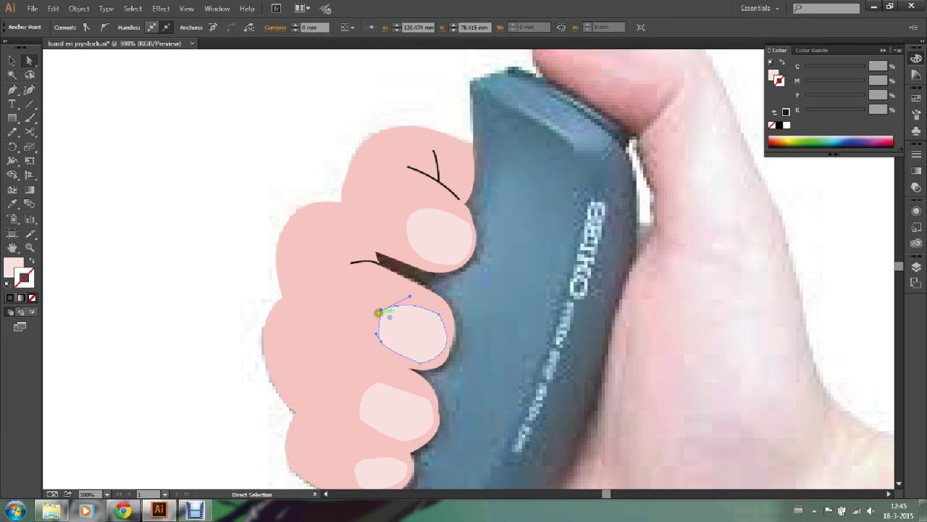
left_click_drag(381, 308, 408, 296)
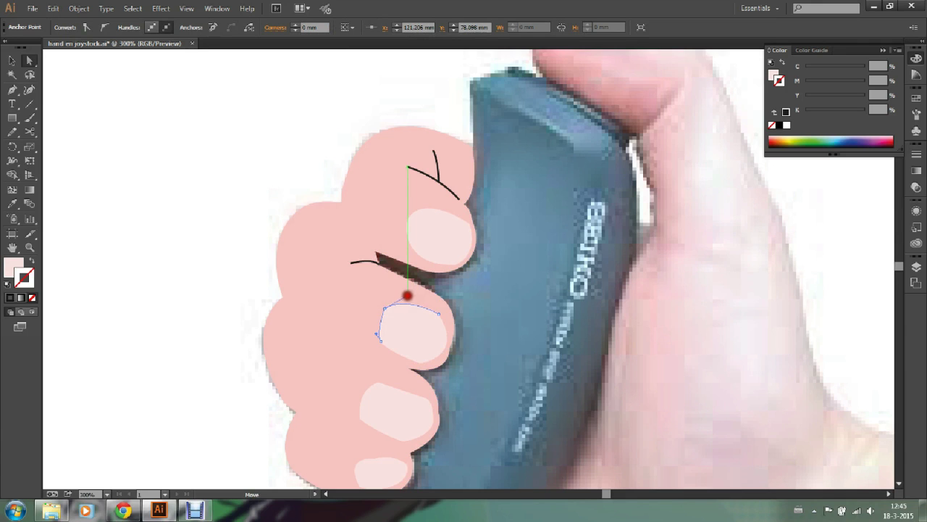
Pull the second nail's bottom anchor in to fit the fingertip, undoing an accidental move
left_click(438, 321)
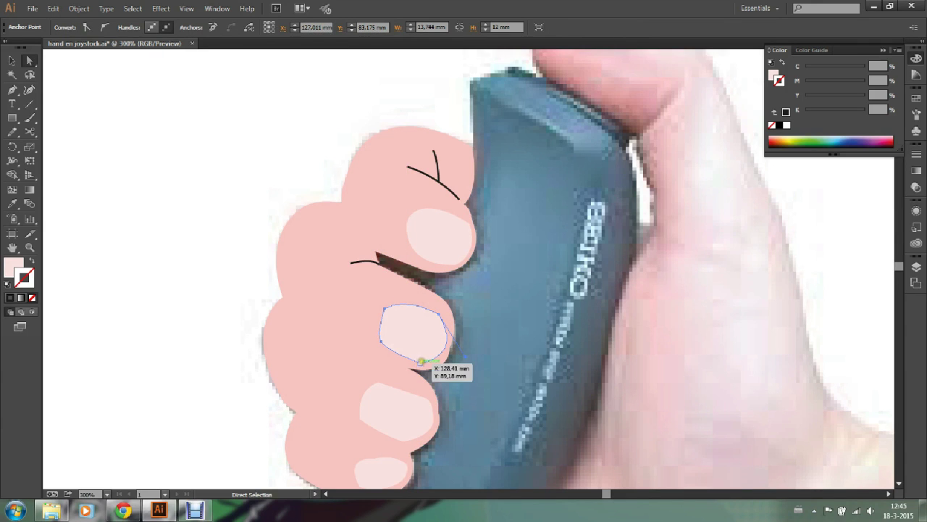
left_click(421, 361)
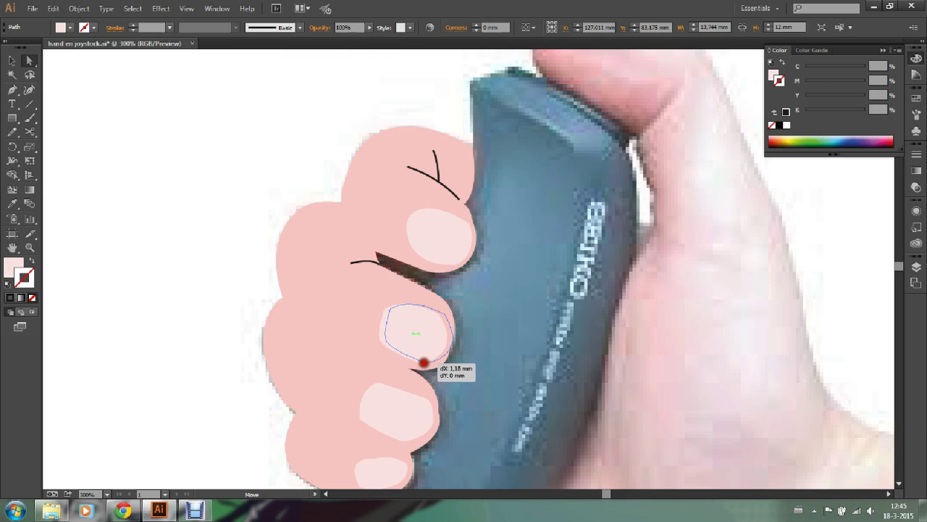
left_click_drag(421, 360, 425, 361)
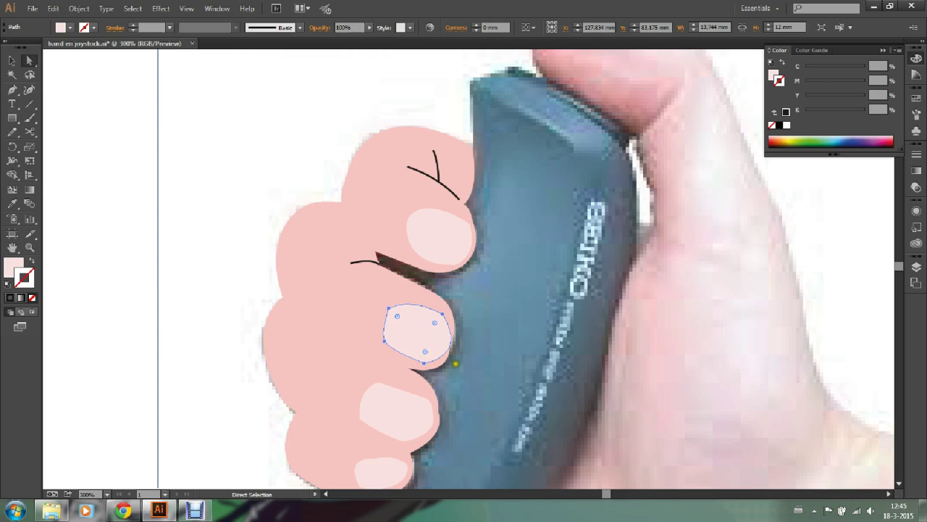
key("ctrl+z")
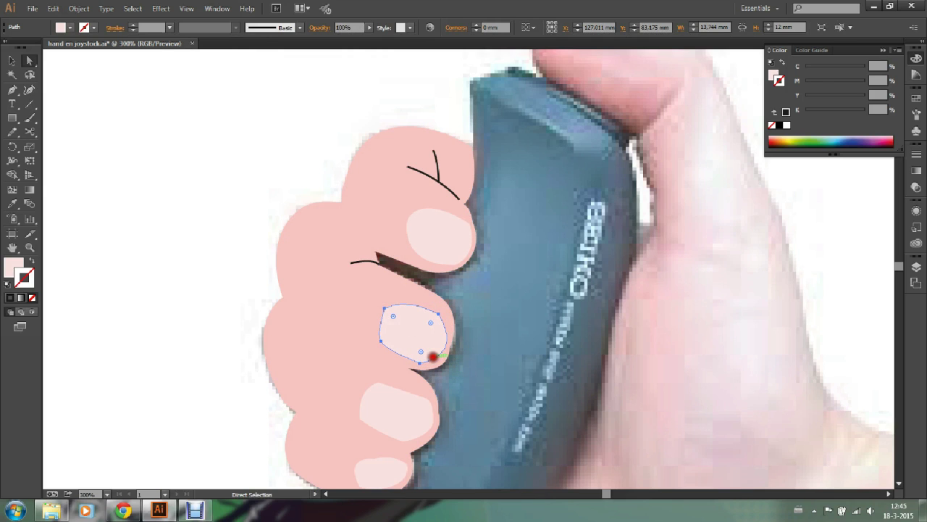
left_click_drag(421, 360, 422, 363)
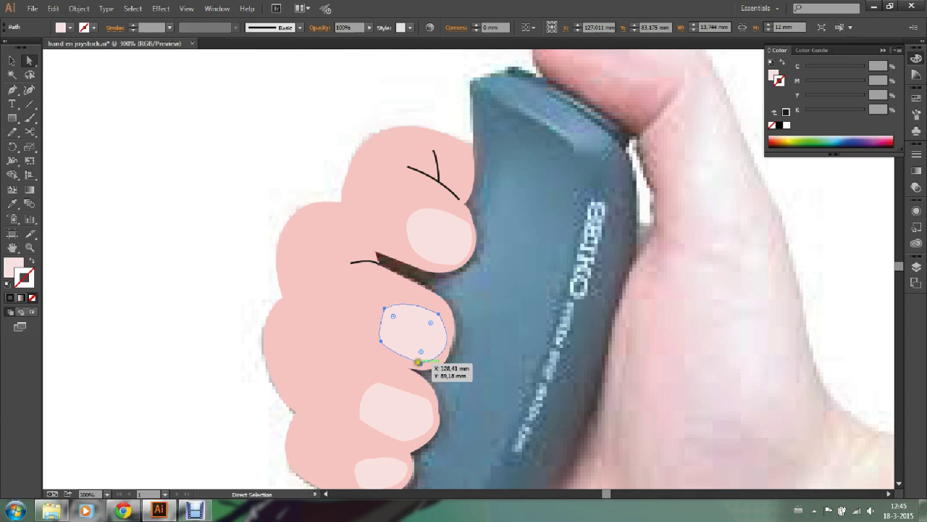
left_click(230, 310)
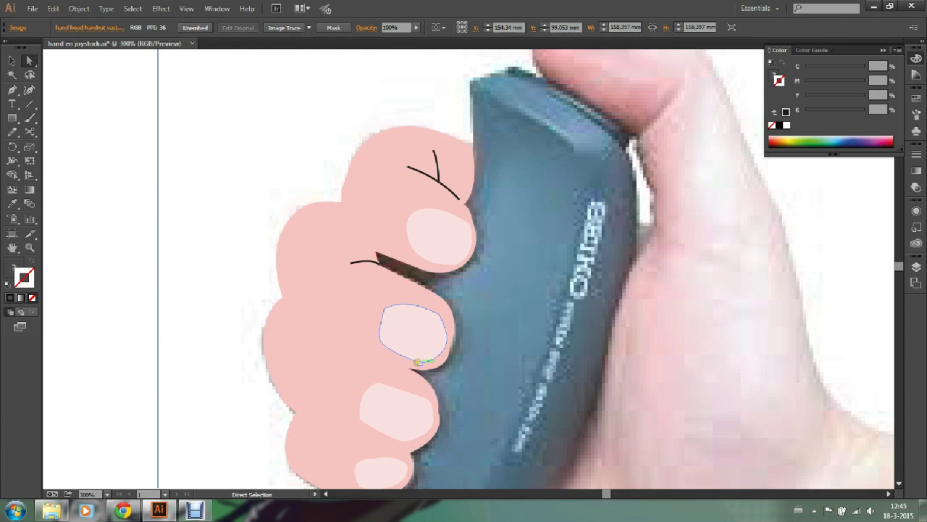
left_click(423, 360)
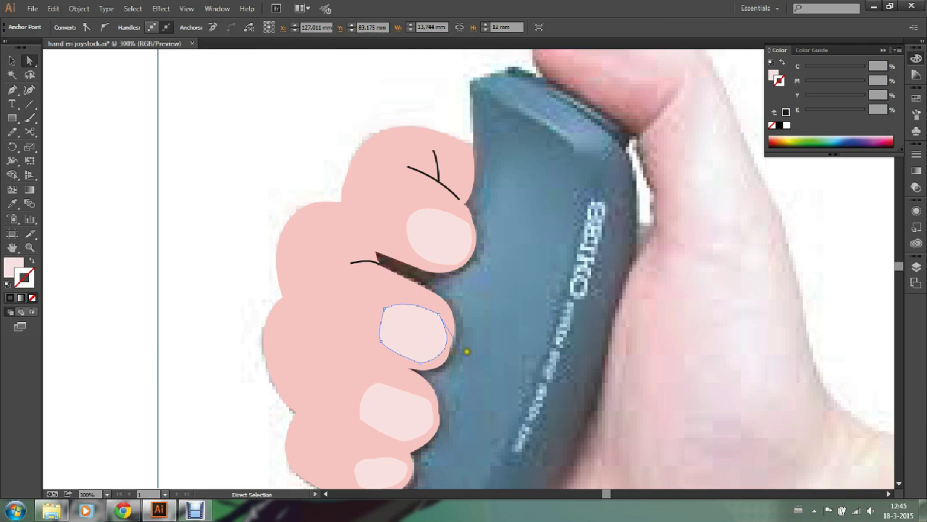
mouse_move(420, 361)
left_mouse_down()
mouse_move(466, 347)
mouse_move(452, 366)
left_mouse_up()
Lower the third fingernail's bottom edge slightly by dragging its bottom anchor
left_click(362, 461)
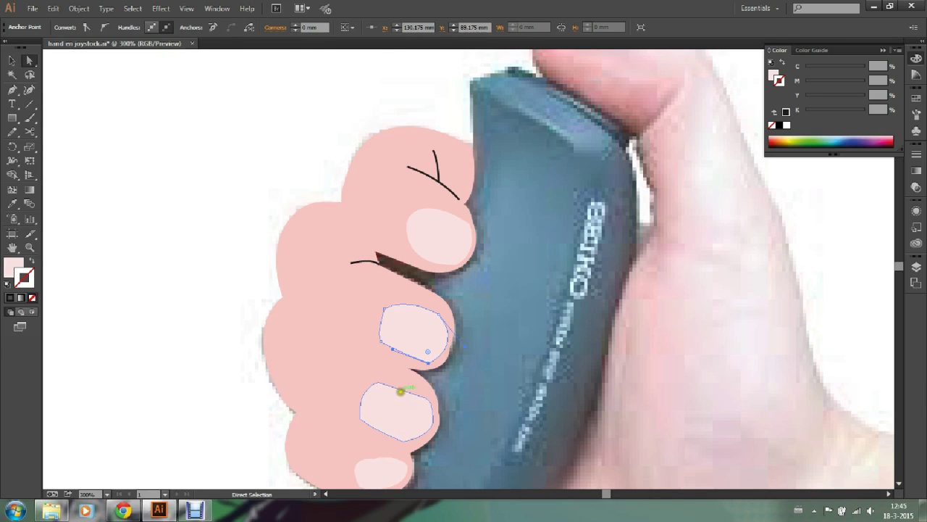
left_click(401, 391)
left_click(424, 436)
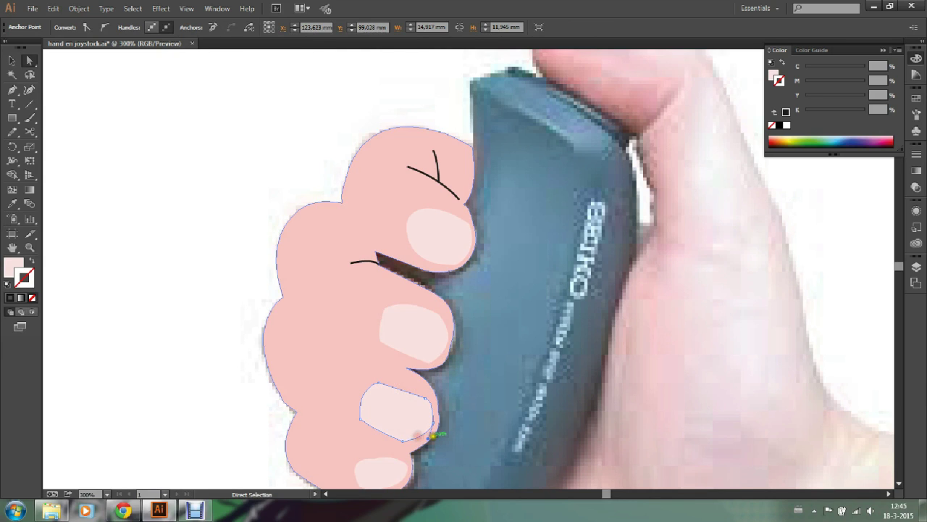
left_click(414, 441)
left_click_drag(424, 447, 414, 445)
left_click(319, 415)
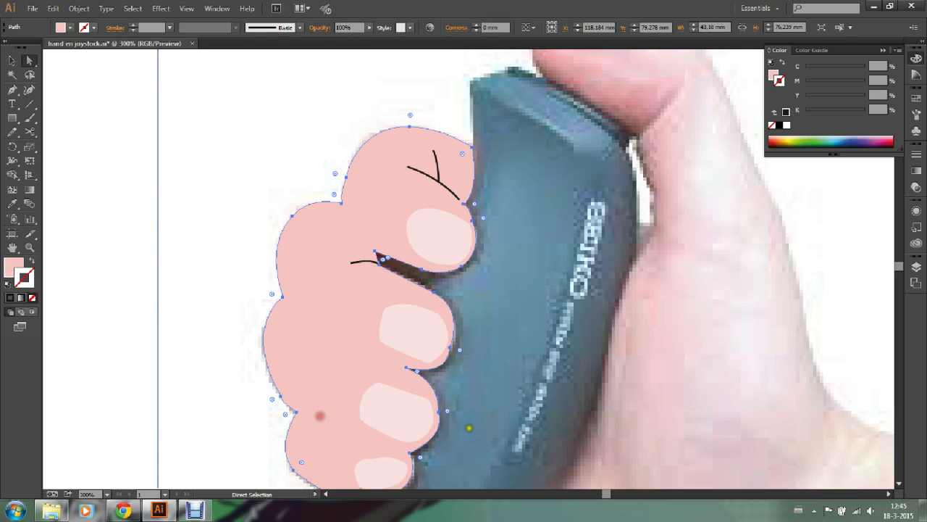
Bring the bottom fingertip into view and start dragging the bottom nail's anchors
left_click_drag(461, 453, 451, 314)
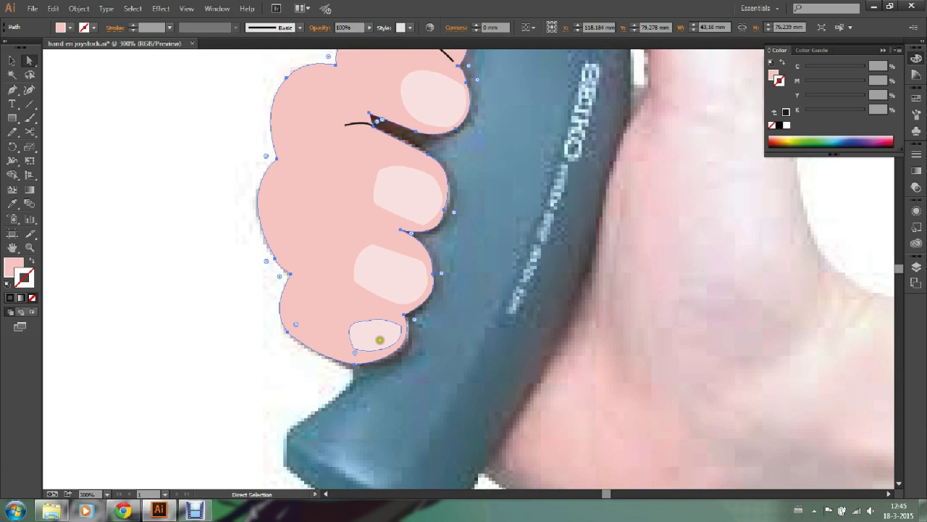
left_click(366, 348)
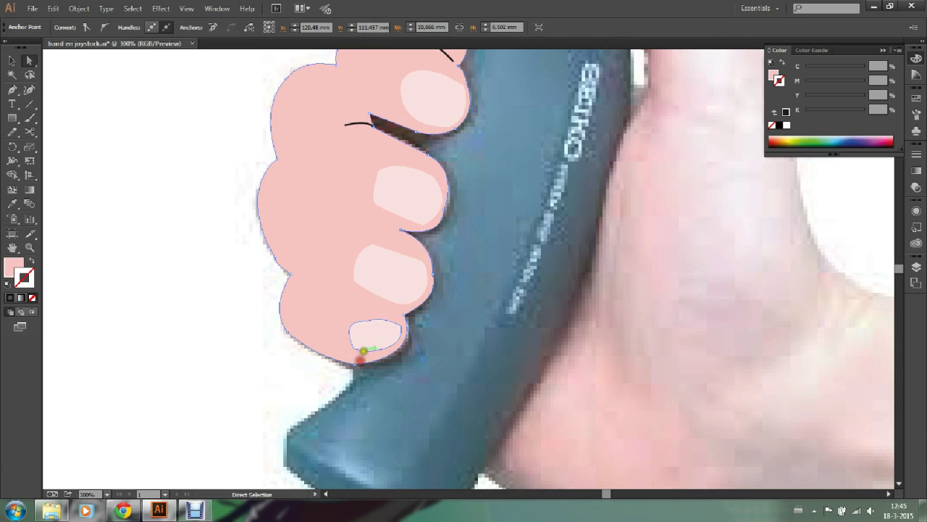
left_click_drag(384, 350, 379, 352)
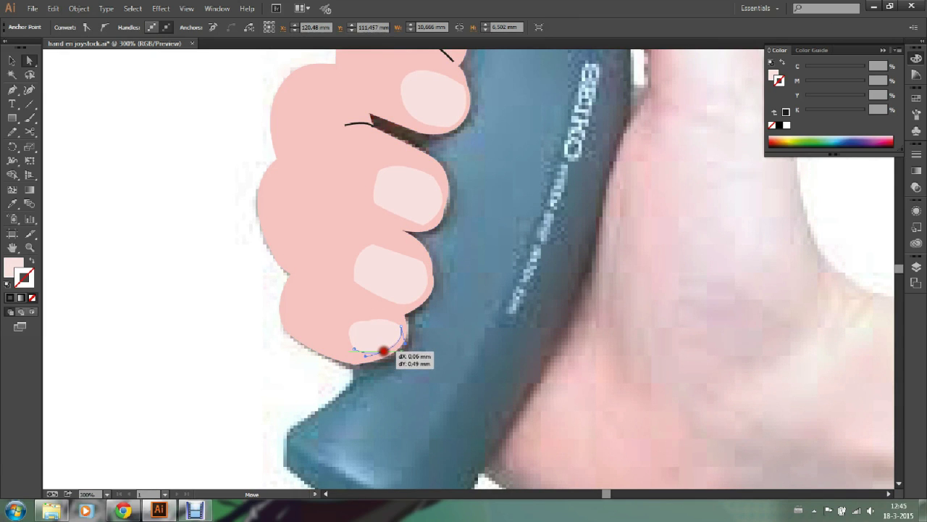
left_click_drag(380, 352, 389, 351)
left_click(389, 351)
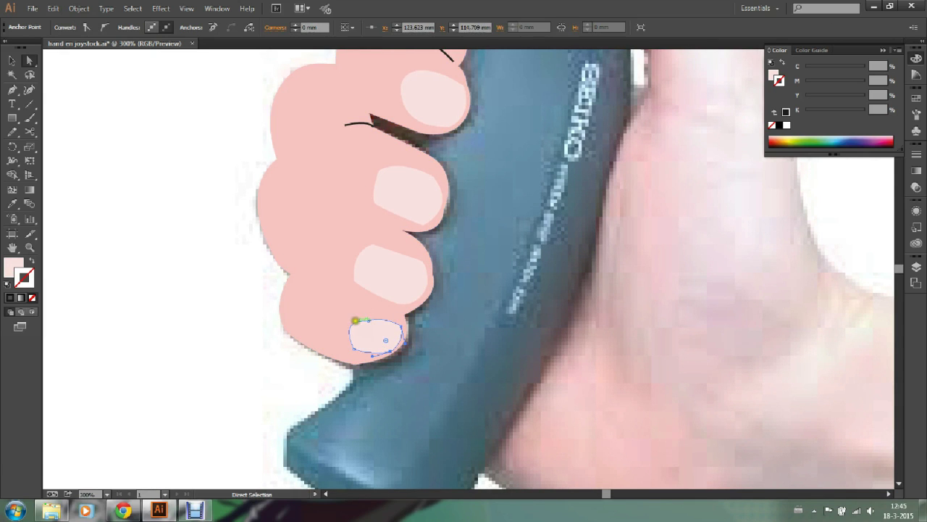
left_click(355, 320)
left_click_drag(337, 314, 392, 316)
Finish rounding the bottom nail into an oval inside the fingertip, then deselect
left_click(387, 314)
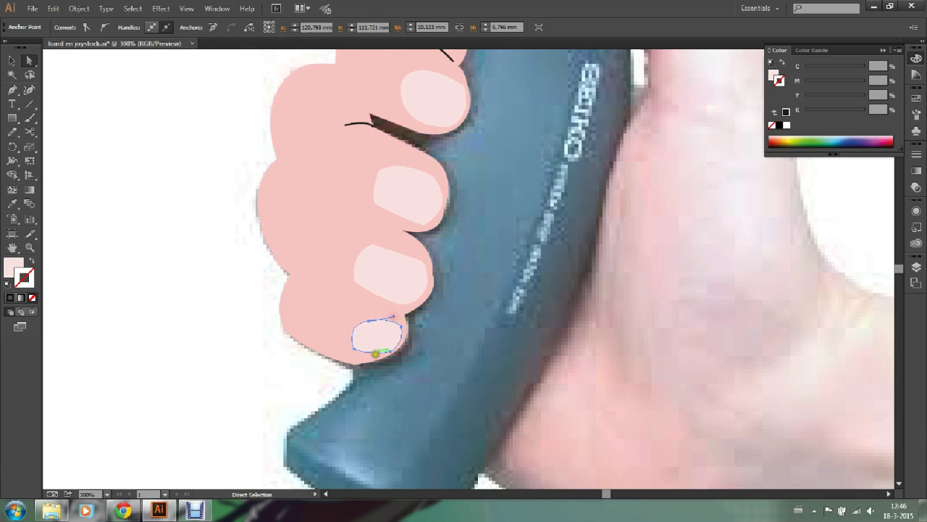
mouse_move(391, 350)
left_mouse_down()
mouse_move(363, 354)
mouse_move(353, 343)
left_mouse_up()
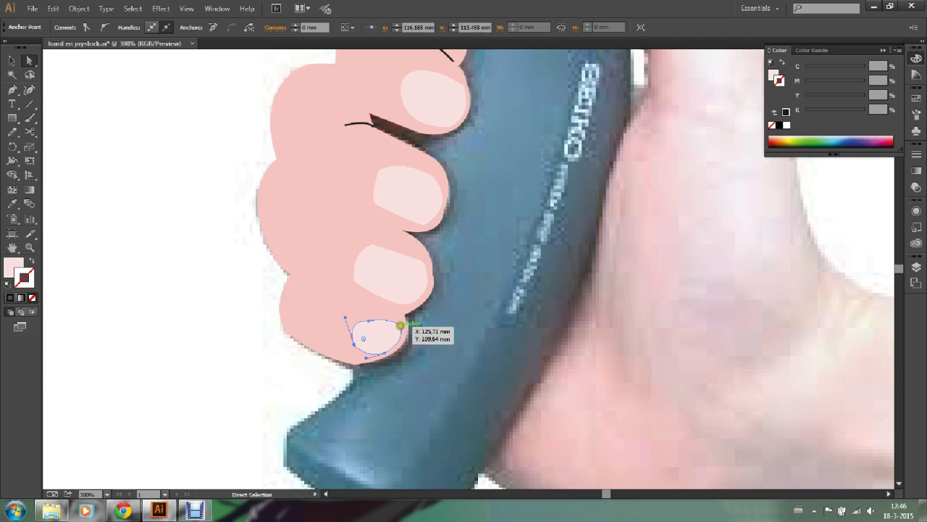
left_click_drag(401, 326, 393, 321)
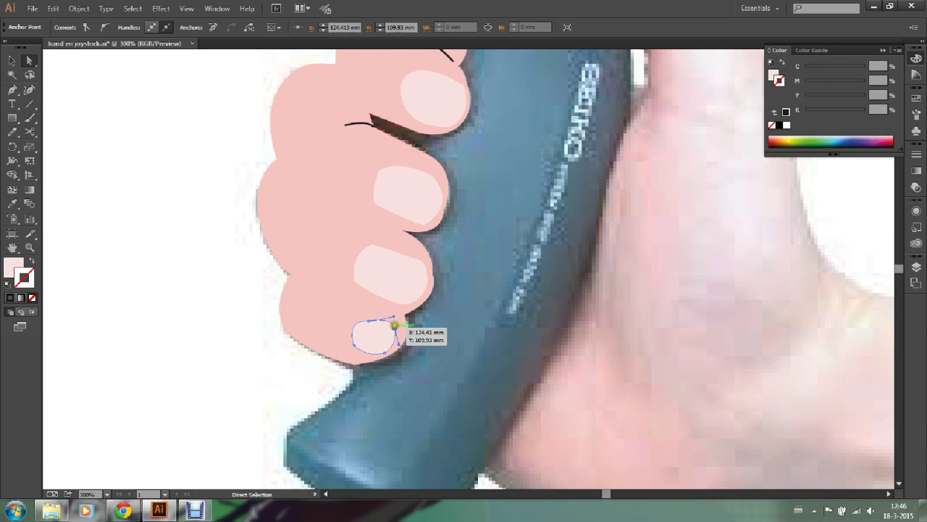
left_click_drag(393, 325, 392, 352)
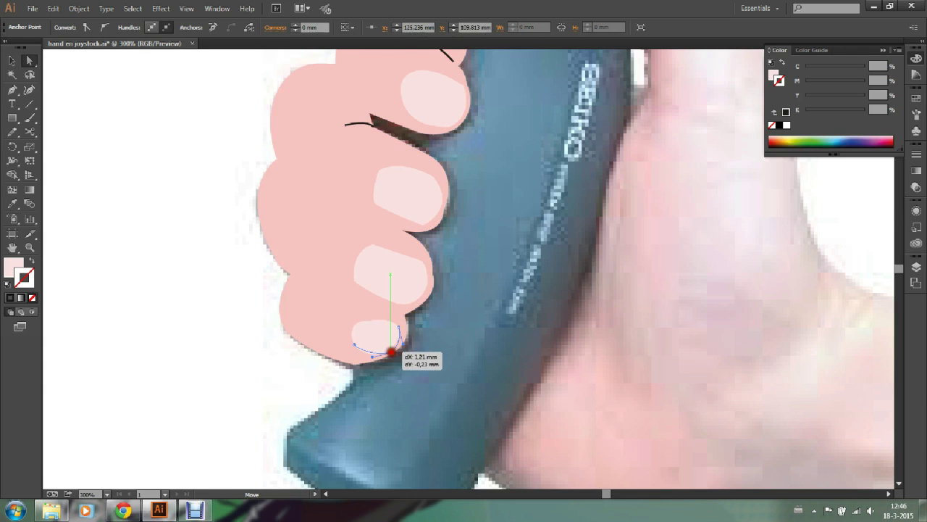
left_click_drag(391, 352, 386, 353)
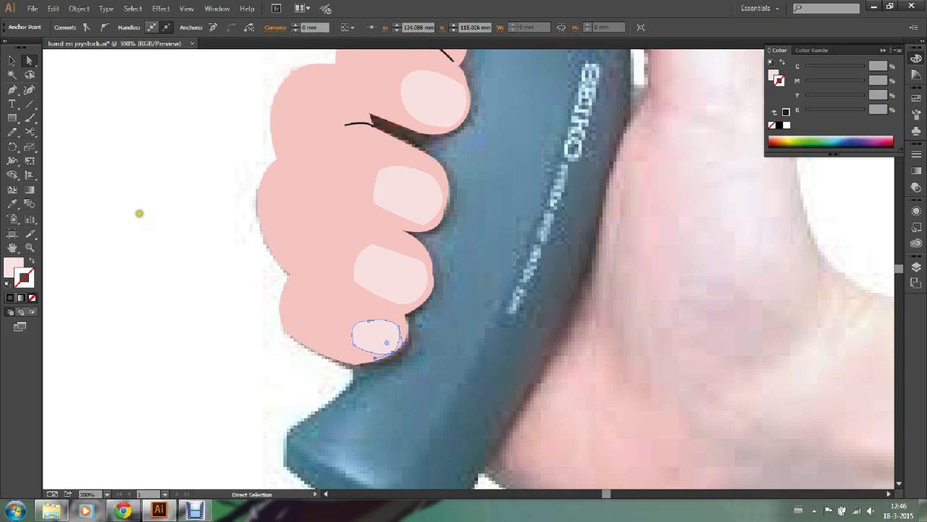
left_click(136, 211)
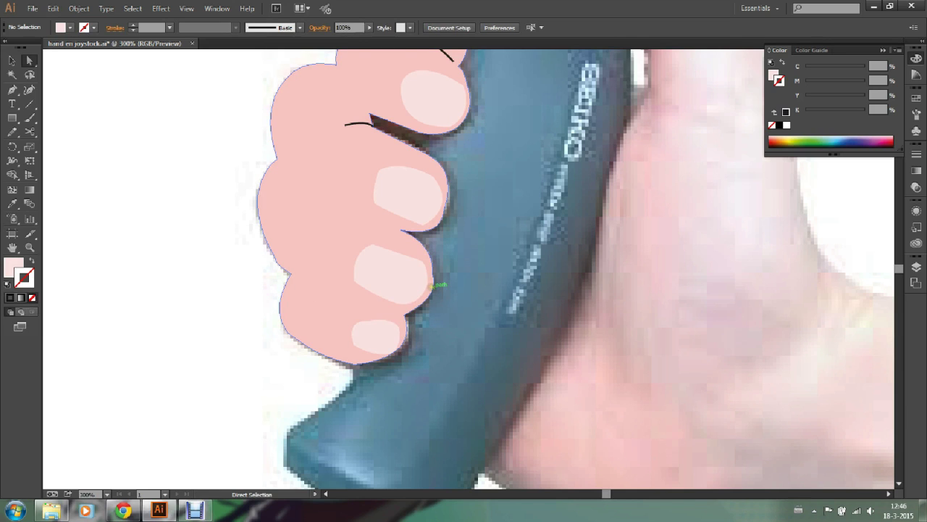
Drag direction handles on the hand outline to smooth two curves beside the fingers
left_click(432, 285)
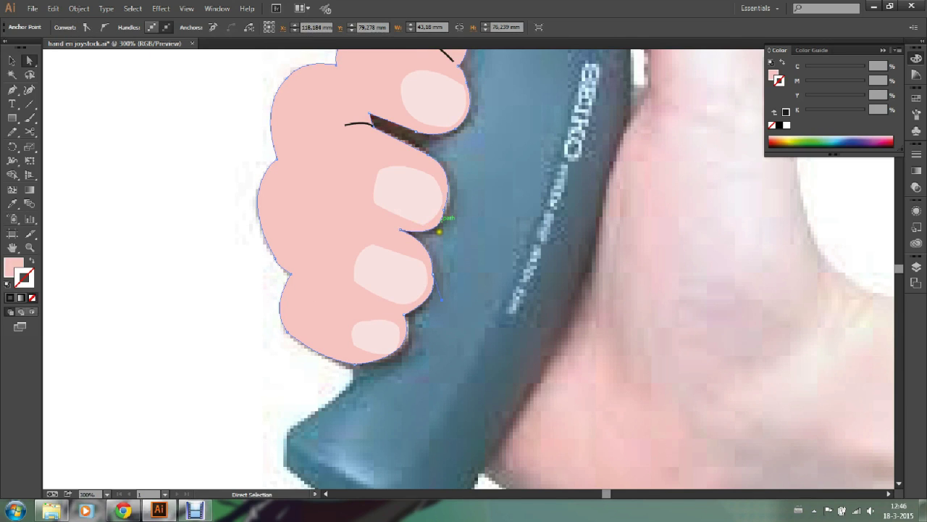
left_click(220, 265)
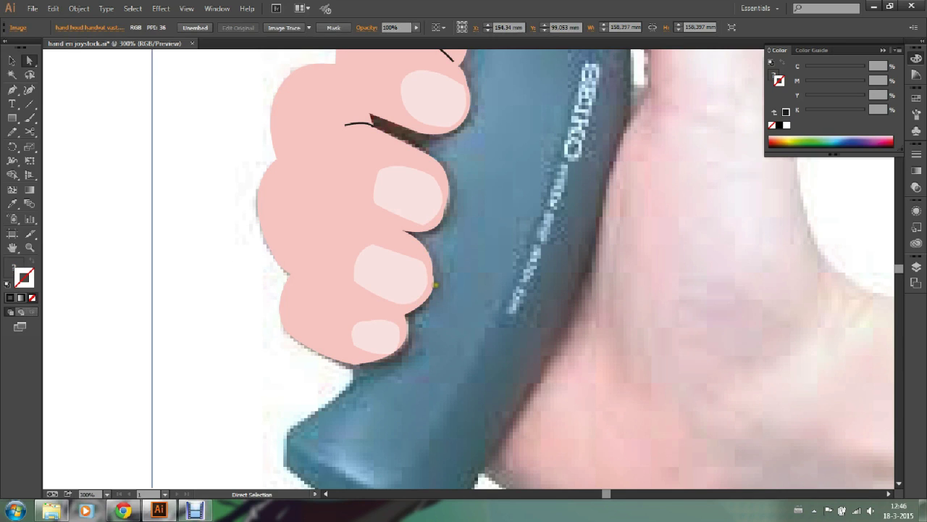
left_click(435, 284)
left_click_drag(441, 299, 432, 305)
left_click(439, 290)
left_click(443, 219)
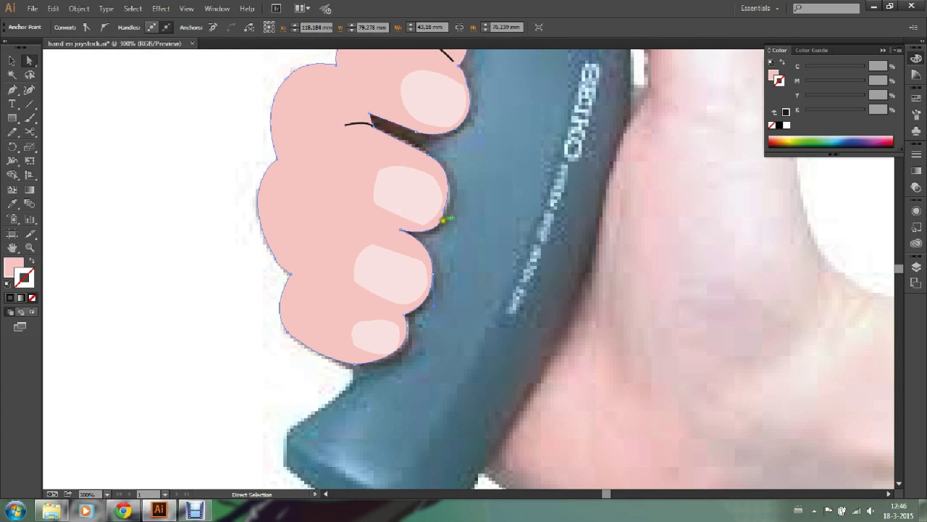
left_click_drag(441, 239, 432, 234)
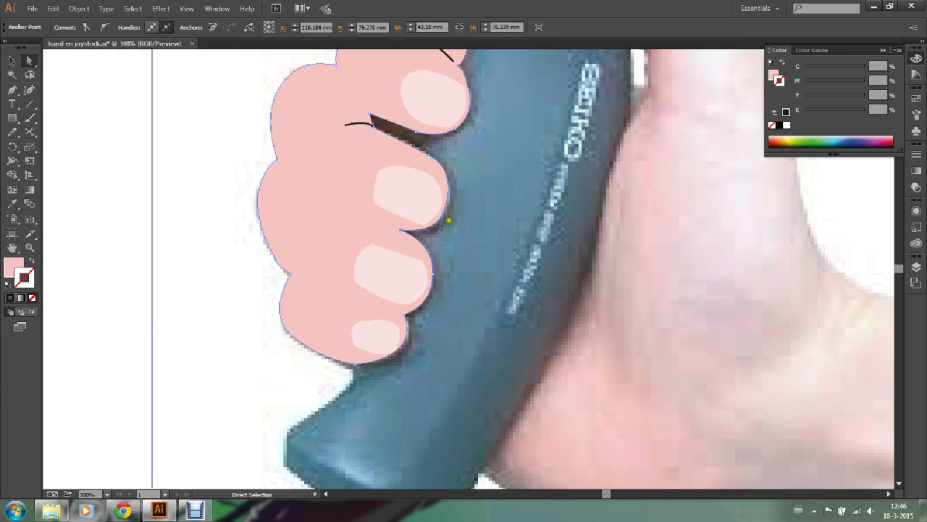
left_click(139, 210)
Adjust the hand outline's curve at the top fingertip
left_click(440, 164)
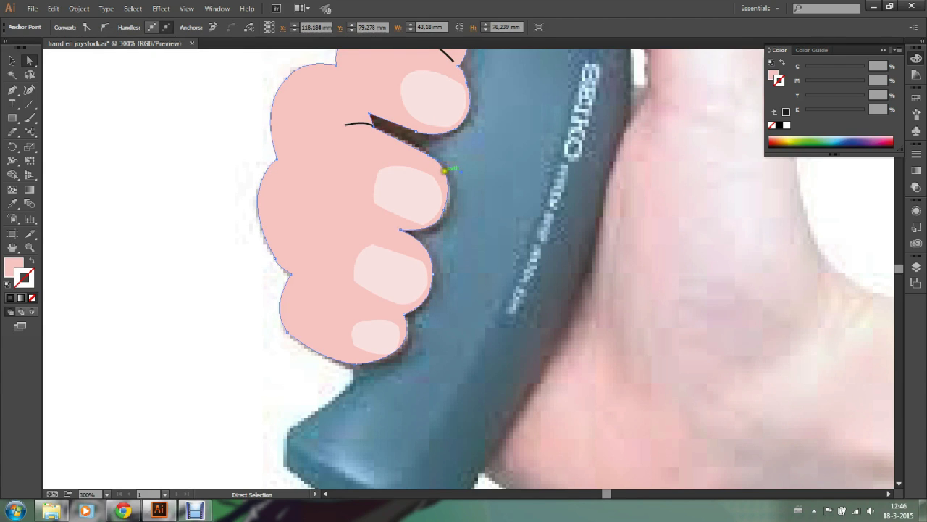
left_click(506, 172)
left_click(442, 171)
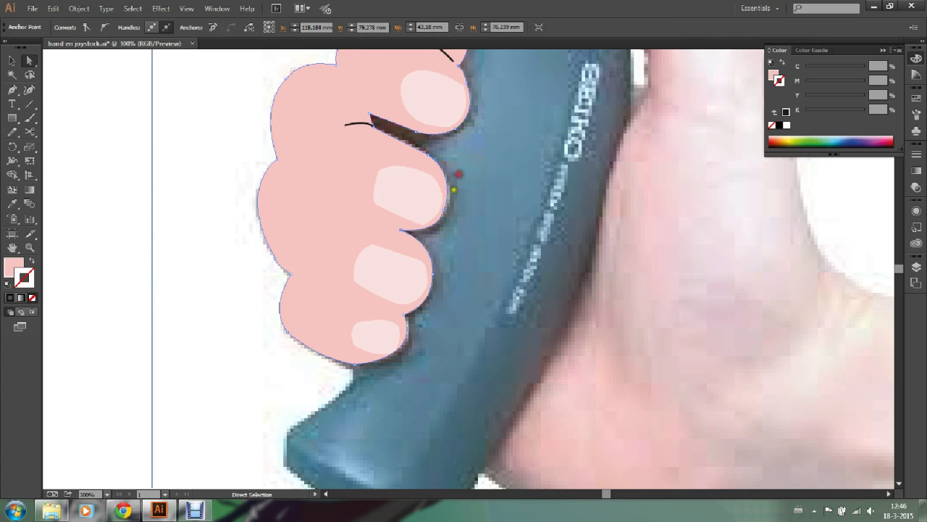
left_click(460, 212)
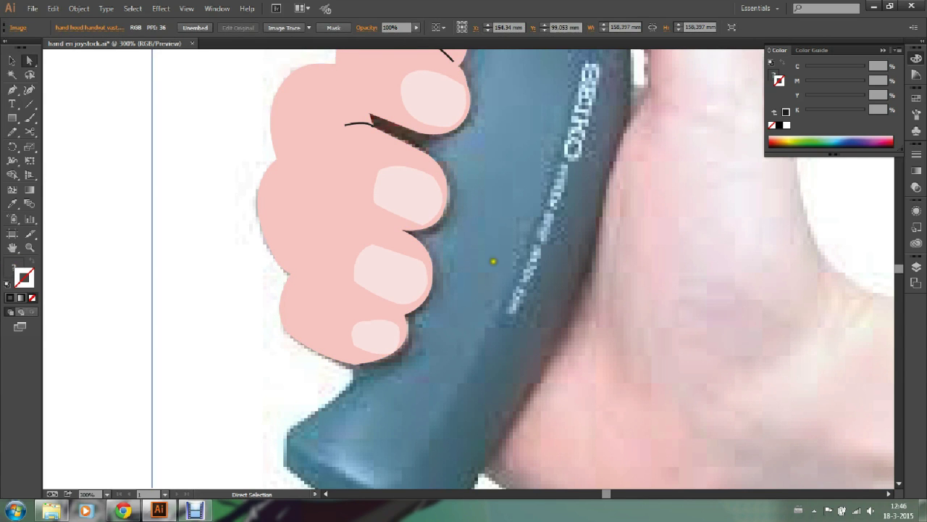
left_click_drag(500, 124, 474, 232)
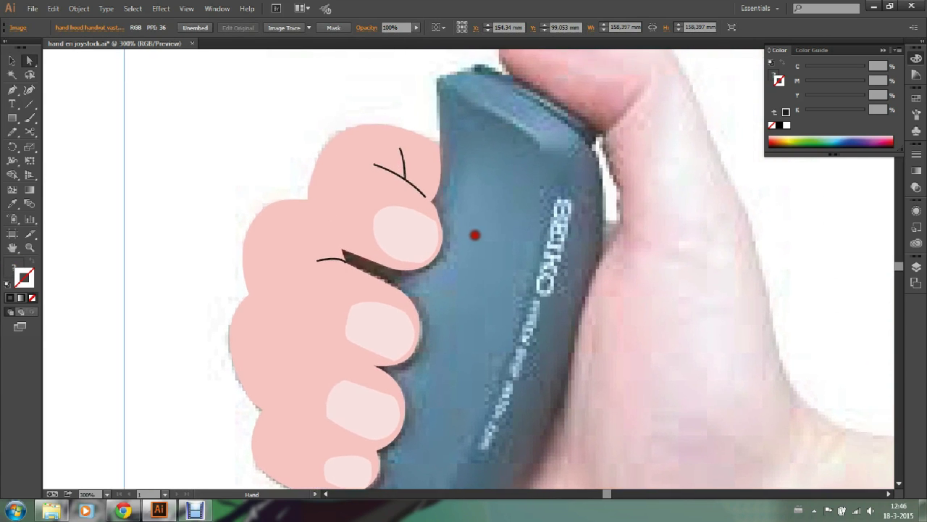
left_click(443, 232)
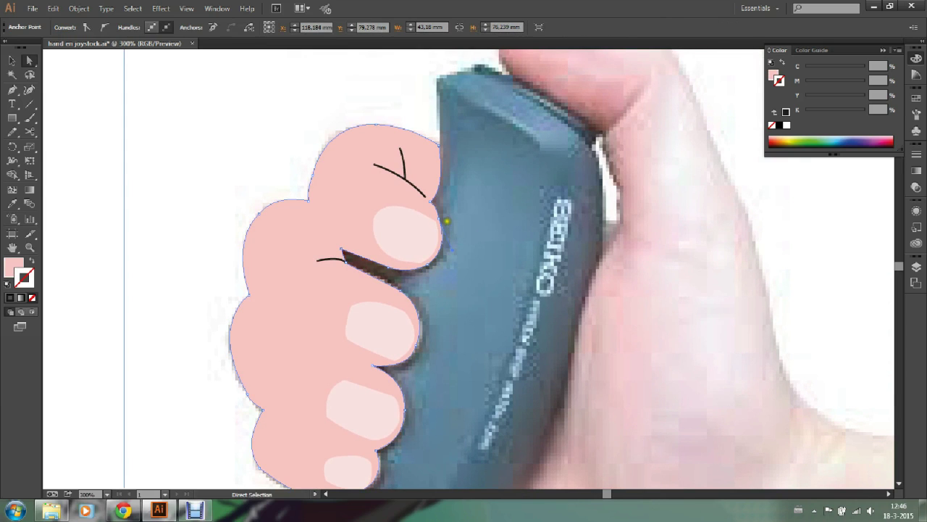
left_click_drag(454, 250, 452, 248)
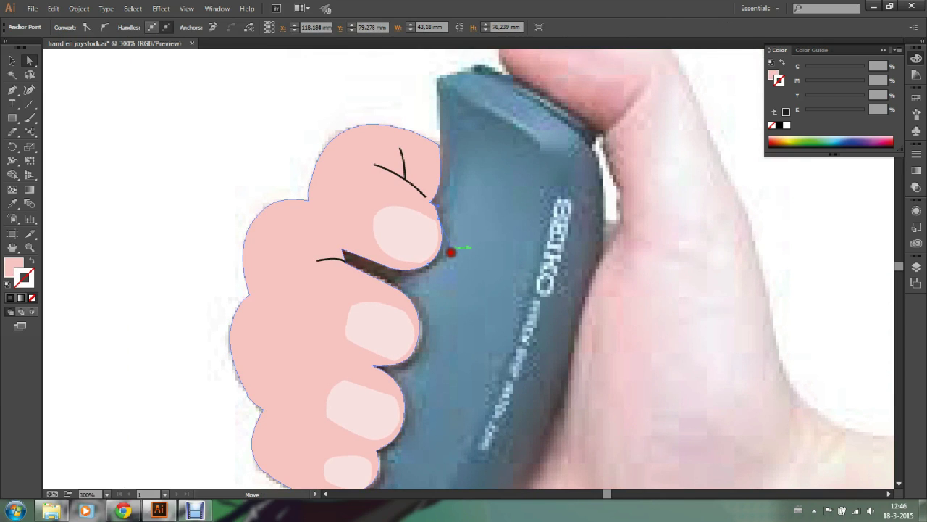
Select both finger crease lines, set their stroke to white, then deselect
left_click(17, 60)
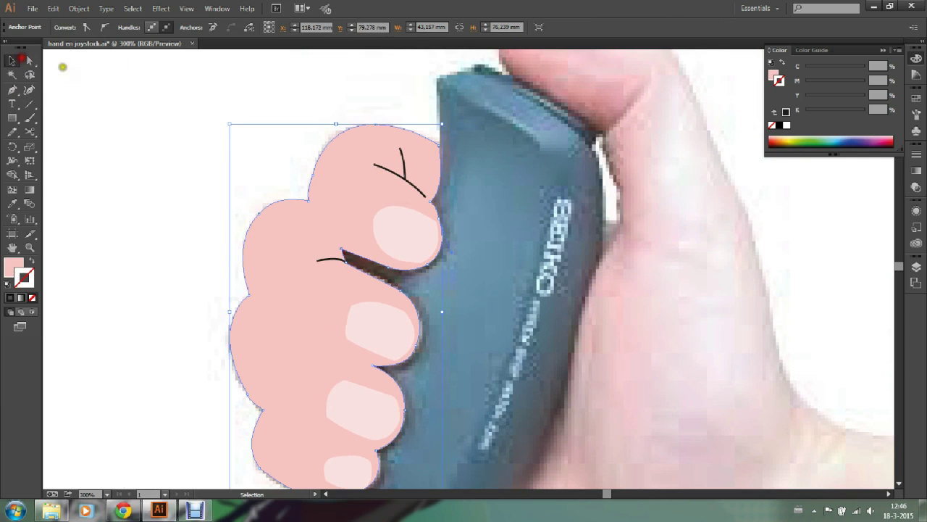
left_click(154, 88)
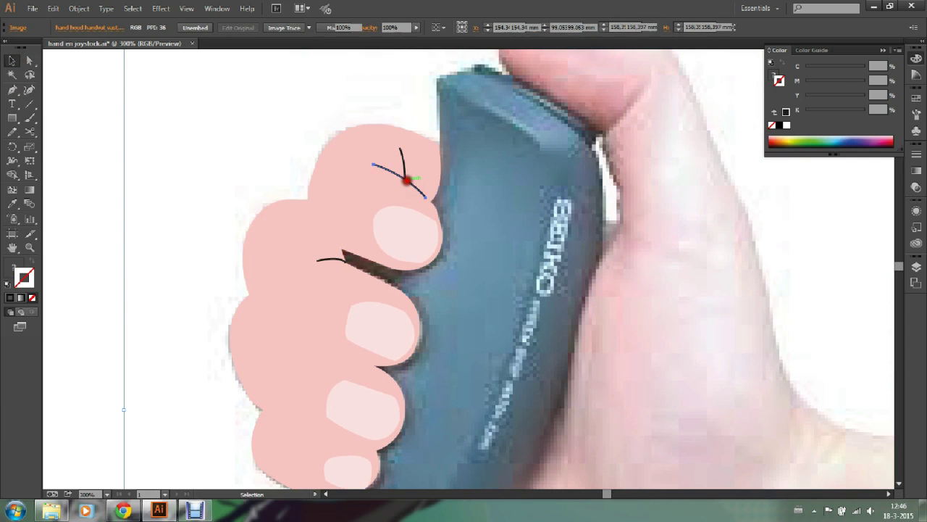
left_click(404, 181)
left_click(338, 259, "shift")
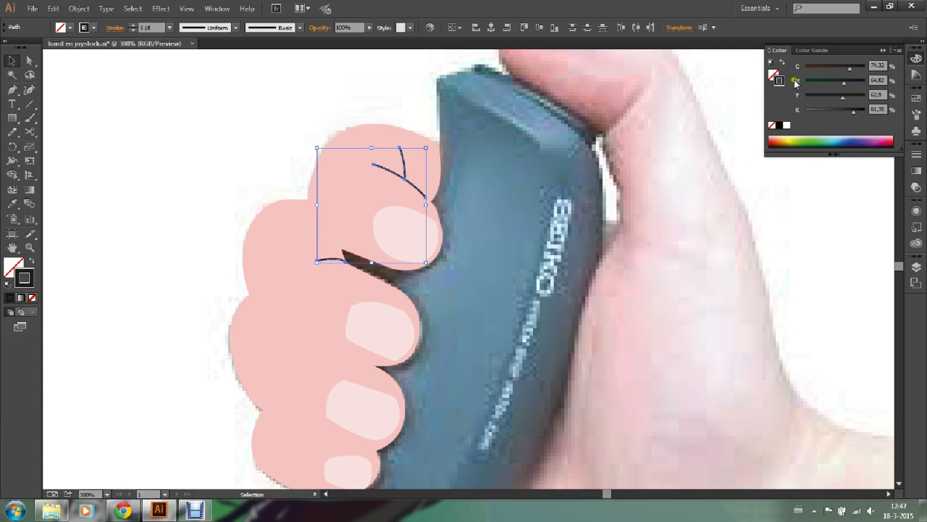
left_click(787, 125)
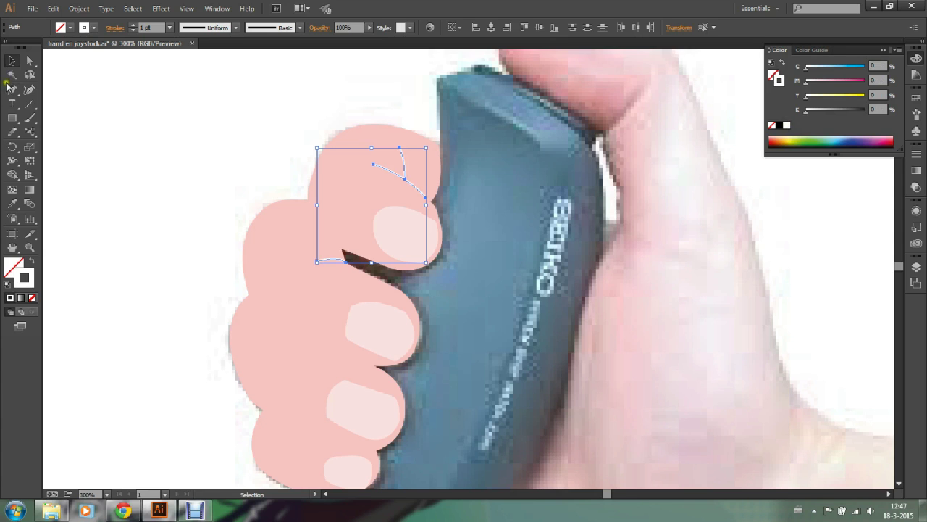
left_click(165, 108)
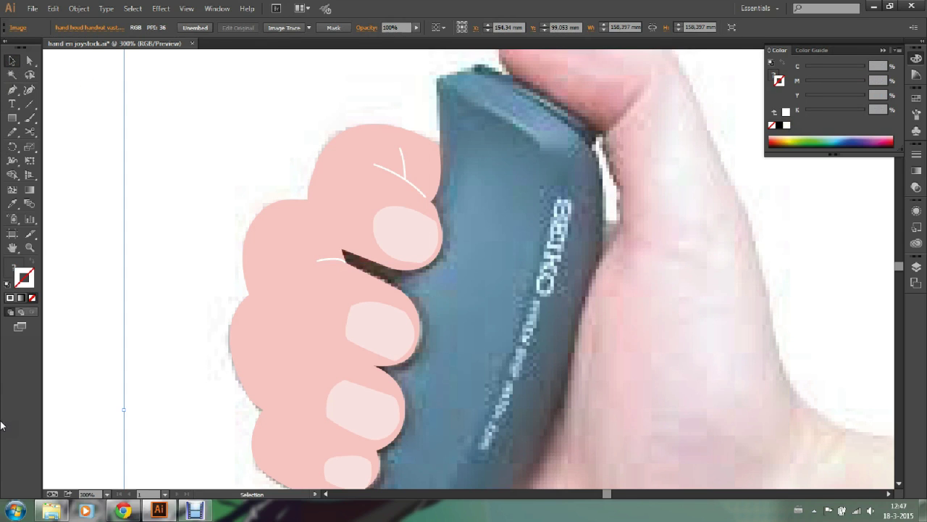
Zoom out to view the whole artboard, zoom back to 150% on the hand, and deselect the photo
left_click(29, 247)
left_click(379, 246, "alt")
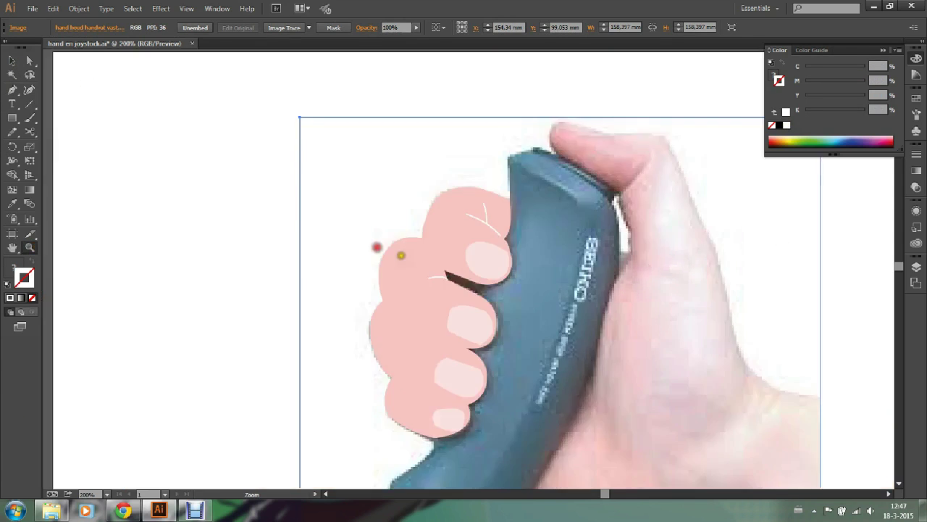
left_click(532, 308, "alt")
left_click(504, 394, "alt")
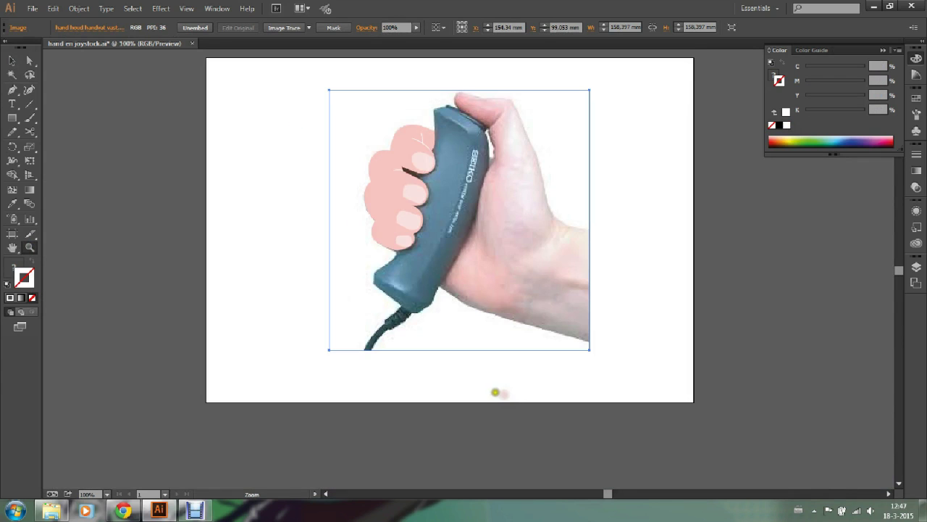
left_click(432, 203)
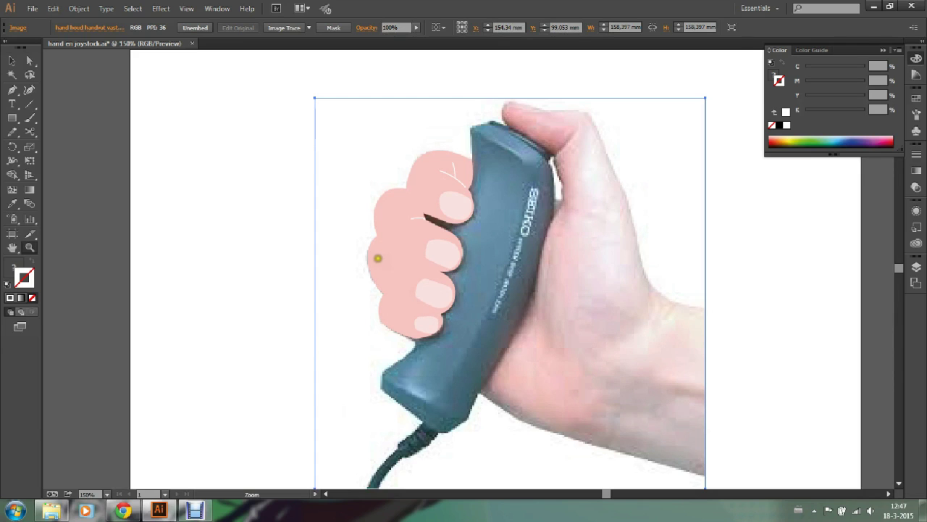
left_click(12, 61)
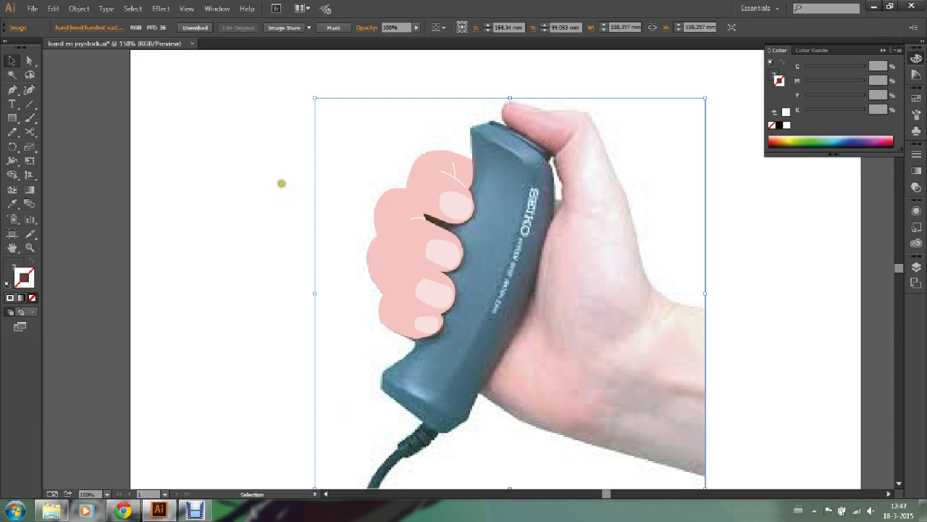
left_click(210, 59)
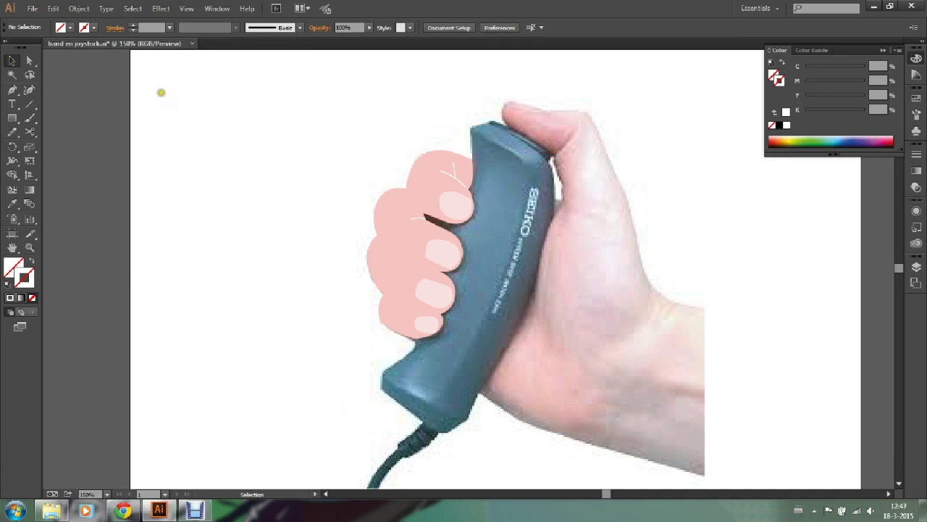
left_click(12, 90)
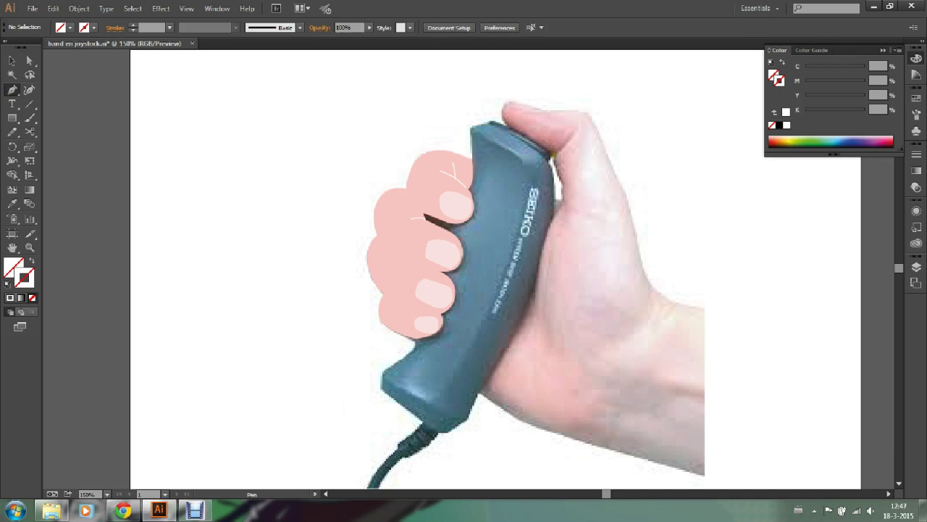
Start the pen path beside the thumb and curve it over the thumb tip
left_click(554, 154)
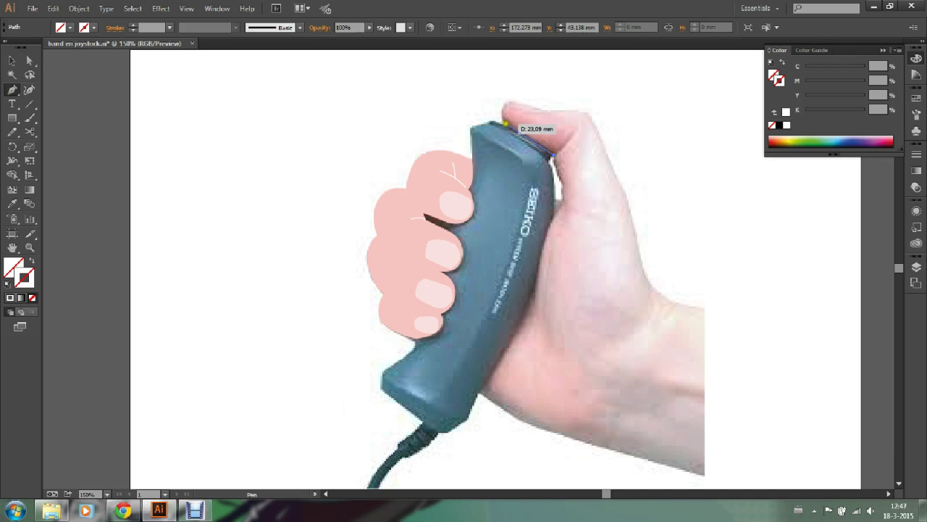
left_click(507, 126)
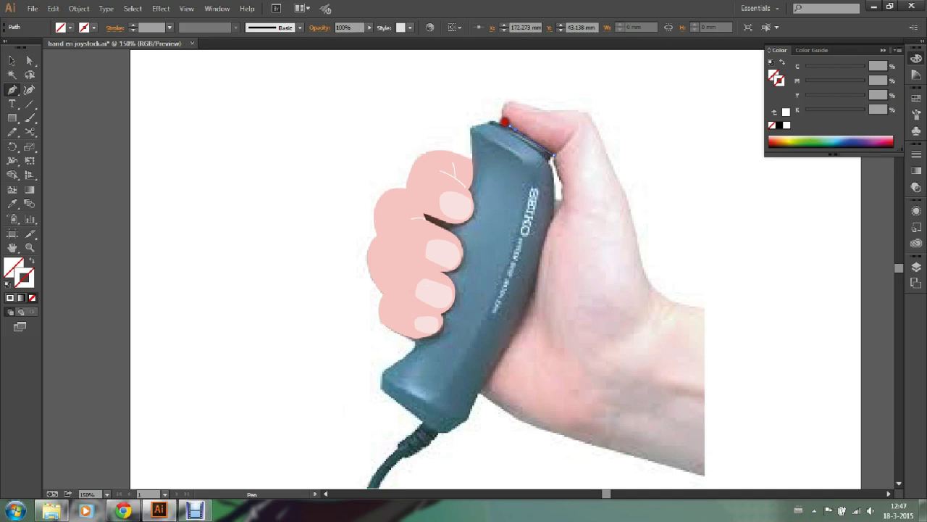
left_click(507, 123)
left_click_drag(507, 125, 527, 93)
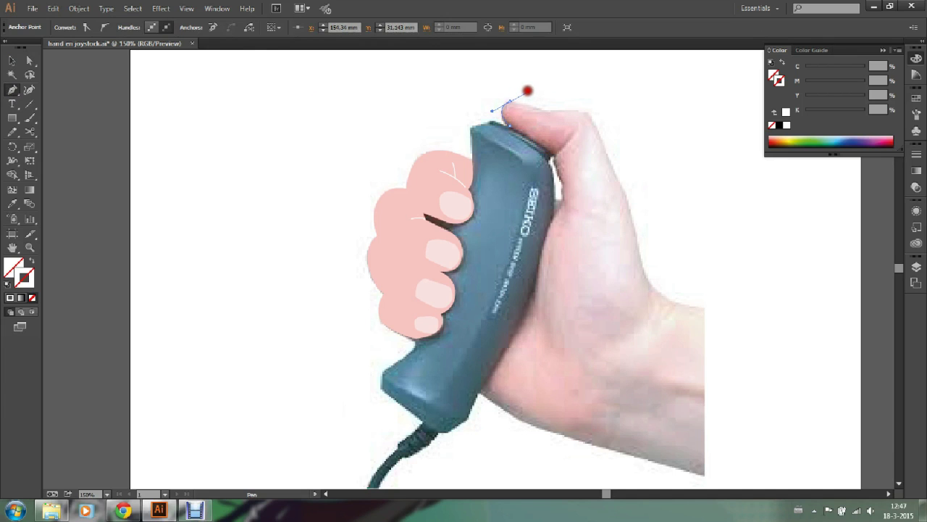
left_click_drag(510, 101, 589, 114)
left_click(585, 112)
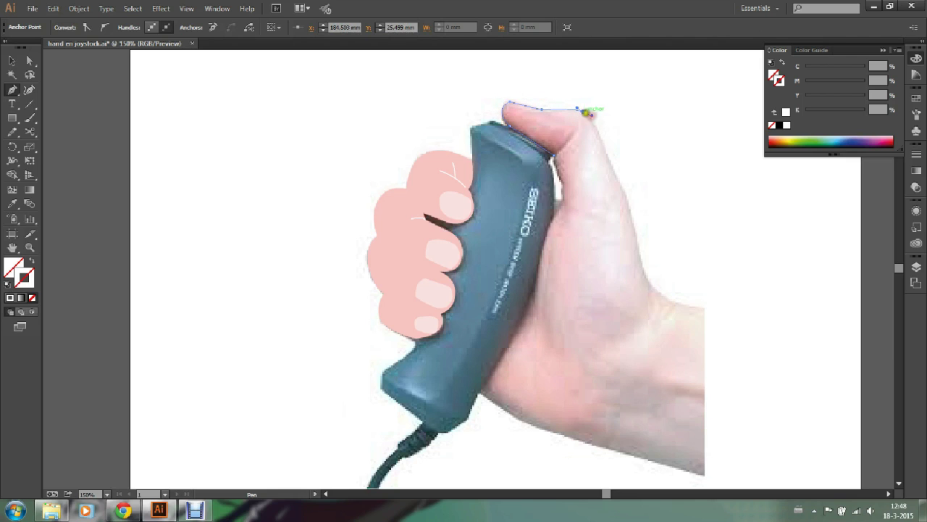
left_click_drag(608, 154, 619, 200)
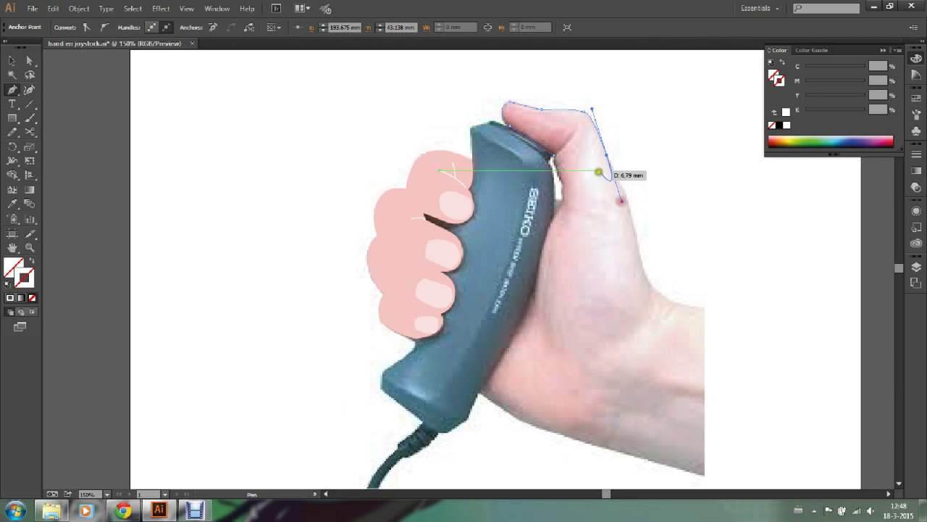
left_click(610, 157)
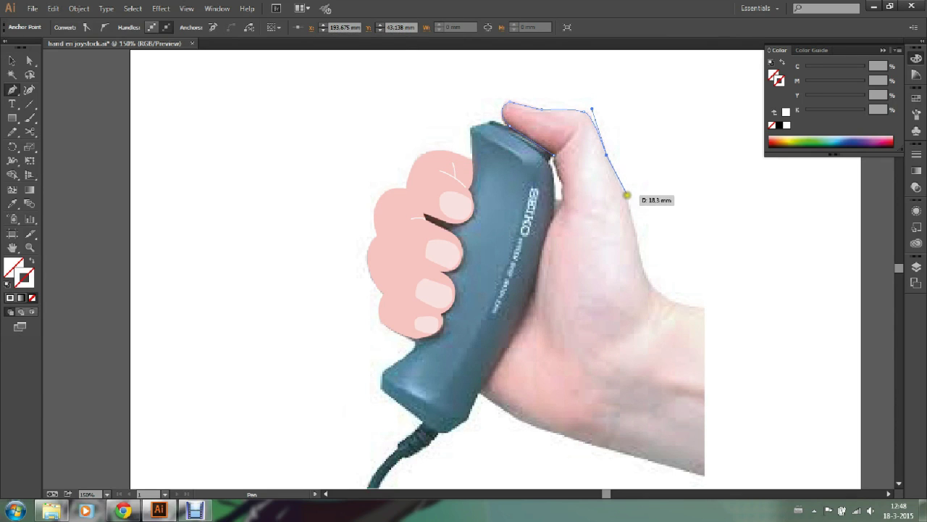
Continue the outline down the thumb's outer edge and hand to the wrist's right edge
left_click(626, 194)
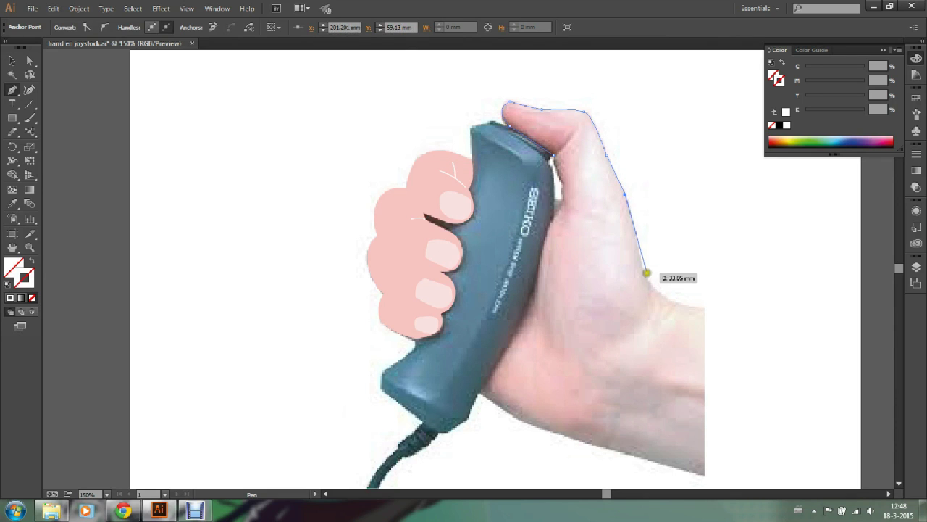
left_click_drag(641, 259, 647, 310)
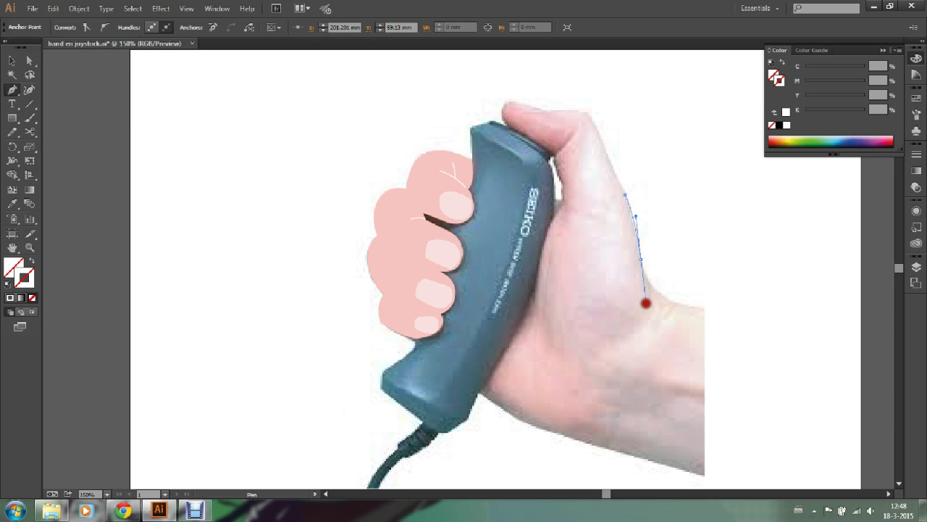
left_click(640, 259)
left_click_drag(679, 305, 714, 310)
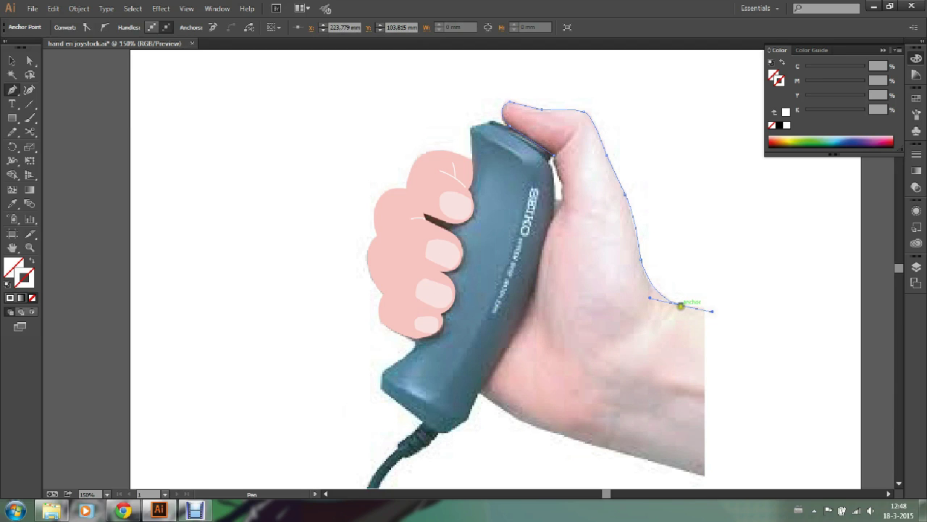
left_click(680, 305)
left_click(705, 307)
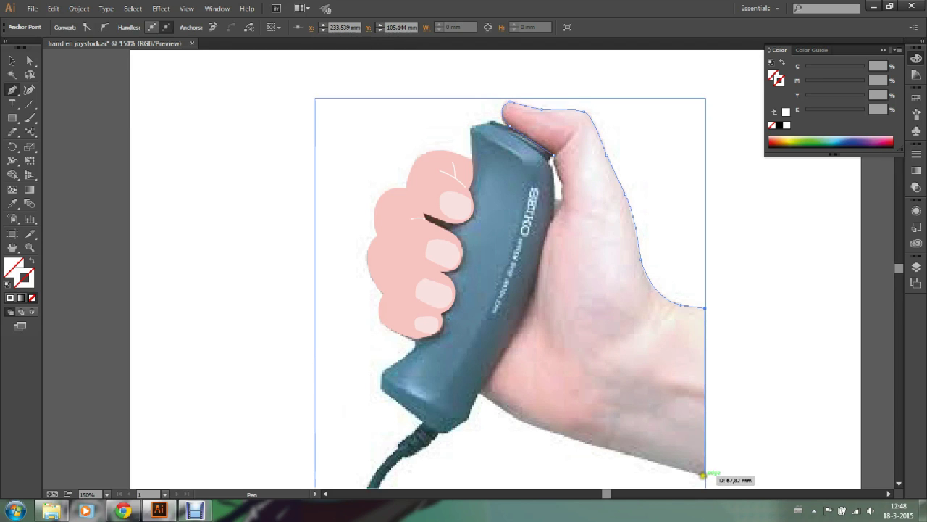
Trace along the bottom of the wrist back to where the grip meets the palm
left_click(705, 474)
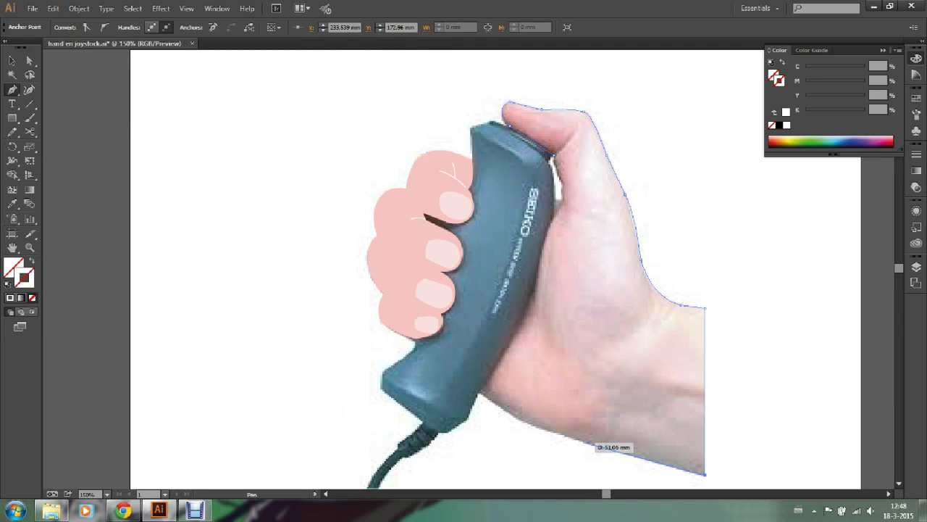
left_click(581, 442)
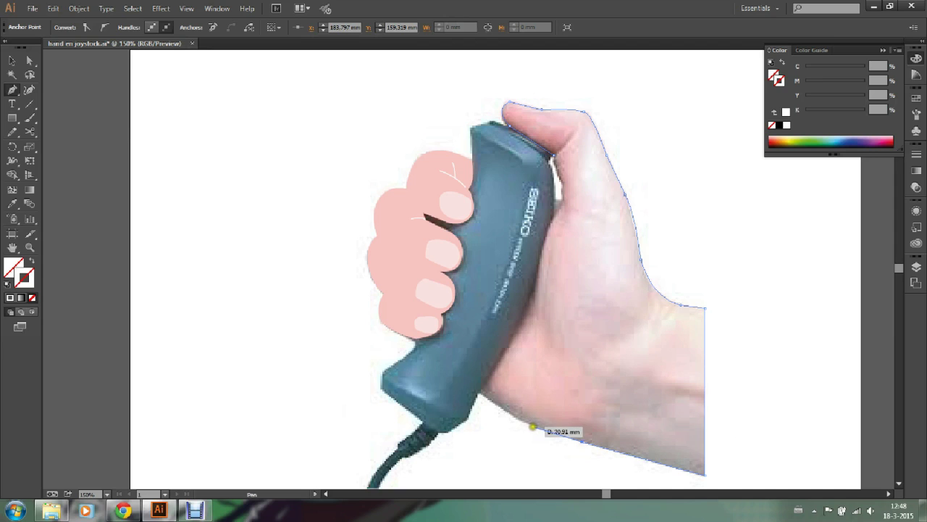
left_click(523, 428)
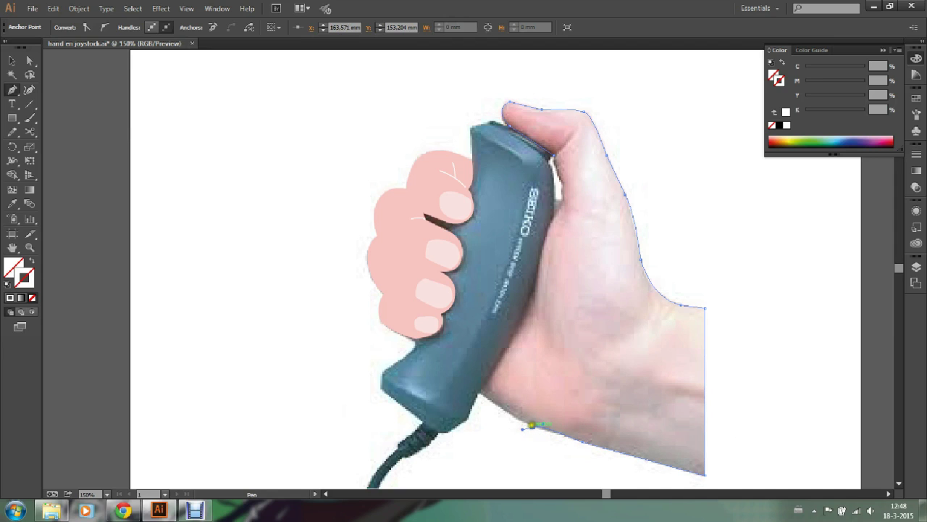
left_click(478, 393)
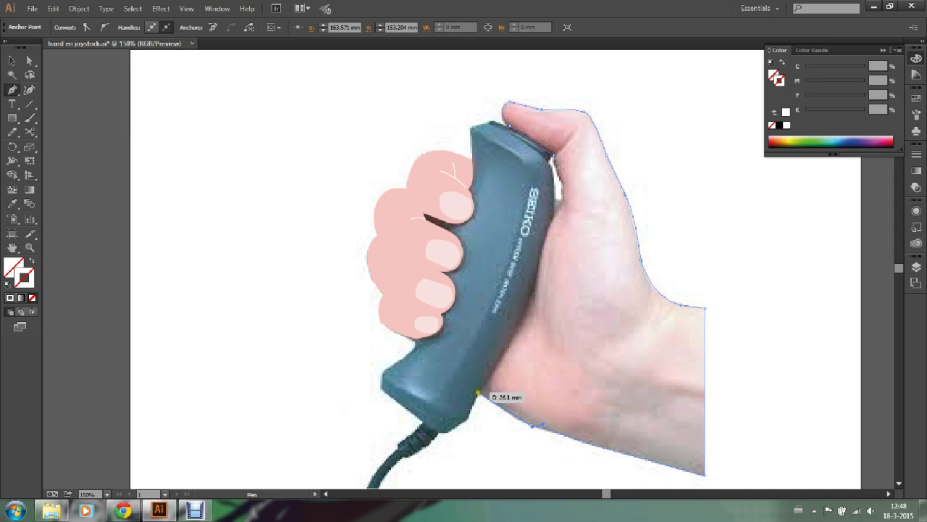
left_click(479, 387)
Curve the hand outline up the joystick's right edge to the thumb tip and finish the path
mouse_move(475, 384)
left_mouse_down()
mouse_move(449, 370)
mouse_move(479, 317)
mouse_move(513, 171)
mouse_move(532, 239)
mouse_move(521, 231)
left_mouse_up()
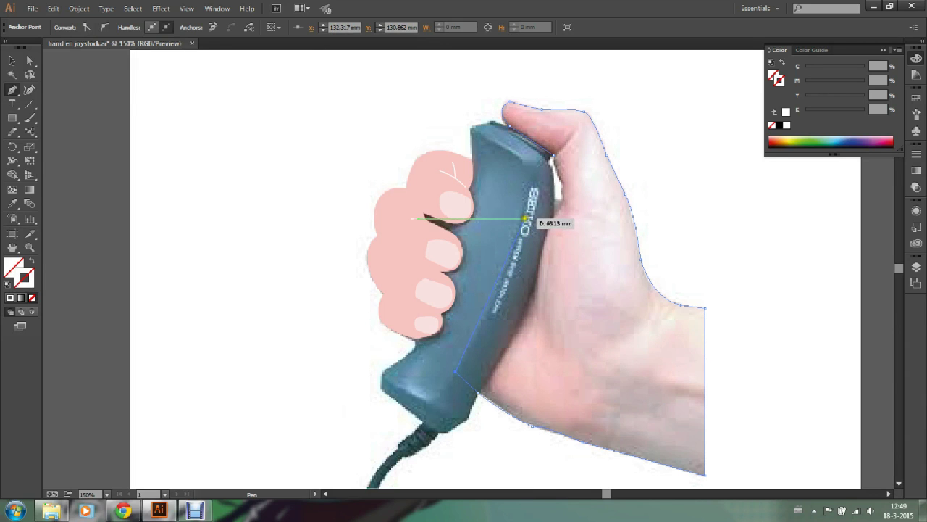
left_click(534, 219)
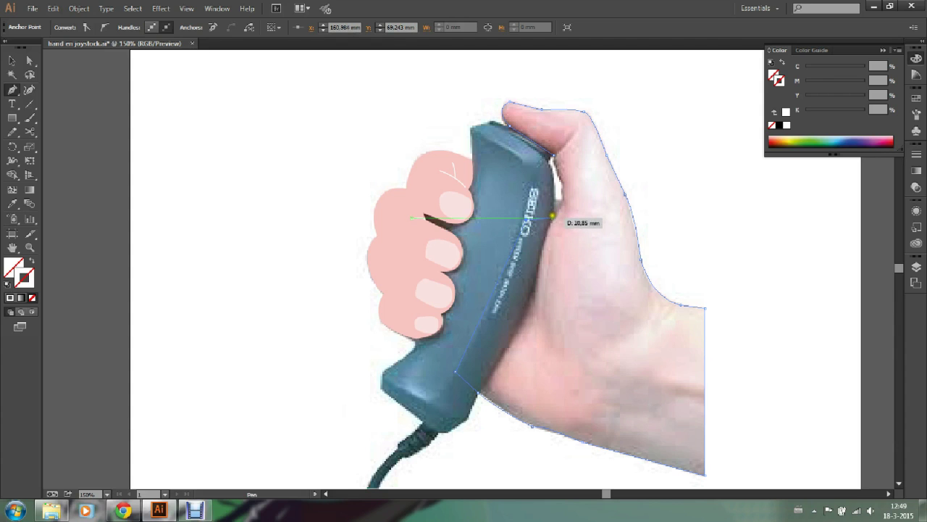
left_click(555, 218)
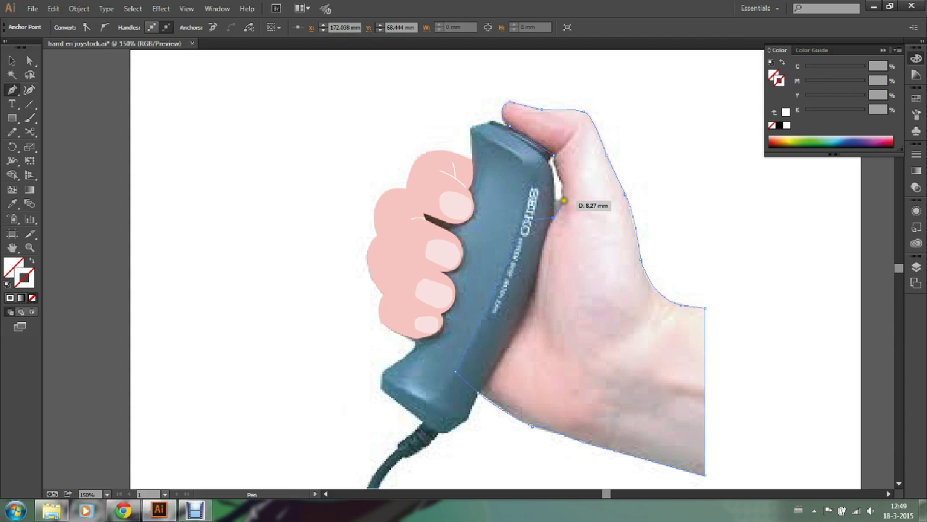
left_click_drag(561, 192, 562, 182)
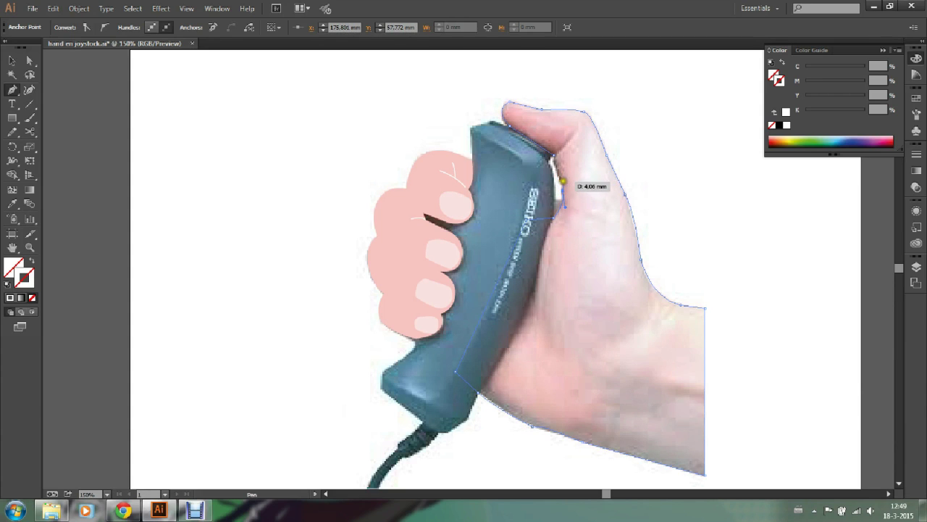
left_click(564, 178)
left_click_drag(554, 155, 554, 142)
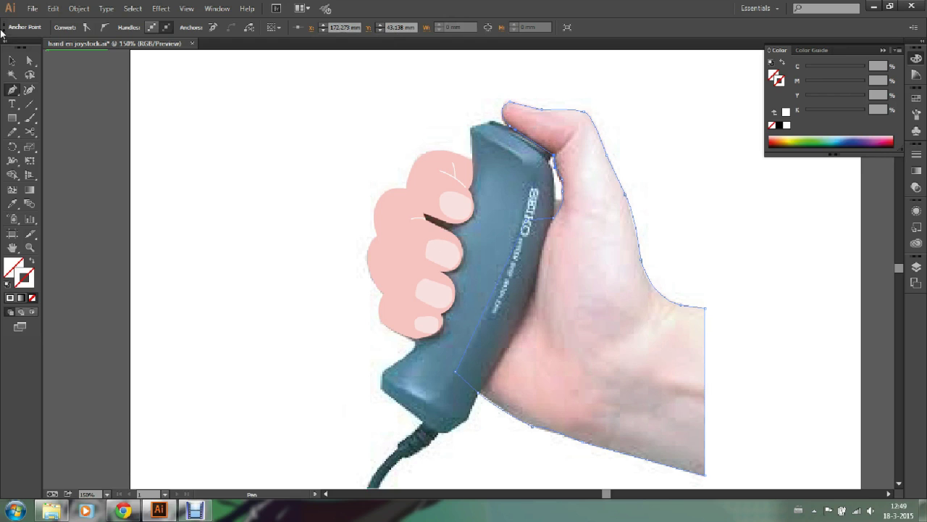
left_click(11, 60)
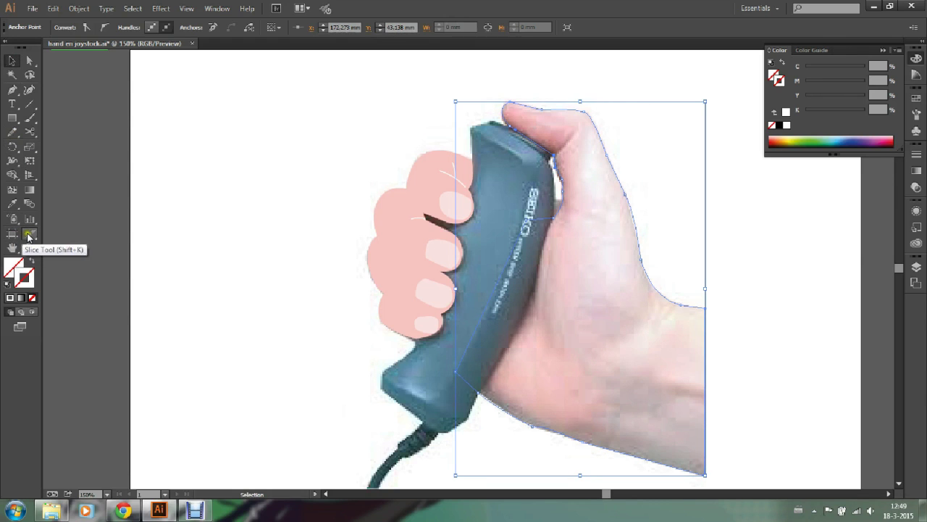
left_click(16, 206)
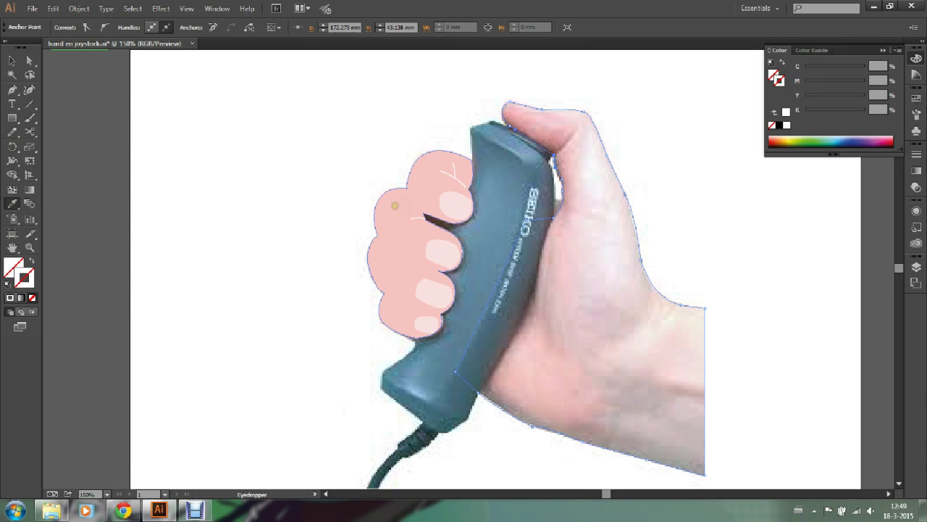
left_click(395, 206)
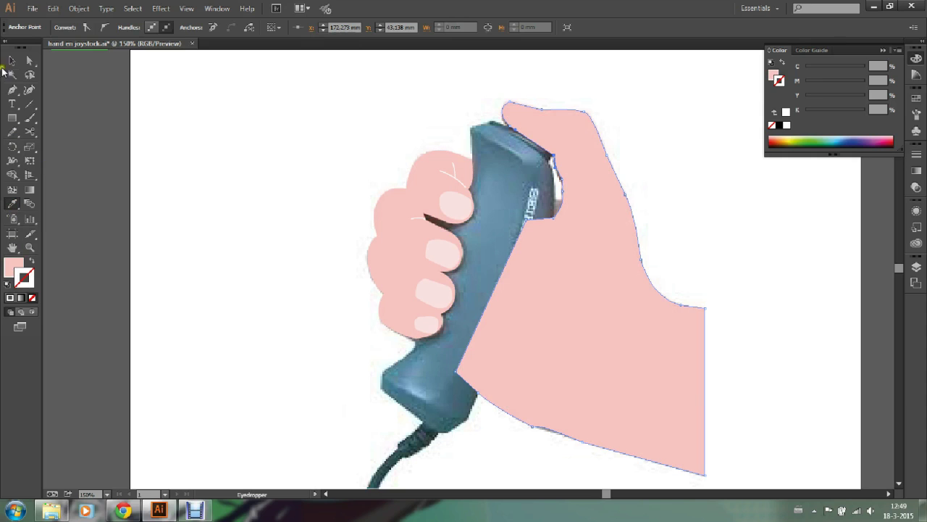
left_click(12, 61)
left_click(280, 98)
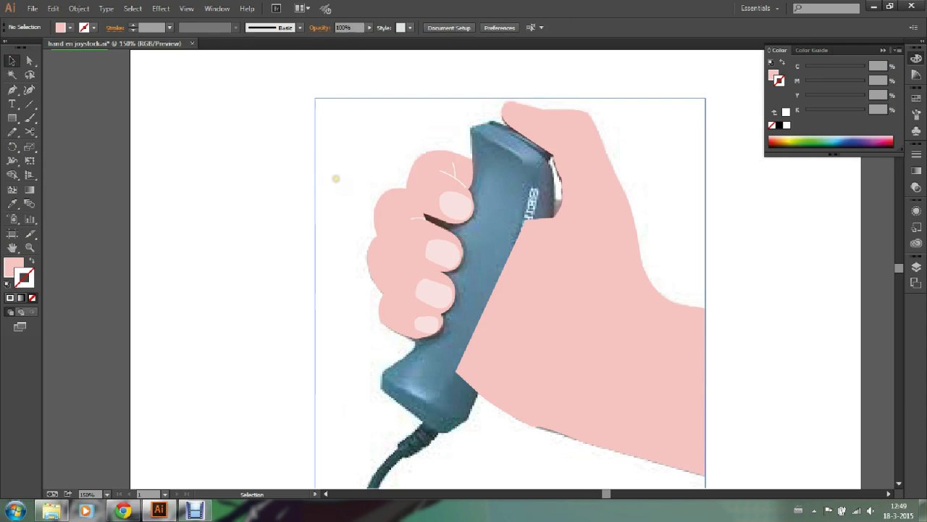
left_click(592, 265)
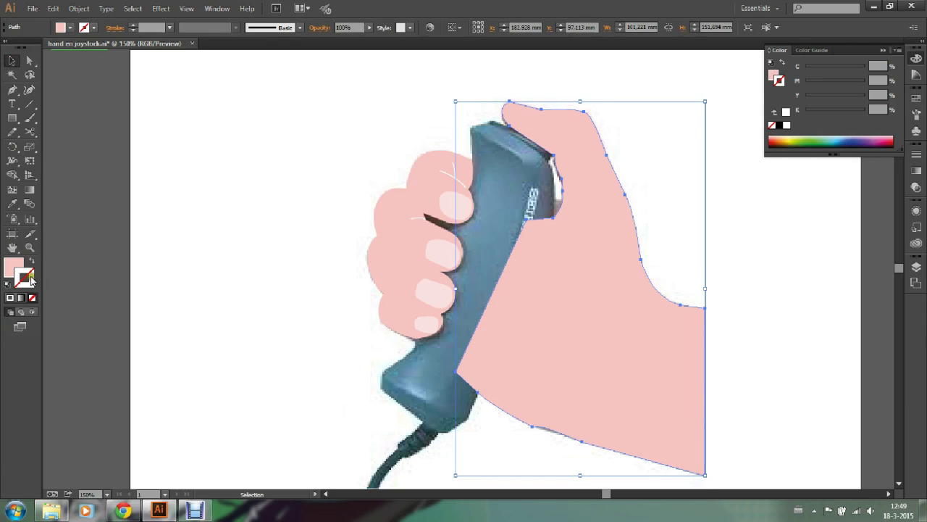
left_click(13, 261)
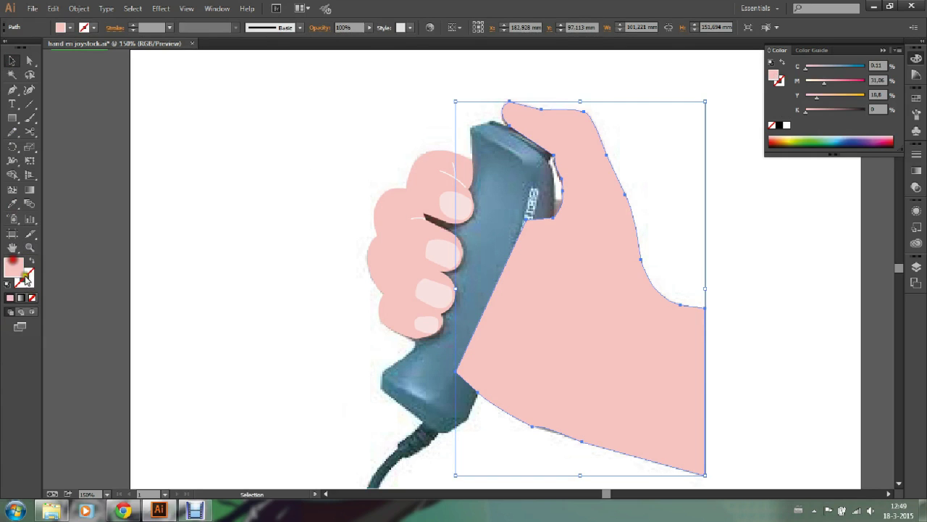
left_click(32, 297)
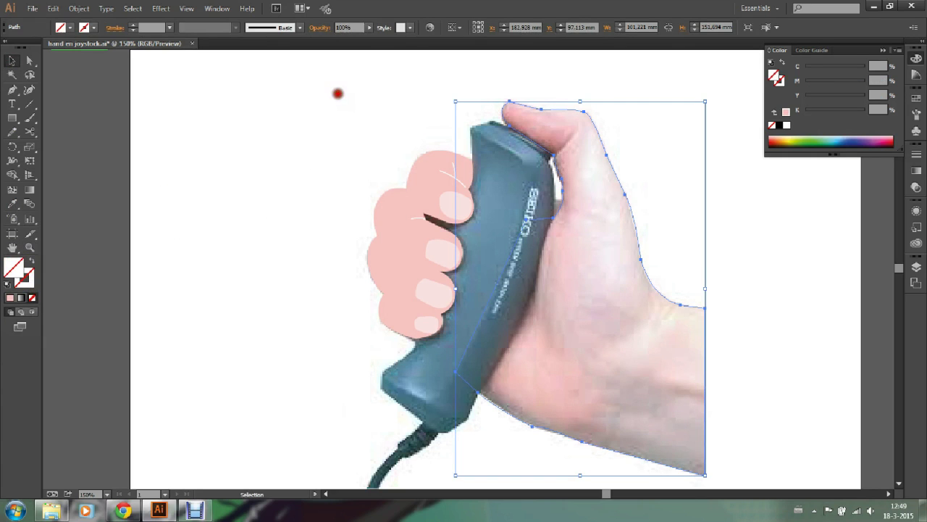
left_click(338, 94)
left_click(29, 247)
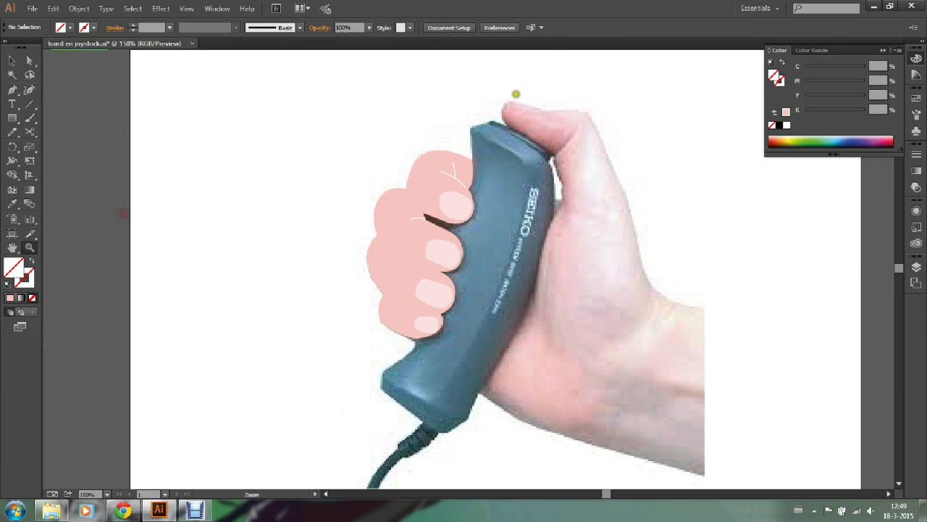
left_click(518, 95)
Zoom to 300% and draw a closed curved nail shape on the thumb tip with the Pen tool
left_click(469, 294)
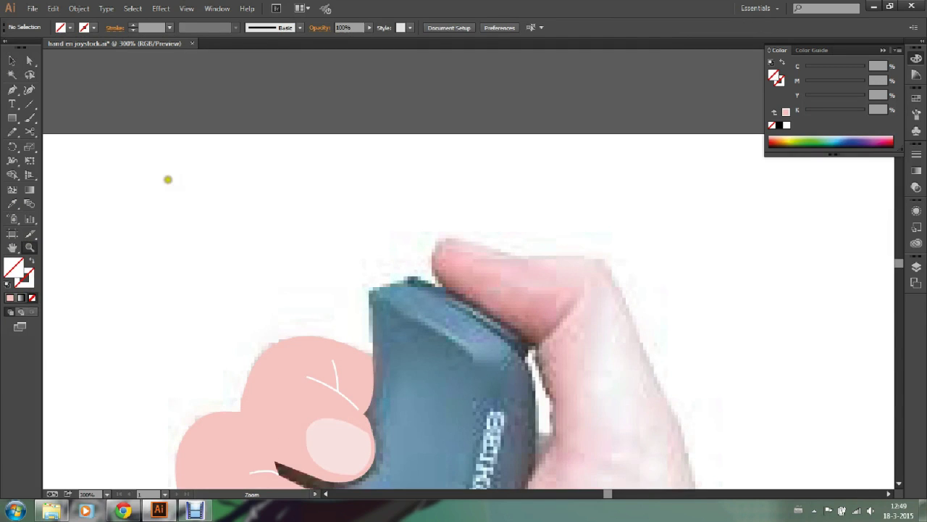
left_click(12, 89)
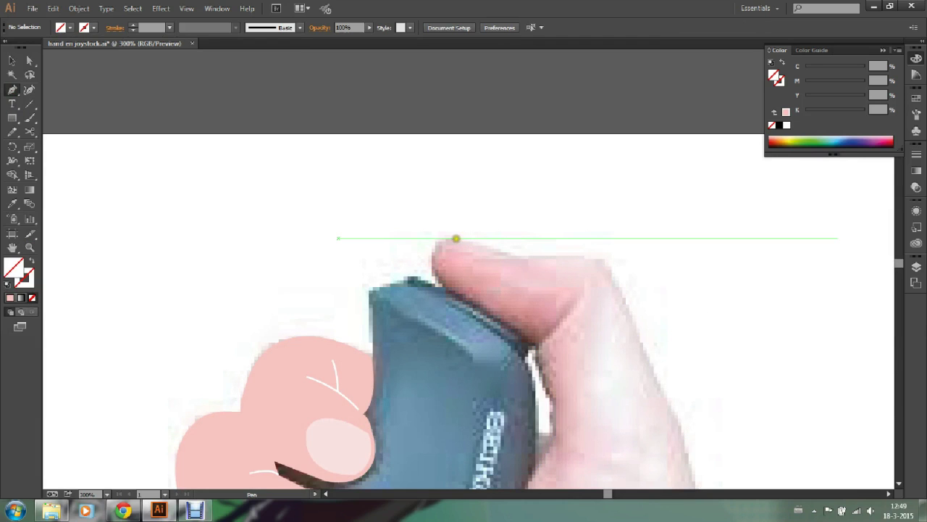
mouse_move(455, 238)
left_mouse_down()
mouse_move(441, 243)
mouse_move(450, 250)
left_mouse_up()
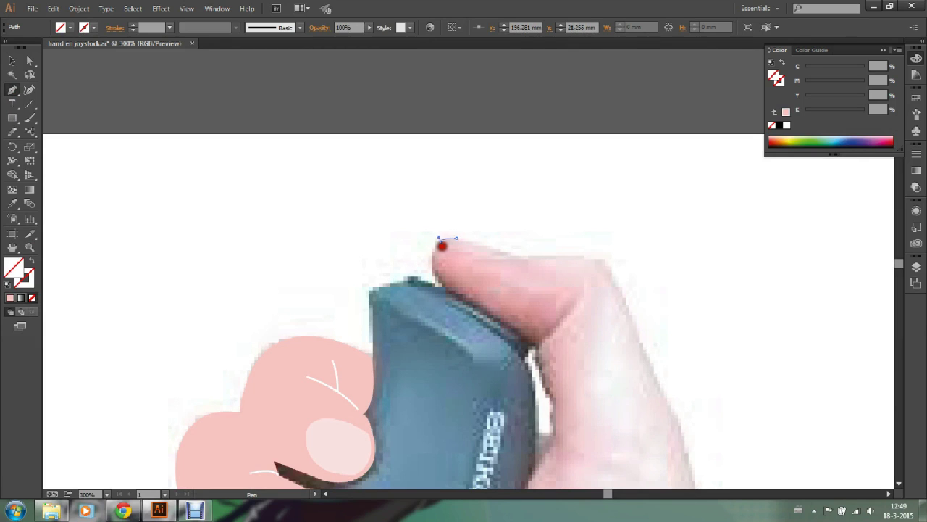
left_click(442, 241)
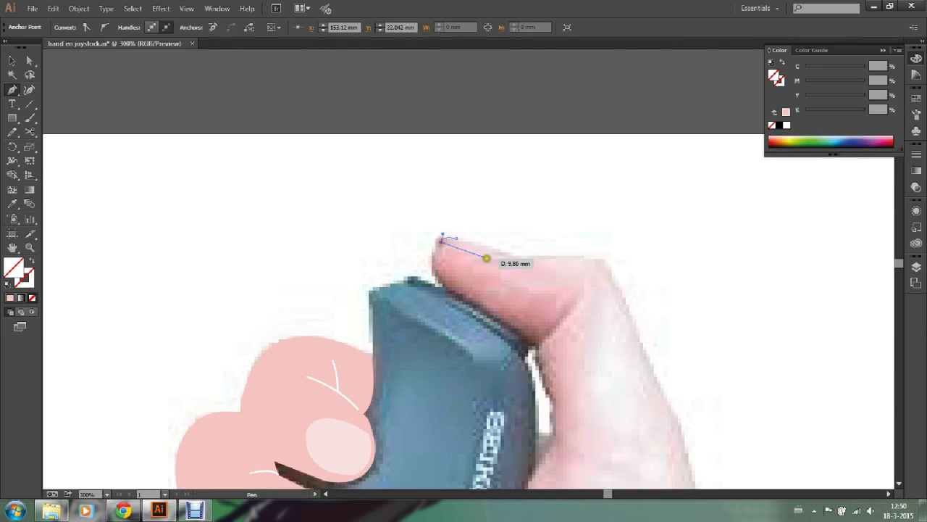
left_click_drag(482, 255, 522, 264)
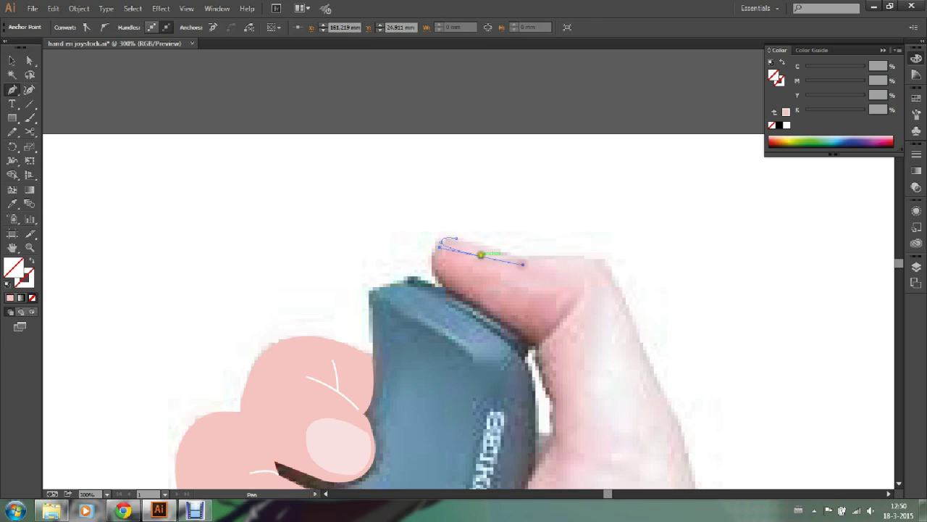
left_click_drag(522, 264, 517, 253)
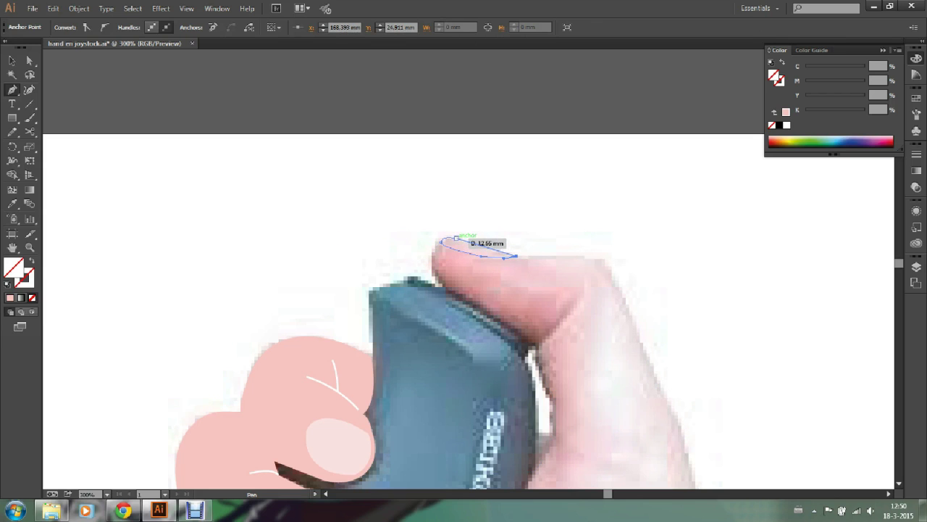
left_click_drag(457, 237, 422, 238)
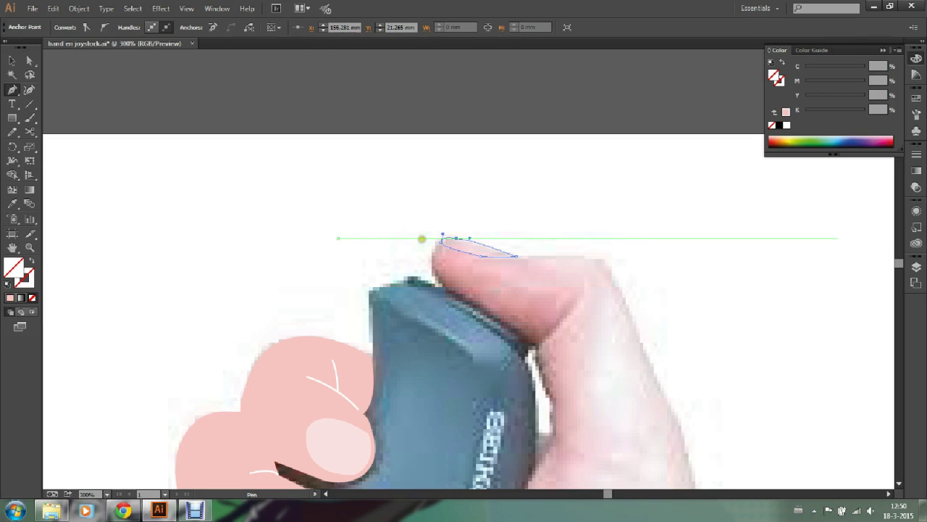
left_click(11, 60)
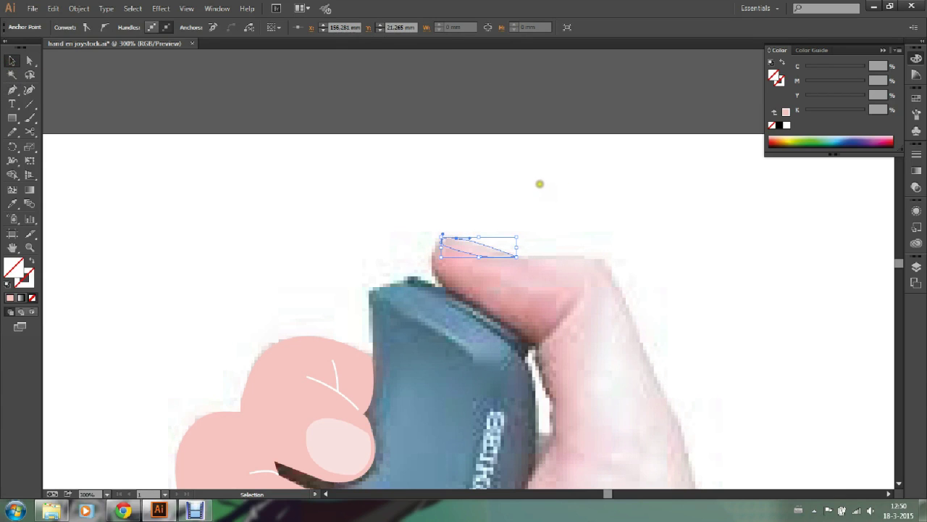
Fill the thumbnail with the fingernails' light pink using the Eyedropper
left_click(539, 182)
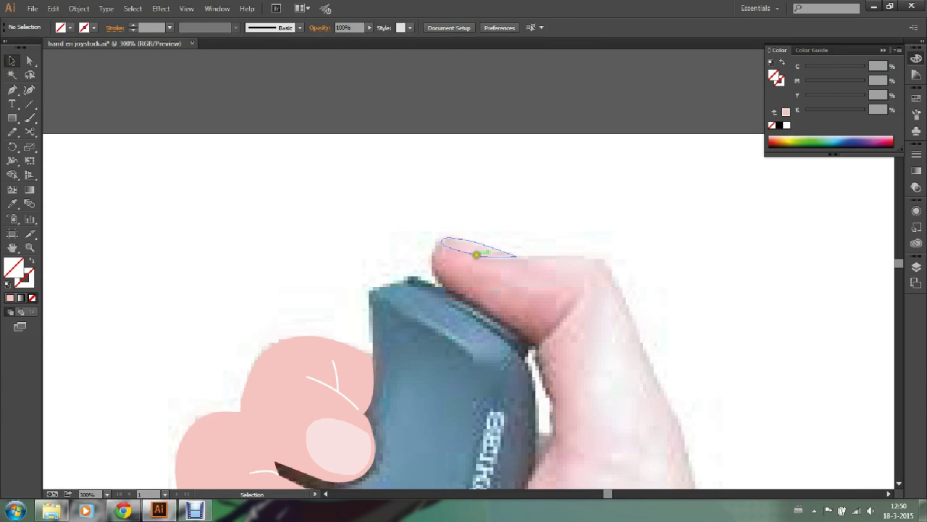
left_click(467, 251)
left_click(11, 204)
left_click(345, 446)
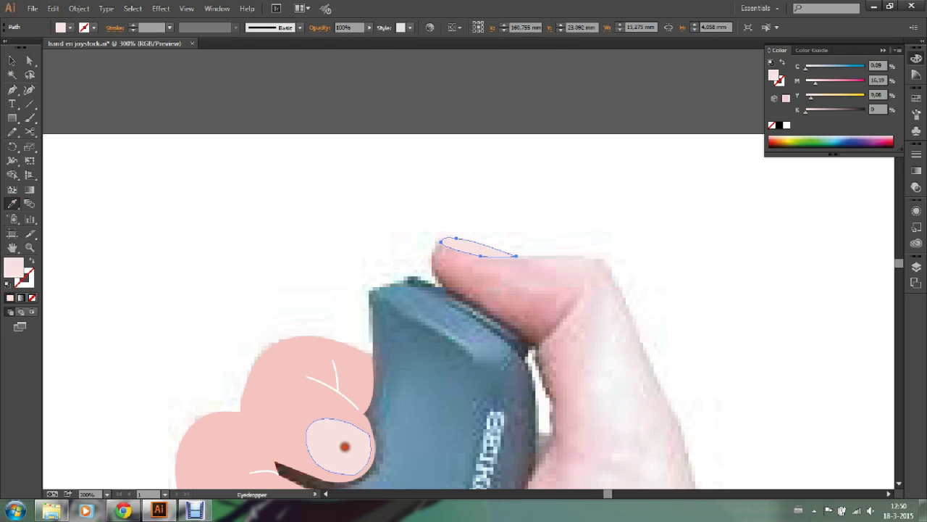
left_click(12, 60)
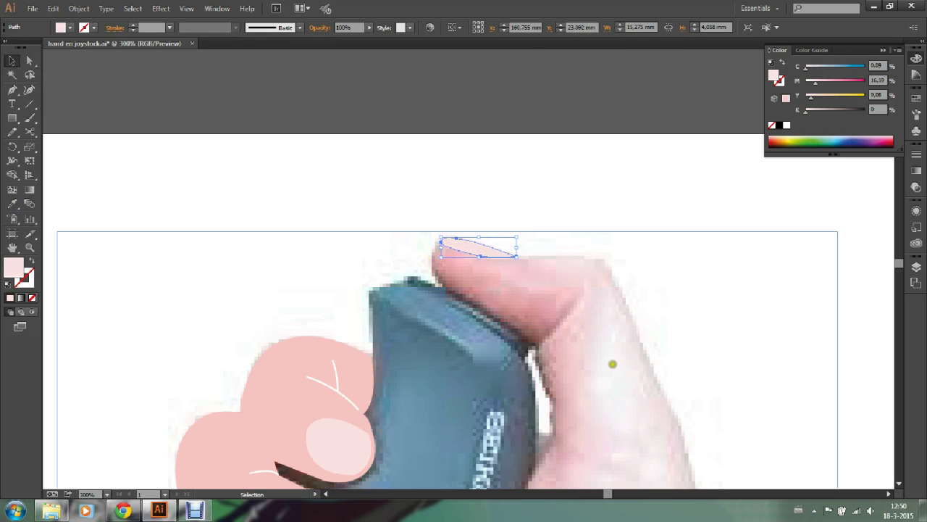
Zoom out to 150% so the whole hand is in view
left_click_drag(611, 387, 560, 177)
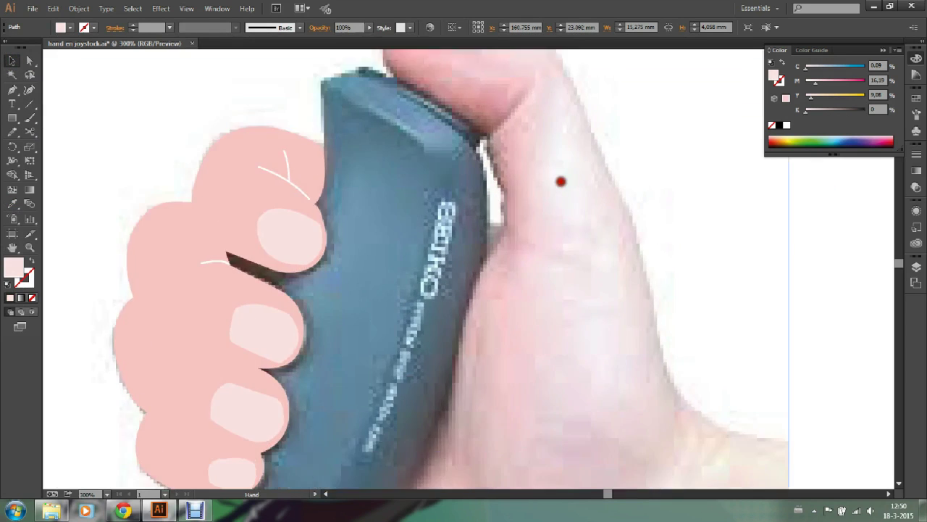
left_click(30, 247)
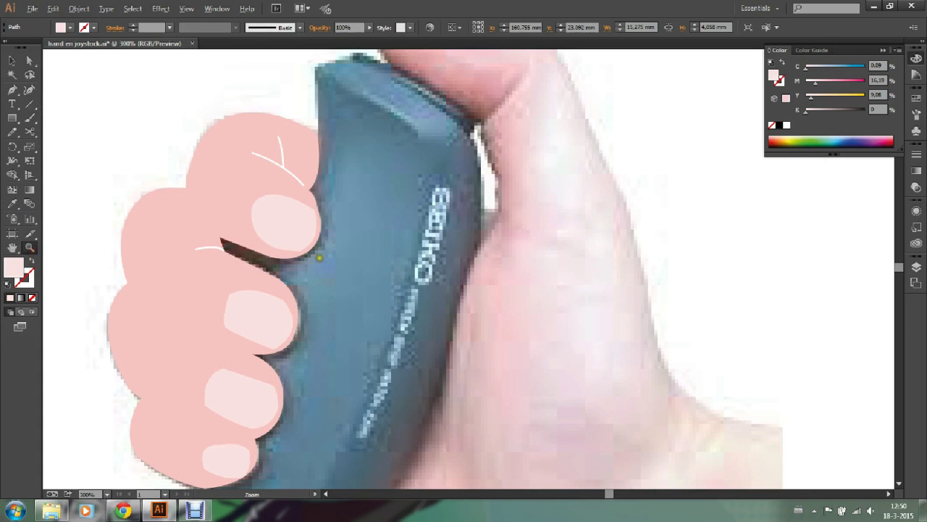
left_click(320, 257, "alt")
left_click(548, 362, "alt")
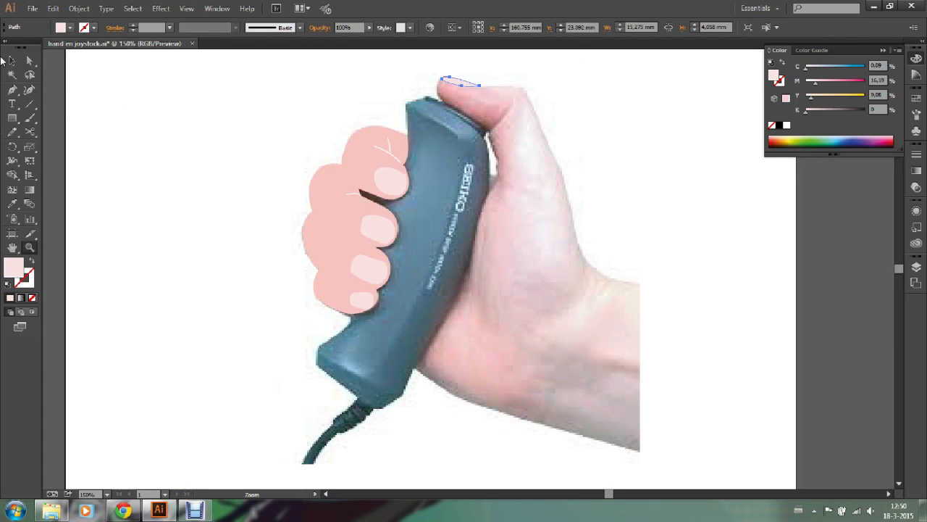
left_click(12, 60)
left_click(153, 142)
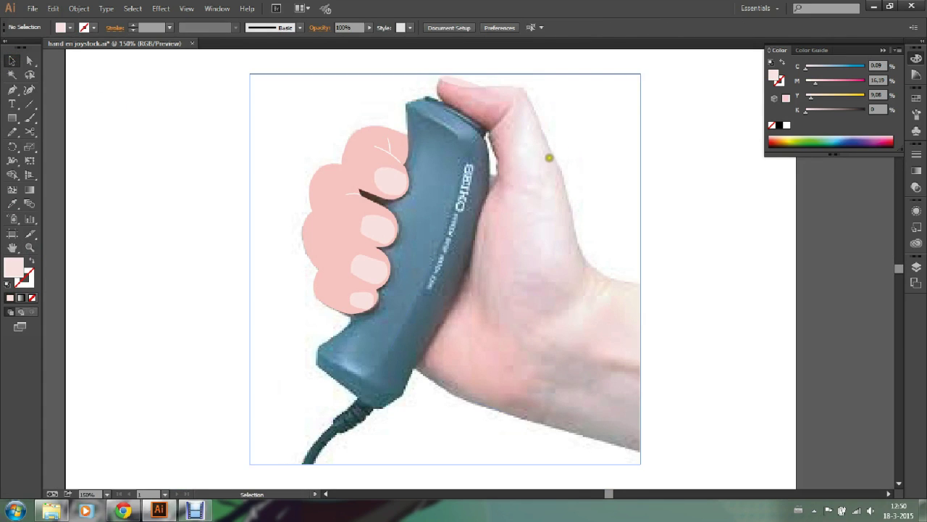
Bring the thumbnail shape to the front with Arrange > Bring to Front, then deselect
left_click(556, 161)
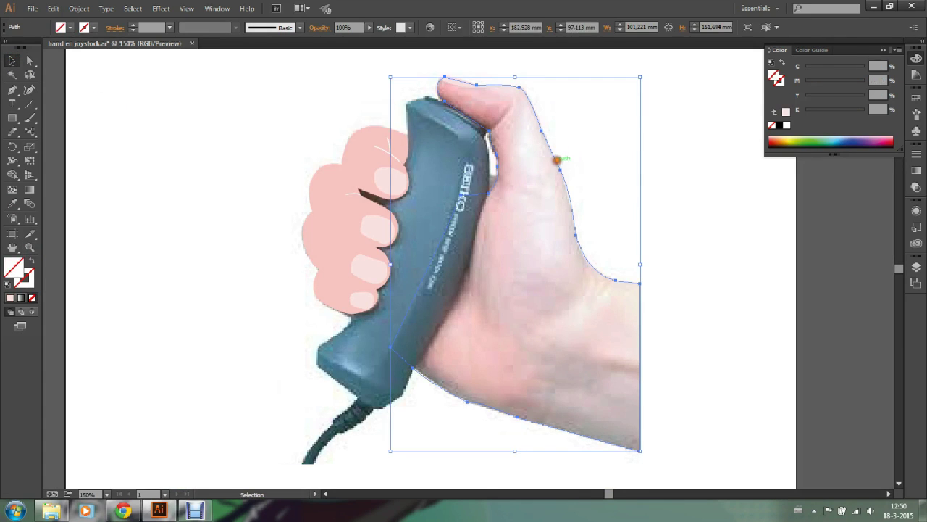
left_click(714, 128)
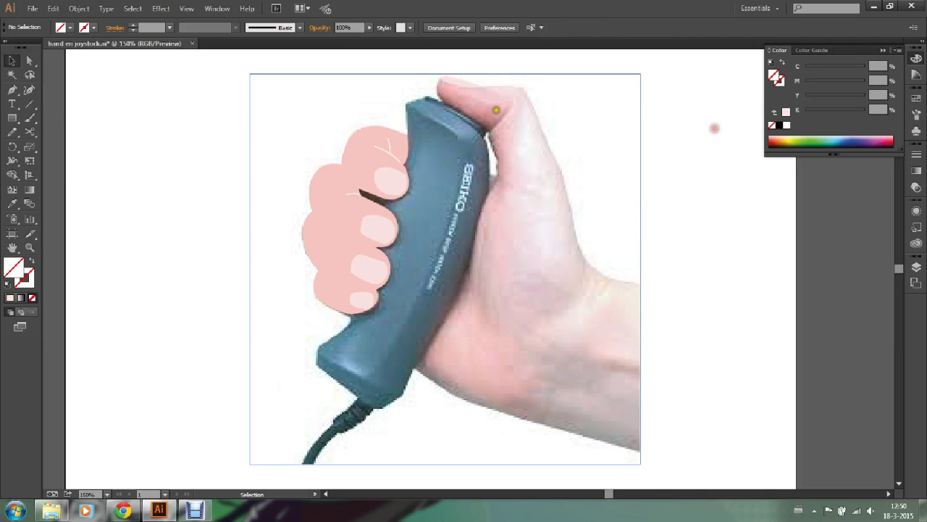
left_click(454, 81)
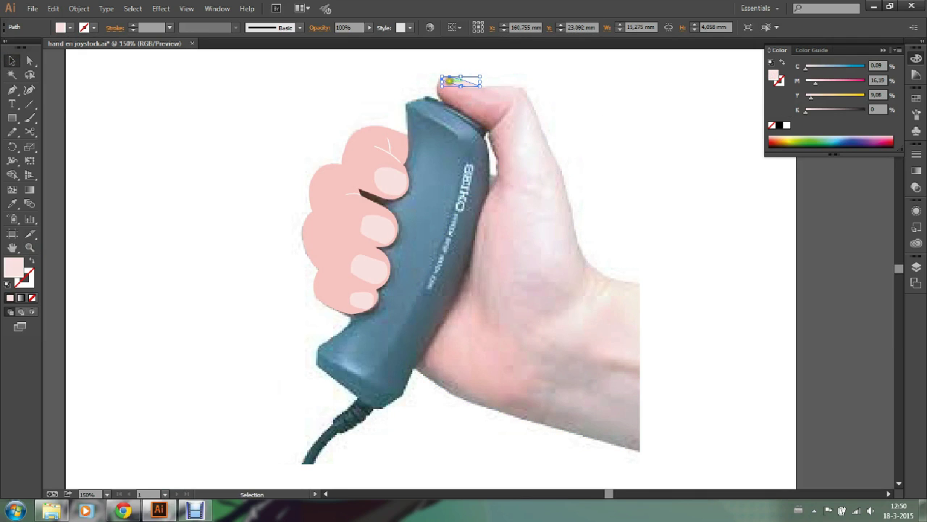
right_click(449, 81)
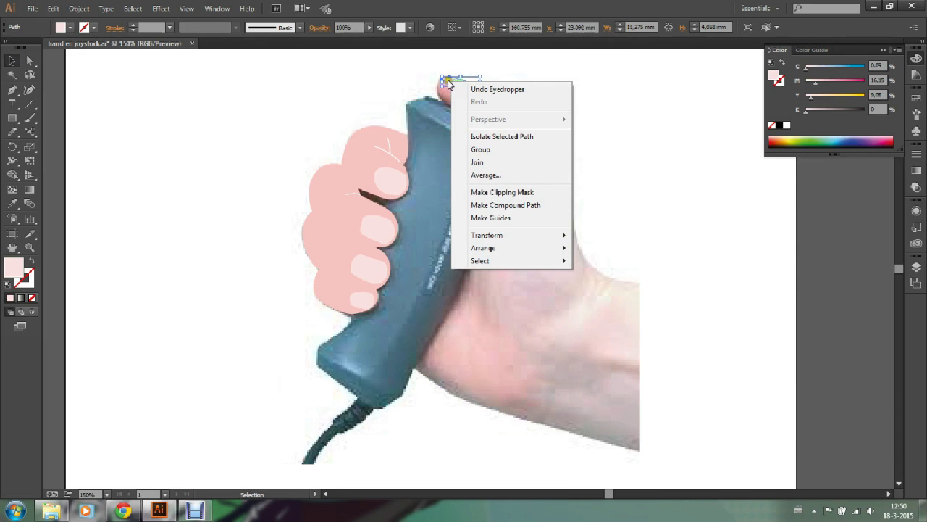
mouse_move(484, 248)
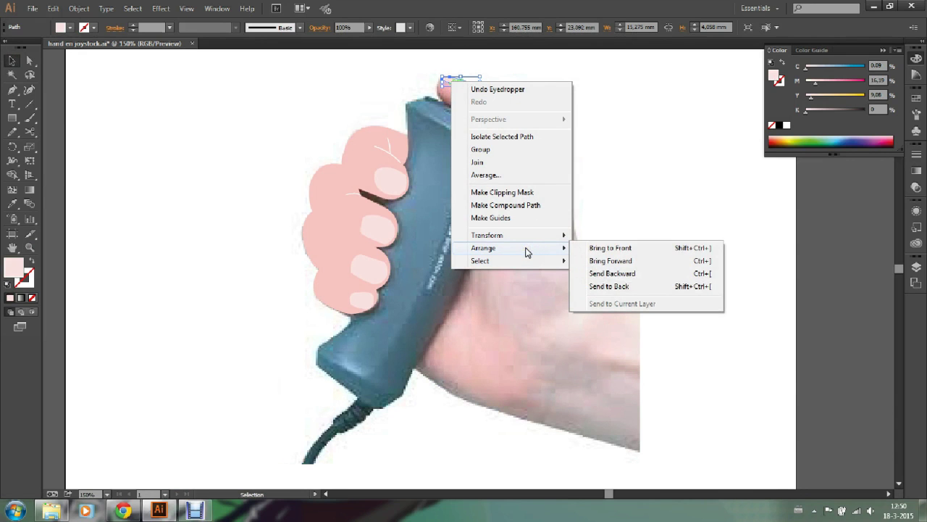
left_click(630, 250)
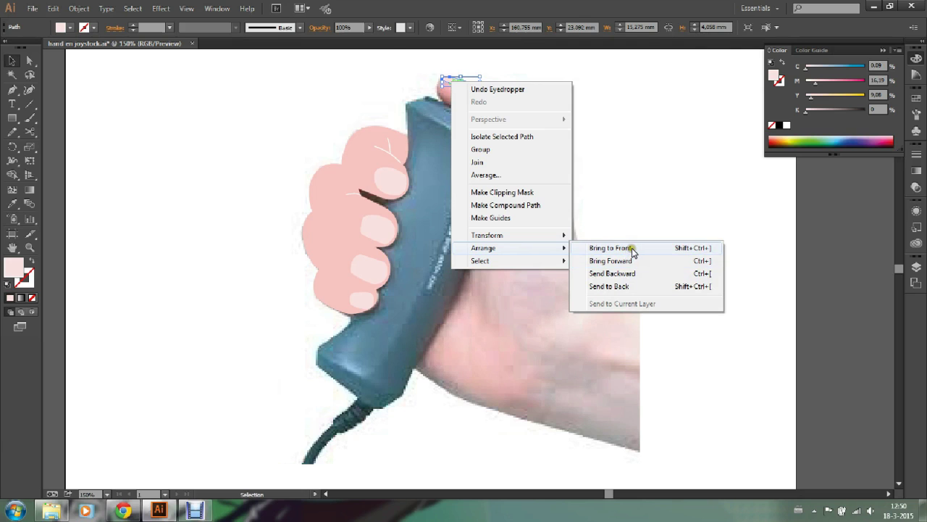
left_click(668, 131)
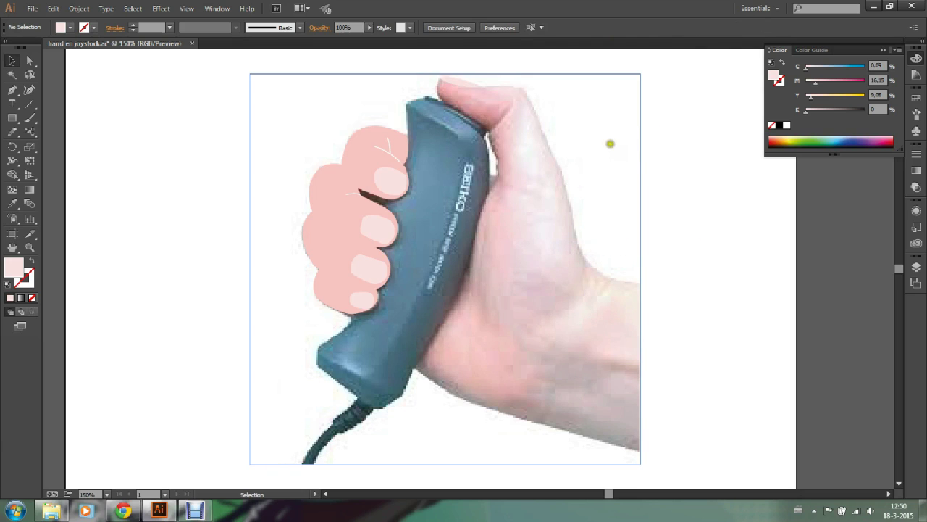
Eyedropper the fingers' pink skin colour onto the thumb-and-palm shape, then deselect
left_click(568, 204)
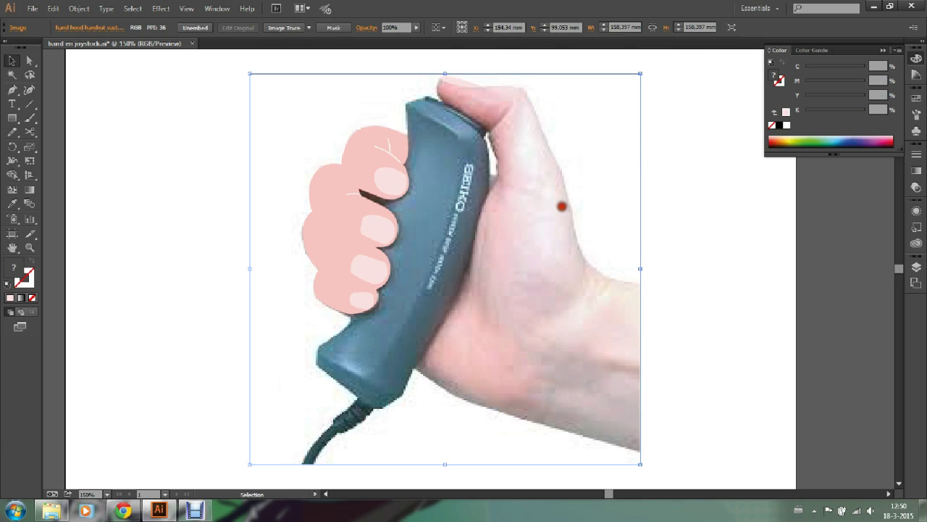
left_click(614, 283)
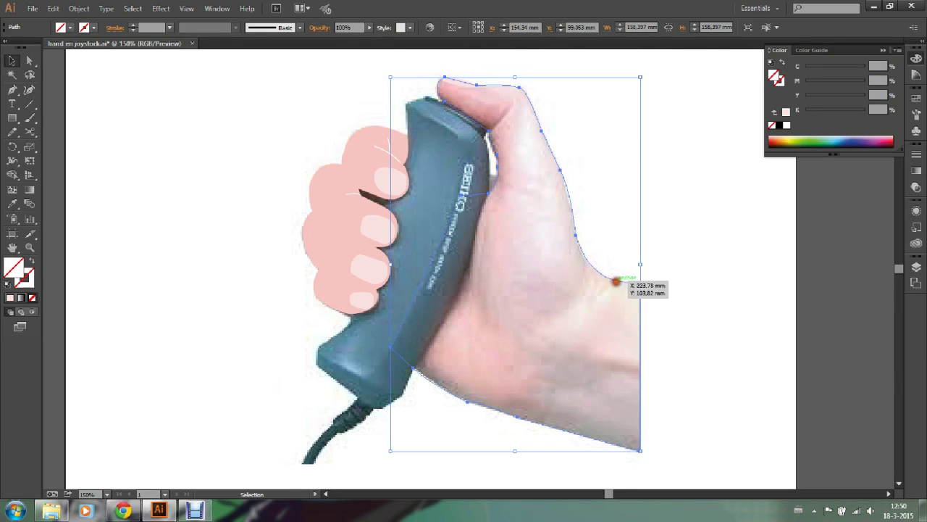
left_click(11, 204)
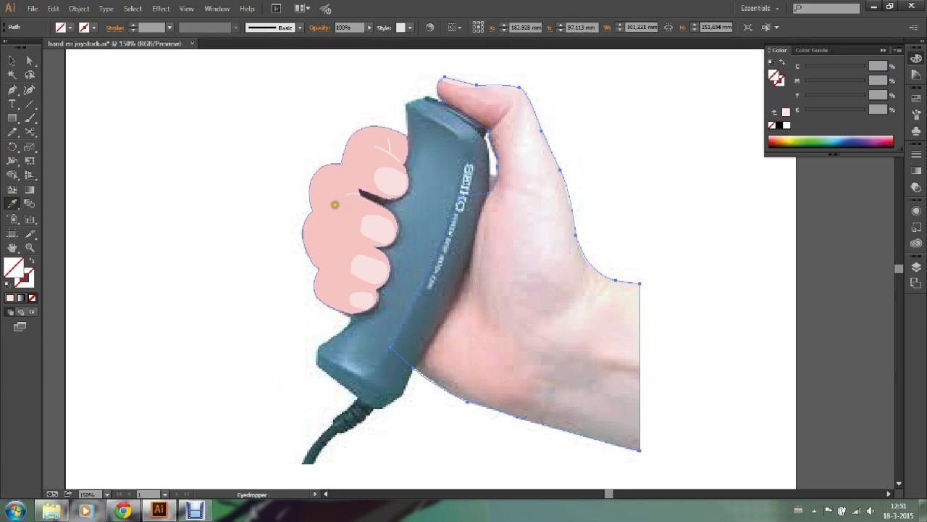
left_click(332, 204)
left_click(12, 61)
left_click(207, 99)
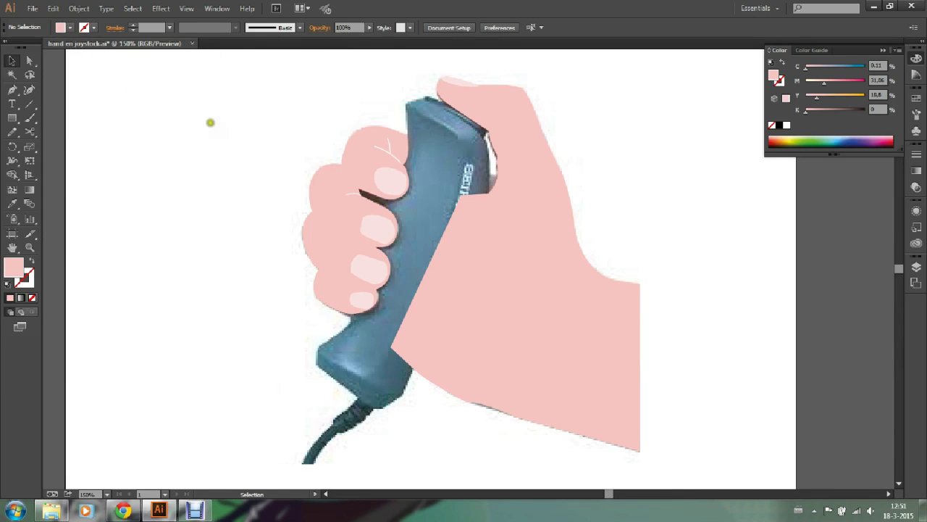
Zoom out to 66.67% and recentre the view on the artboard
left_click(30, 247)
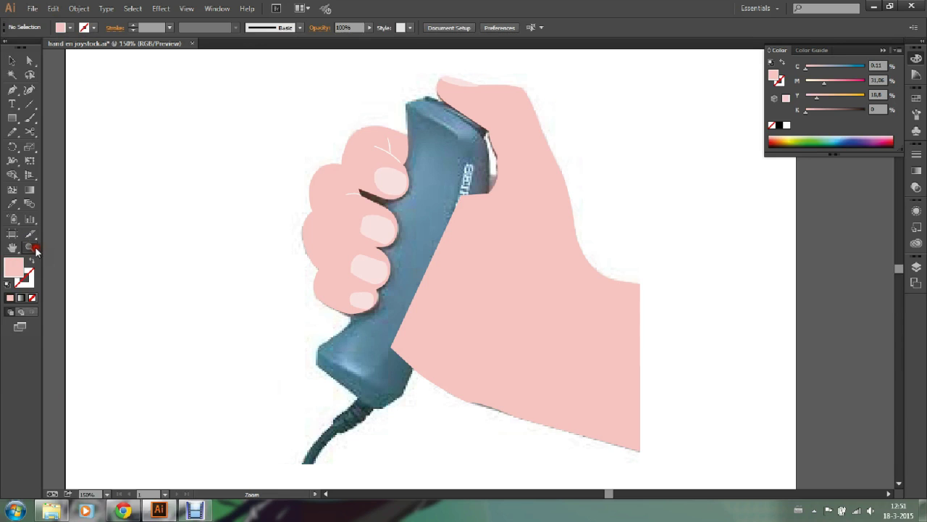
left_click(381, 209, "alt")
left_click(524, 284, "alt")
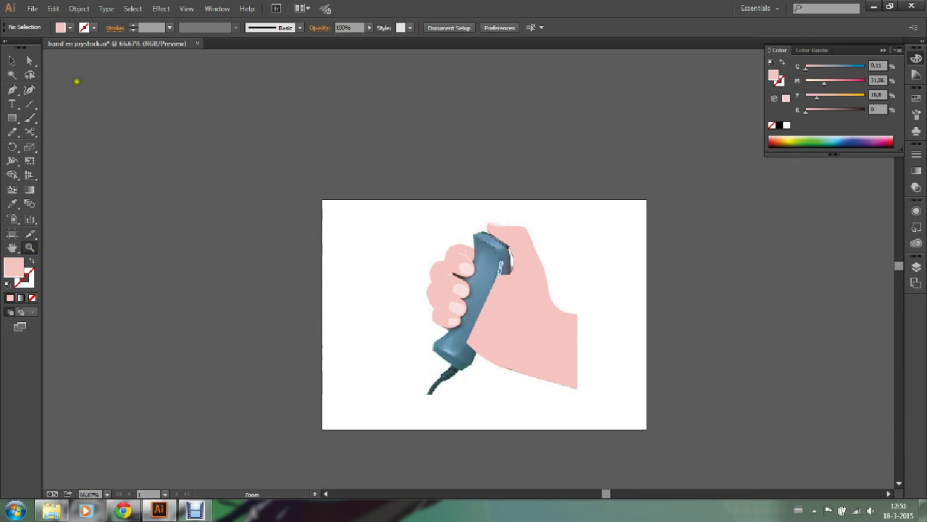
left_click(12, 60)
left_click_drag(364, 307, 252, 230)
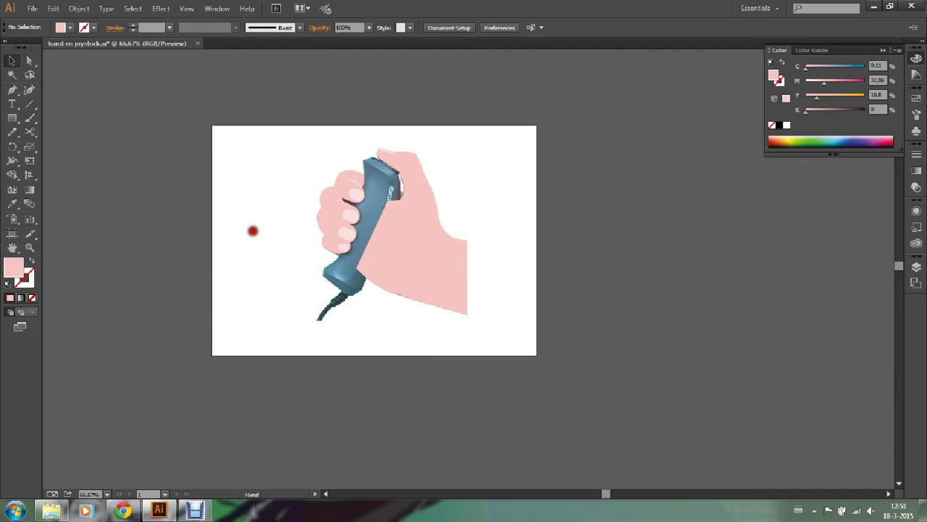
Place the 'joystick vrij' PSD onto the artboard via File > Place
left_click(32, 9)
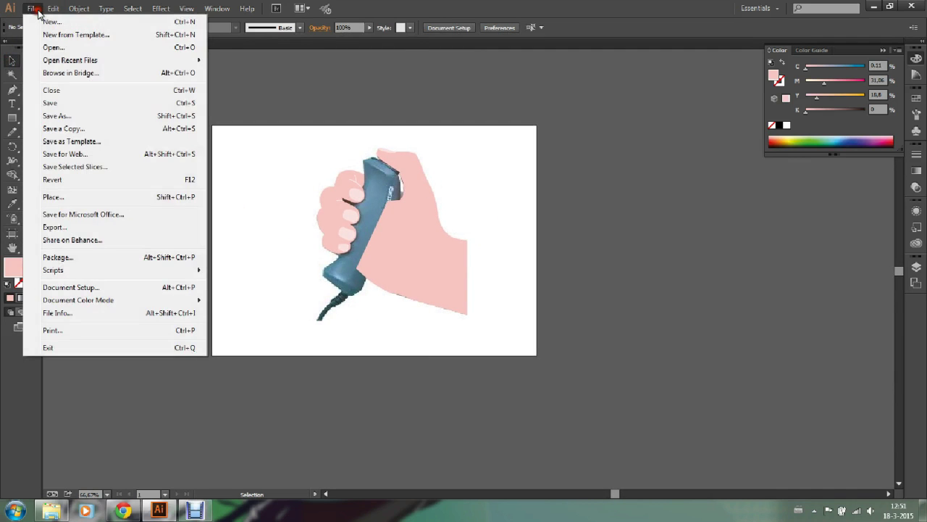
left_click(68, 198)
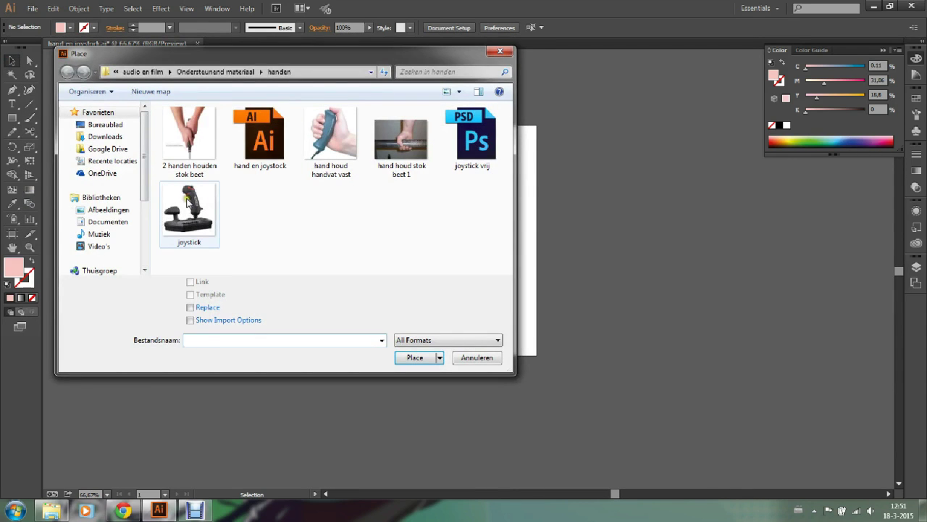
left_click(187, 202)
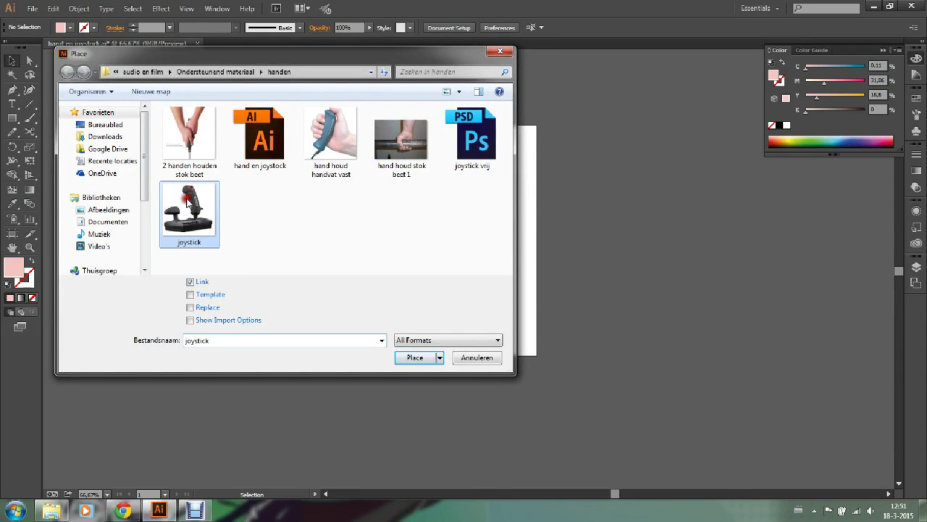
left_click(464, 136)
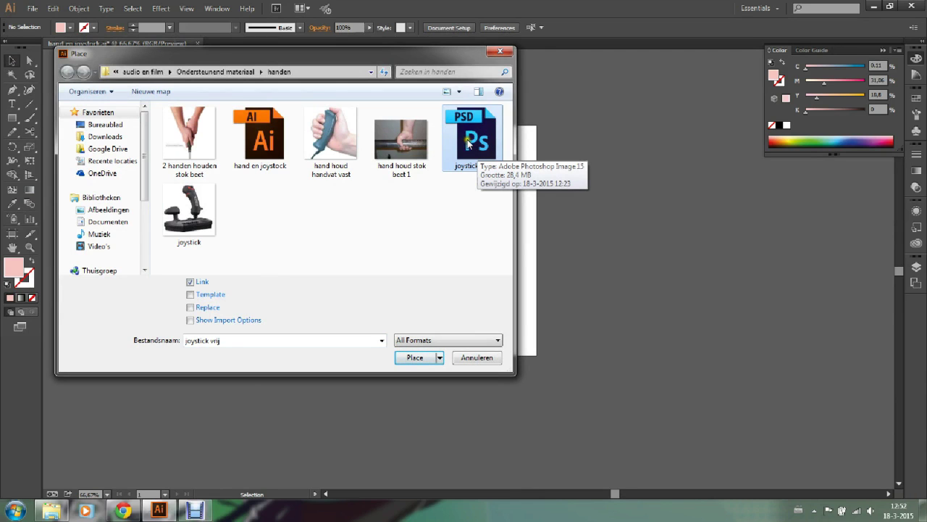
left_click(415, 361)
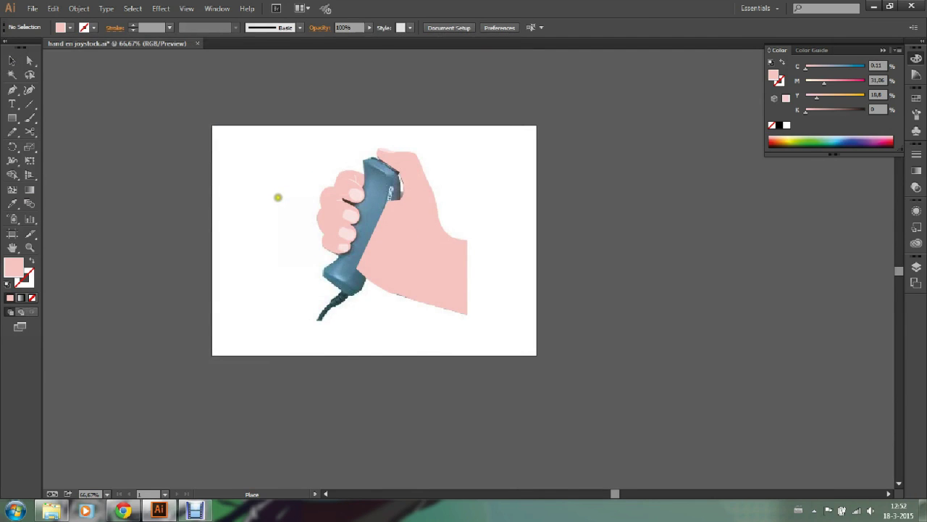
left_click(278, 197)
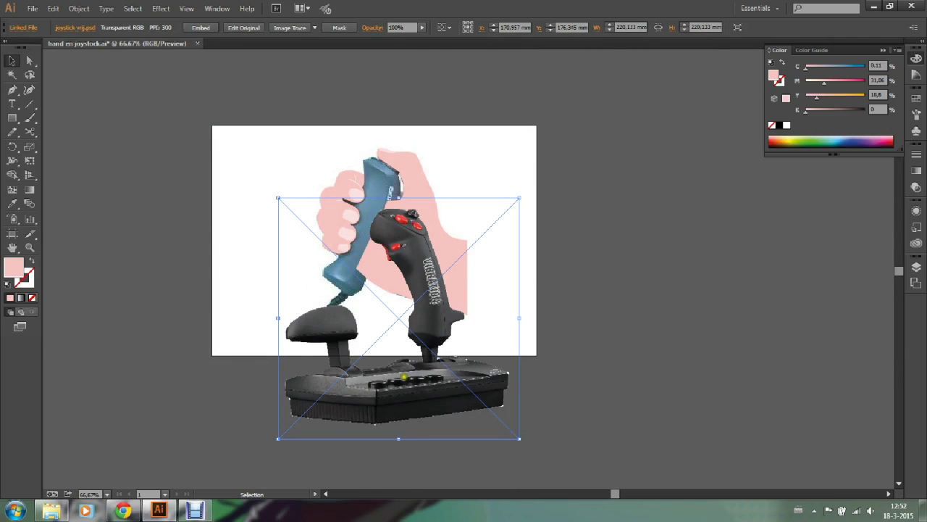
Zoom to 100% and move the joystick photo up and left toward the hand
left_click(29, 247)
left_click(389, 263)
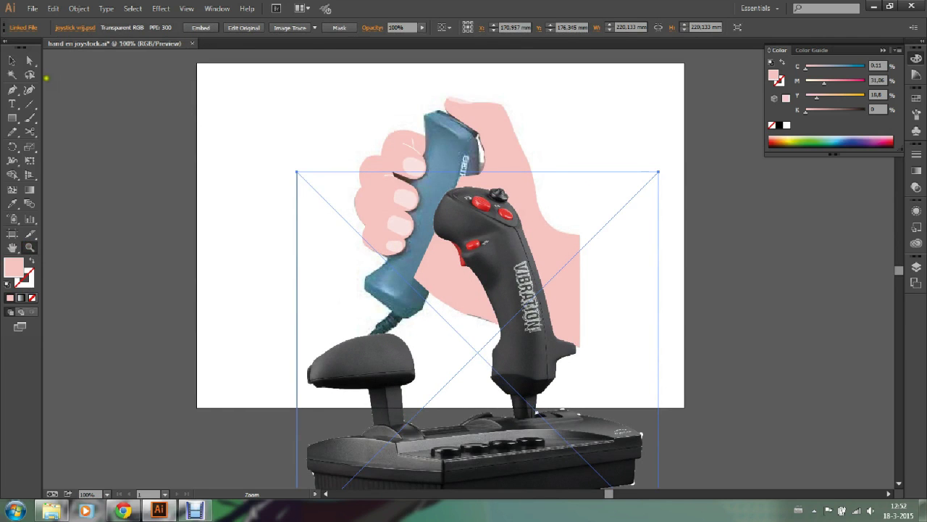
left_click(12, 60)
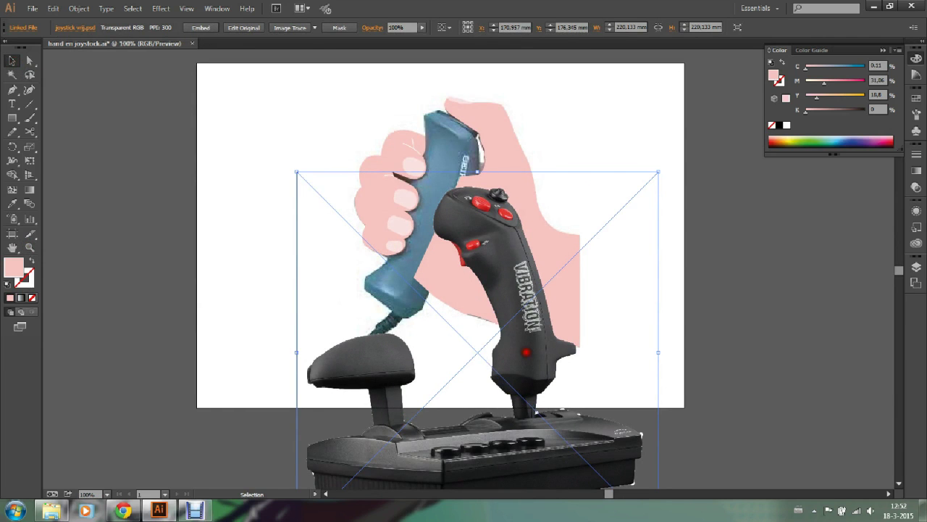
left_click_drag(527, 353, 469, 302)
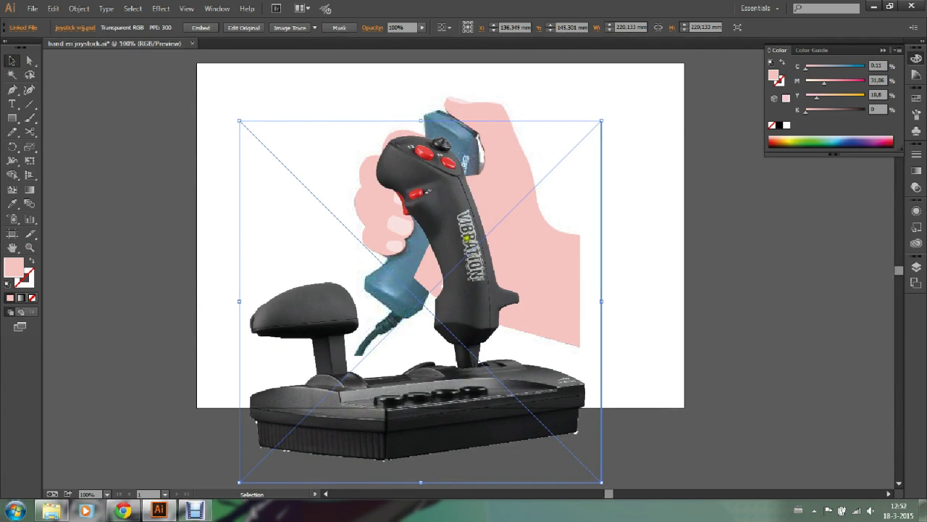
left_click_drag(461, 243, 440, 235)
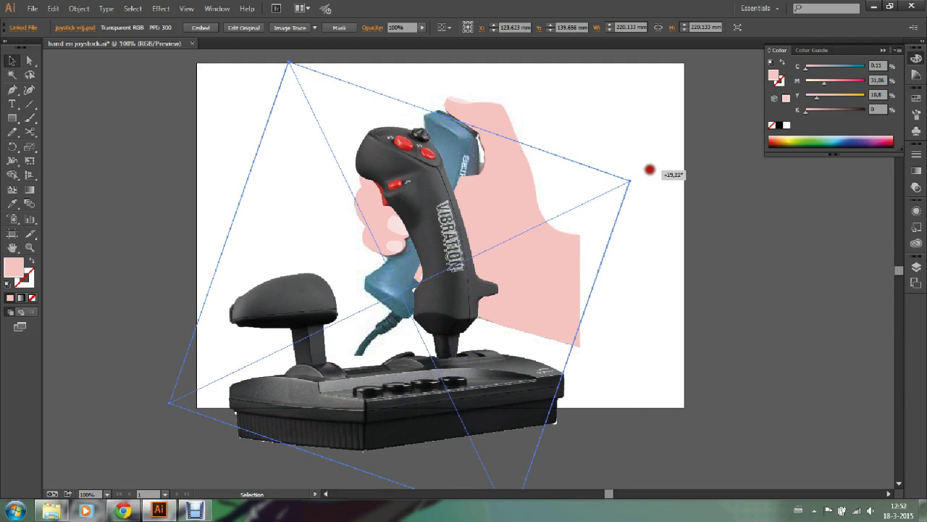
Rotate the joystick photo clockwise to a diagonal tilt and position its grip inside the hand
left_click_drag(584, 105, 641, 166)
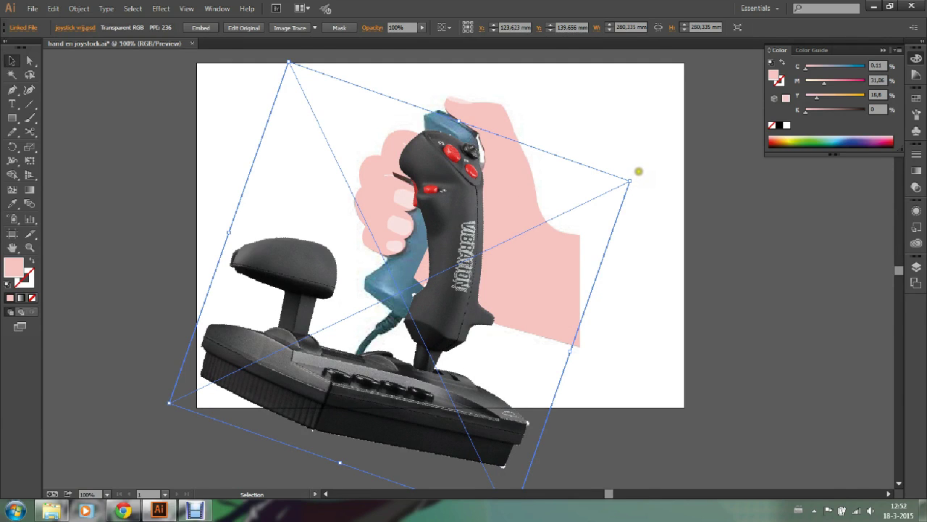
left_click_drag(634, 175, 675, 205)
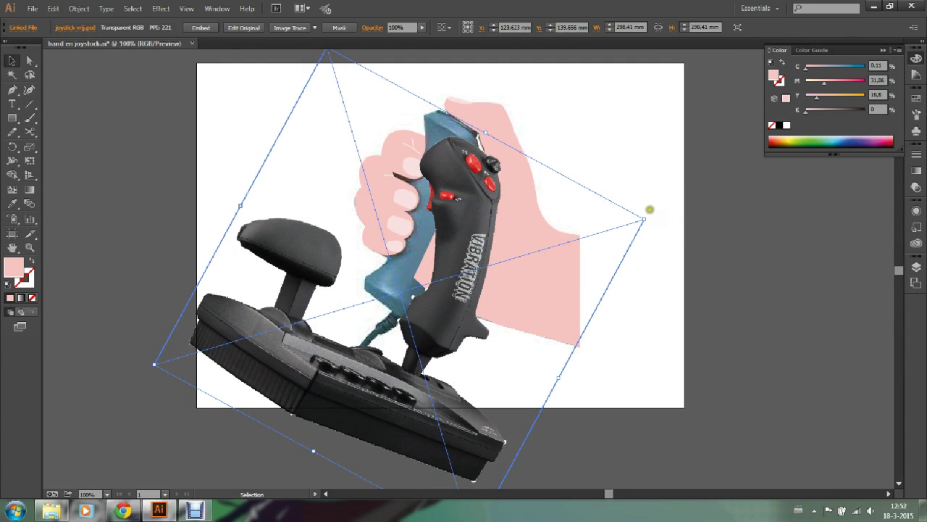
left_click_drag(649, 216, 677, 259)
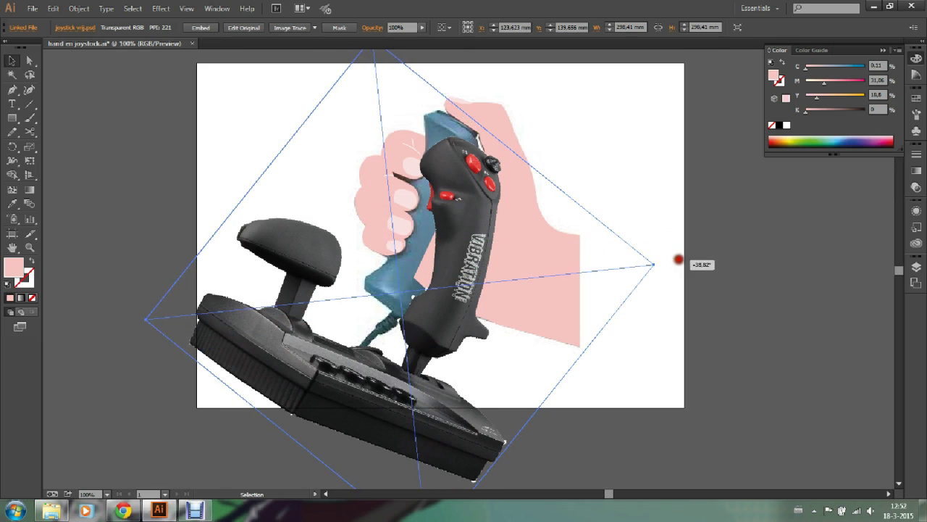
left_click_drag(453, 287, 422, 251)
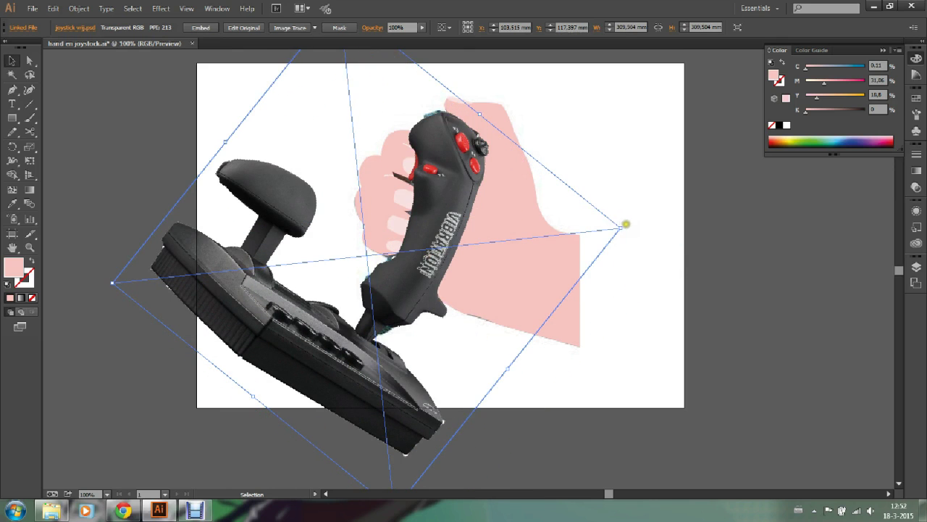
left_click_drag(626, 224, 642, 239)
mouse_move(435, 242)
left_mouse_down()
mouse_move(419, 224)
mouse_move(427, 220)
mouse_move(397, 207)
mouse_move(432, 209)
mouse_move(438, 198)
left_mouse_up()
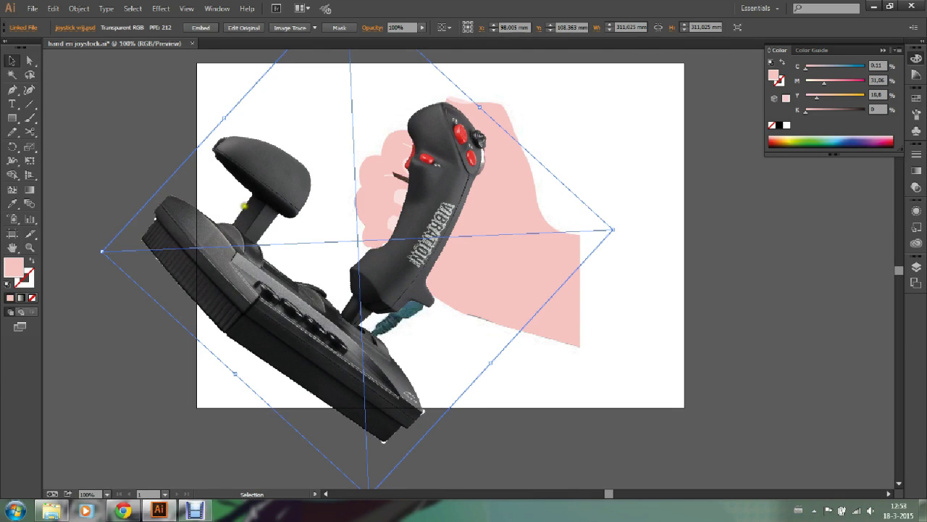
Send the joystick photo to the back, behind the hand artwork
left_click(649, 143)
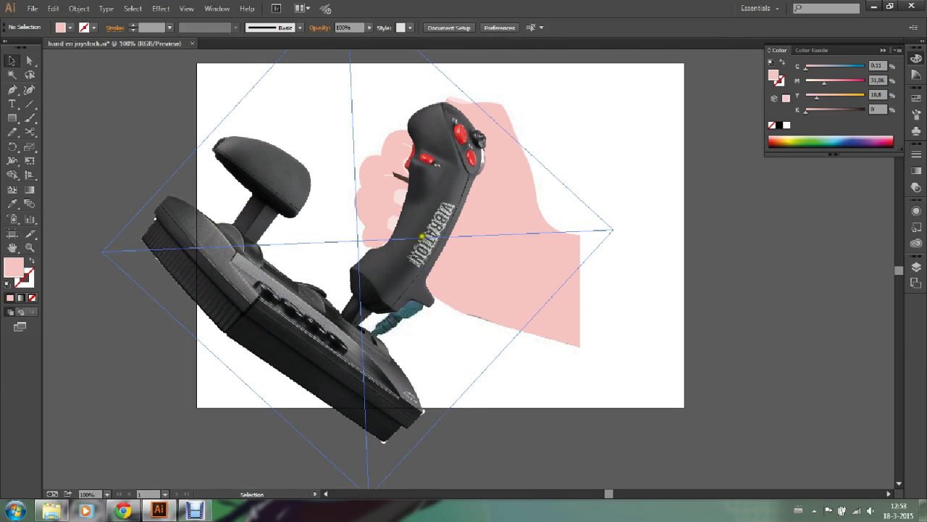
left_click(442, 211)
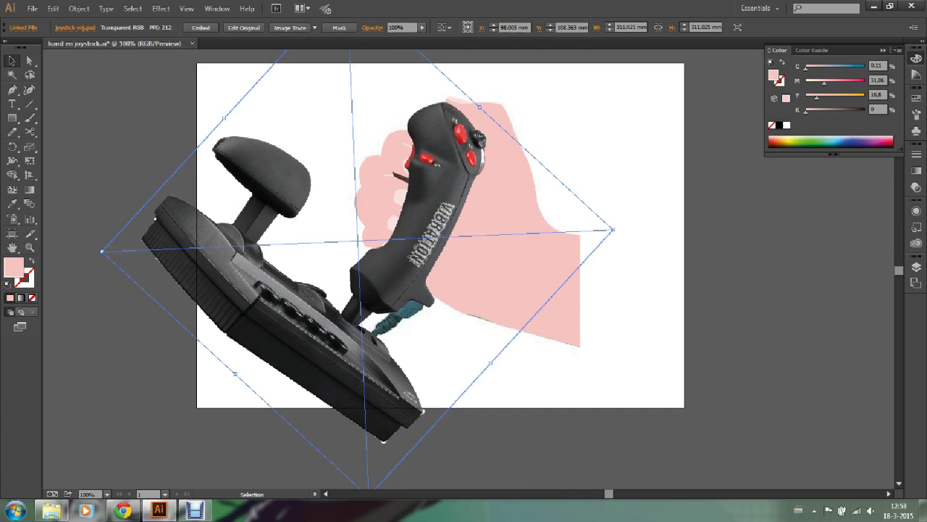
right_click(433, 189)
mouse_move(466, 256)
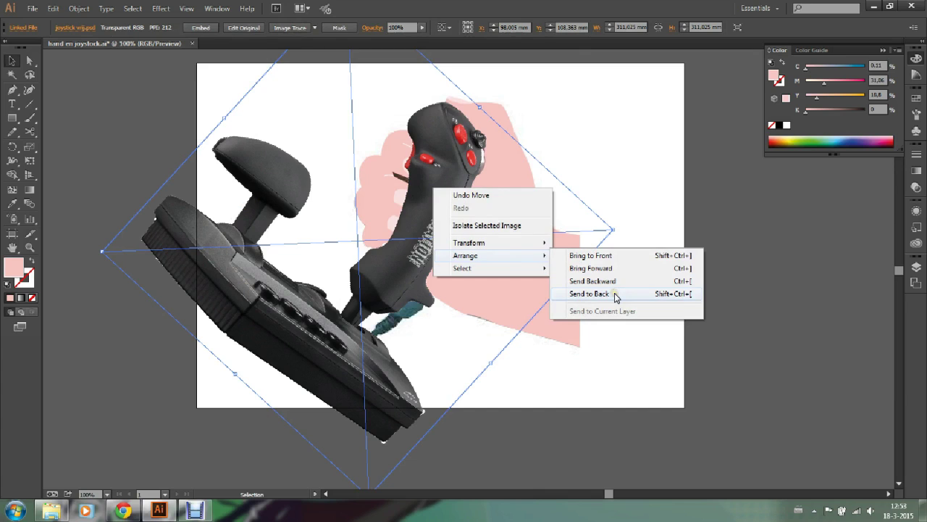
left_click(615, 294)
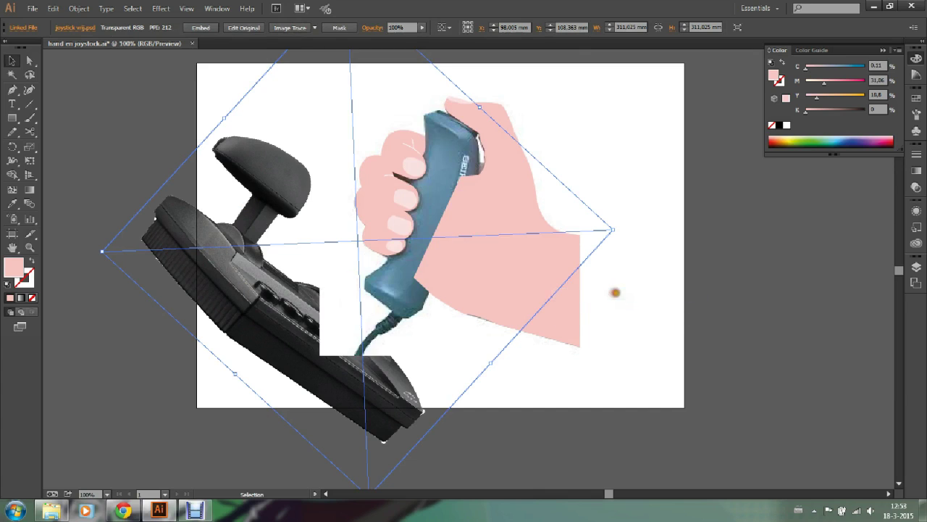
Move the original hand reference photo off the artboard to the right
left_click(716, 248)
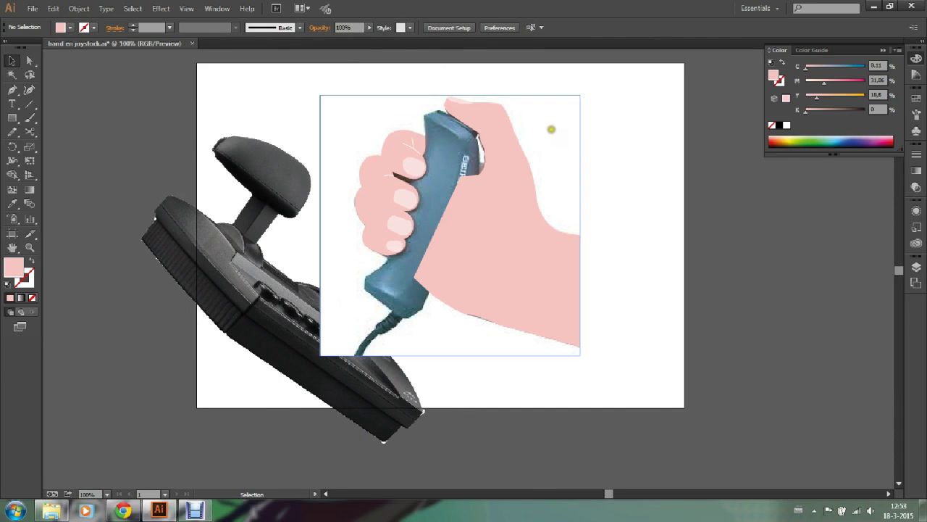
left_click_drag(551, 131, 878, 237)
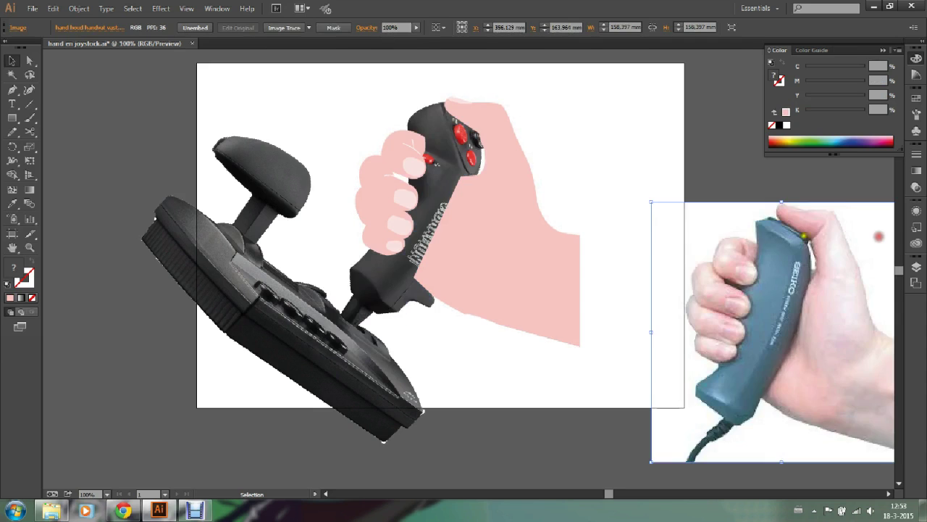
left_click_drag(736, 252, 808, 252)
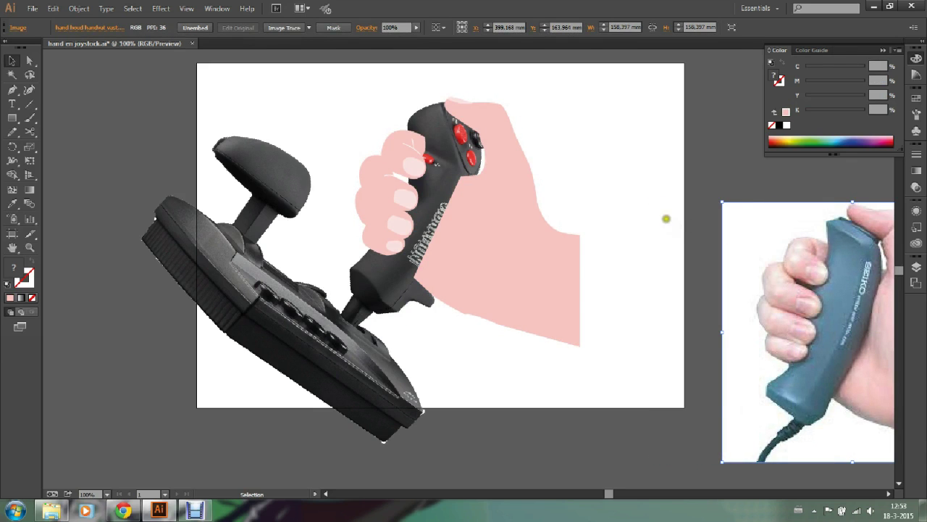
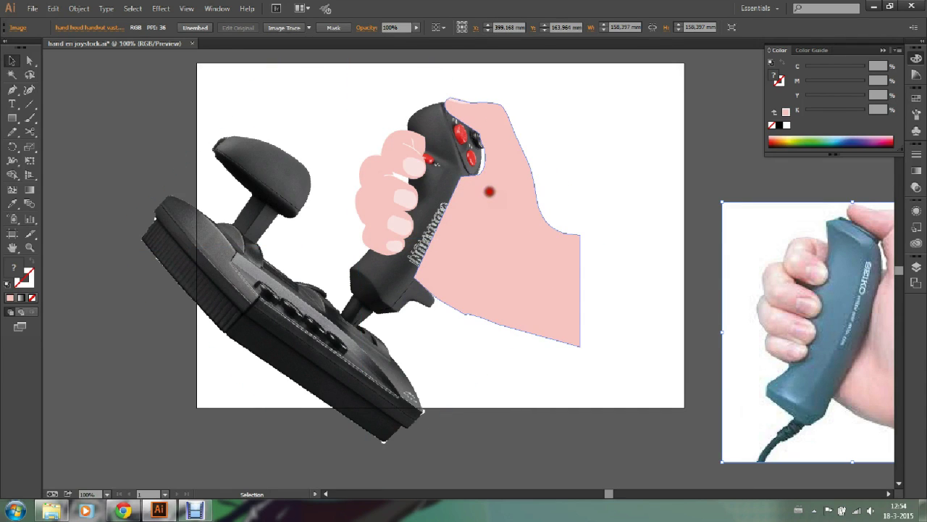
Select the pink palm shape and pick the Scissors tool, zoomed to 200% on the grip
left_click(490, 192)
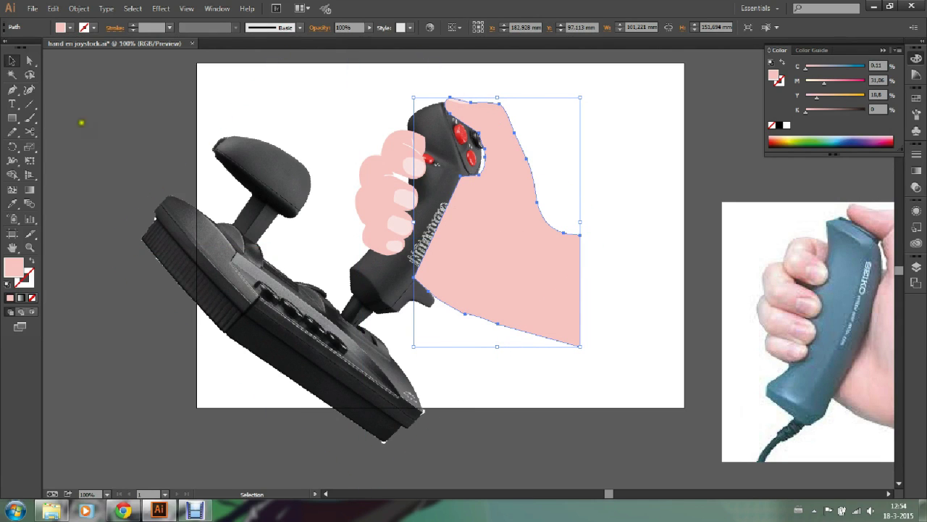
left_click(30, 134)
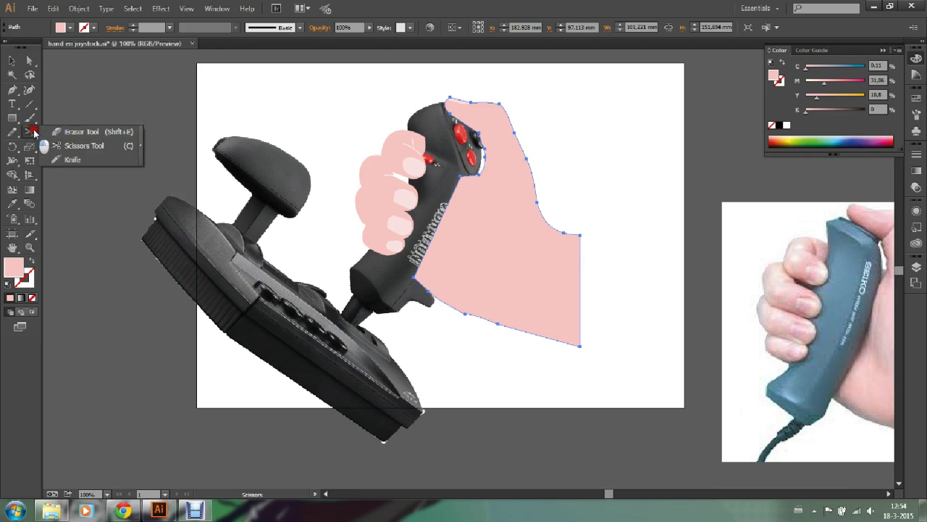
left_click(56, 132)
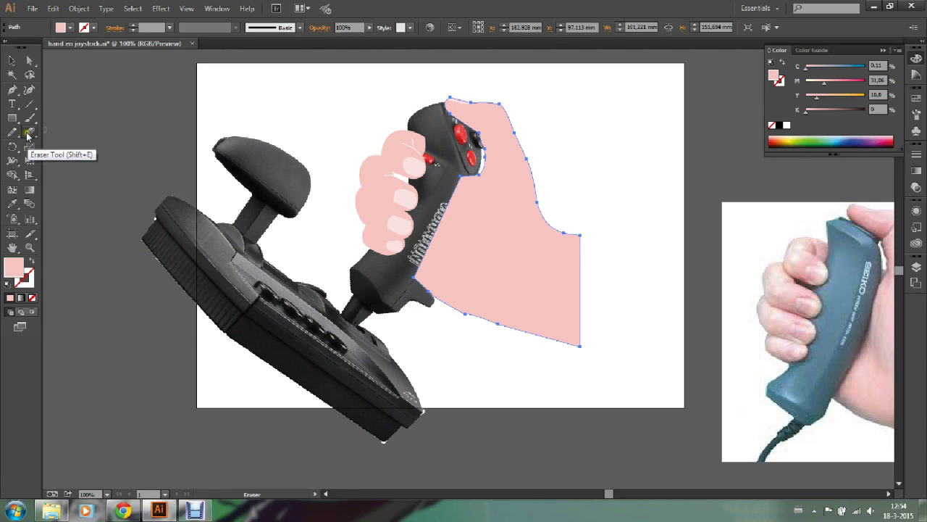
left_click(28, 135)
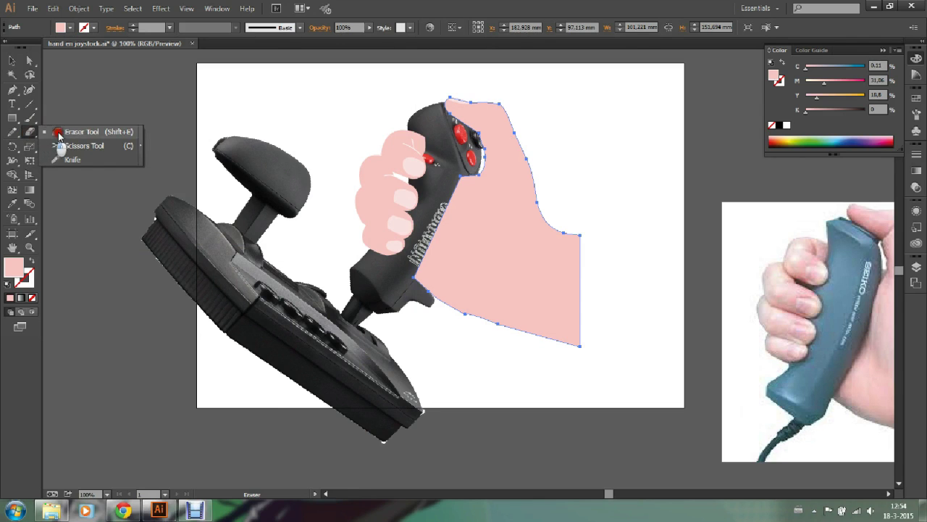
left_click(76, 146)
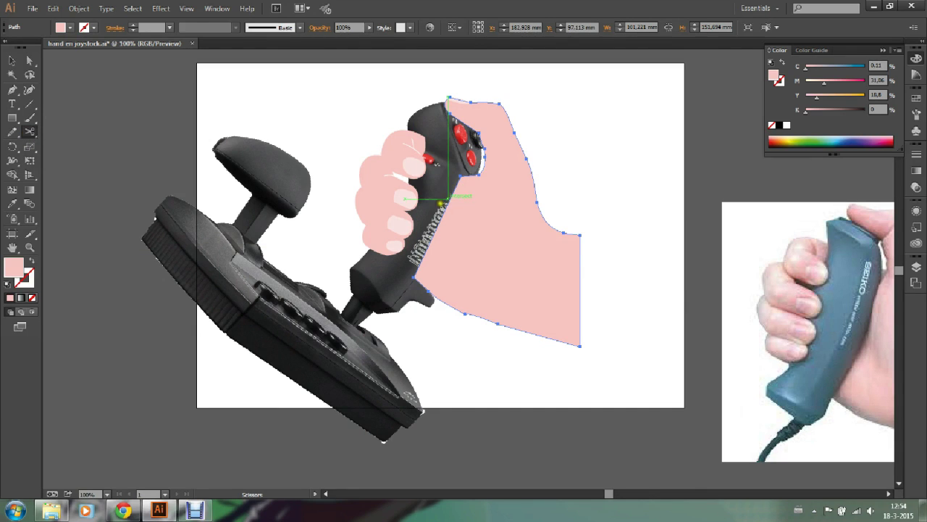
left_click(28, 248)
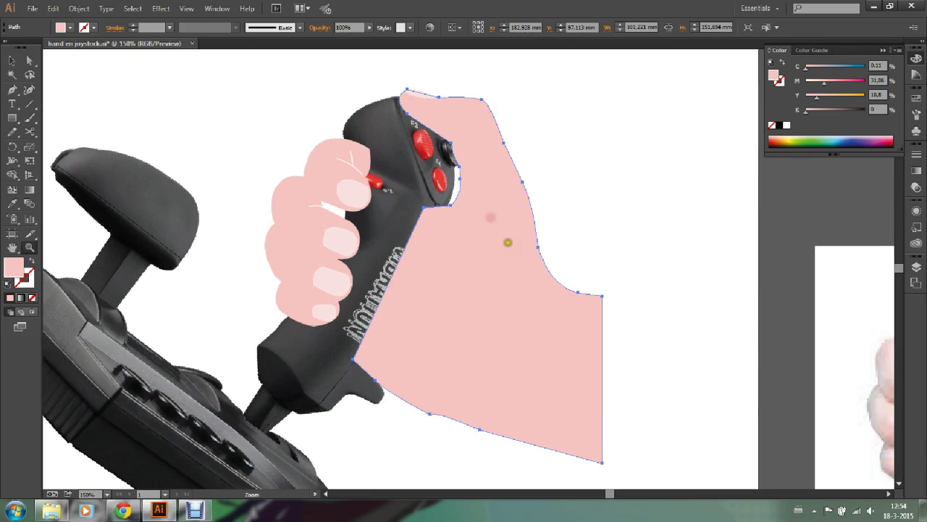
left_click(492, 218)
left_click(29, 131)
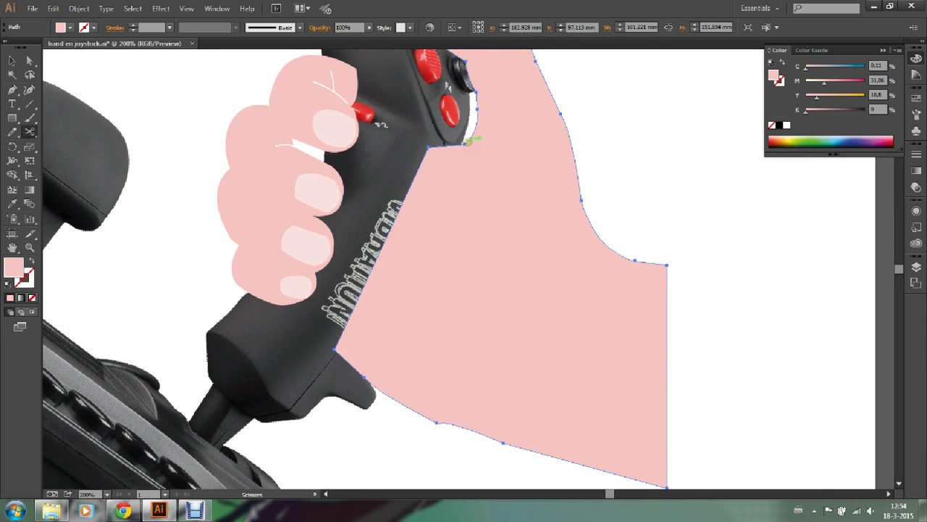
Cut the palm outline at the joystick notch and its lower edge, then select the cut-off piece
left_click(468, 142)
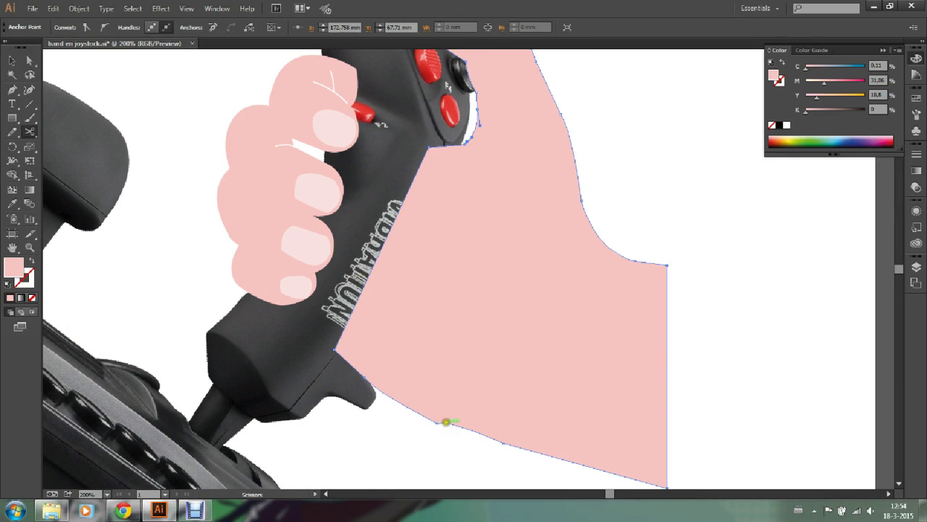
left_click(442, 421)
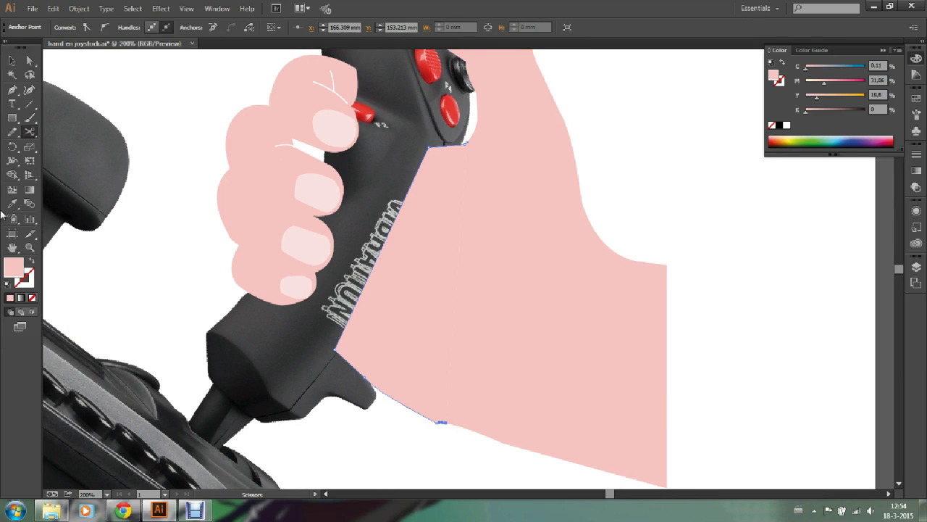
left_click(11, 60)
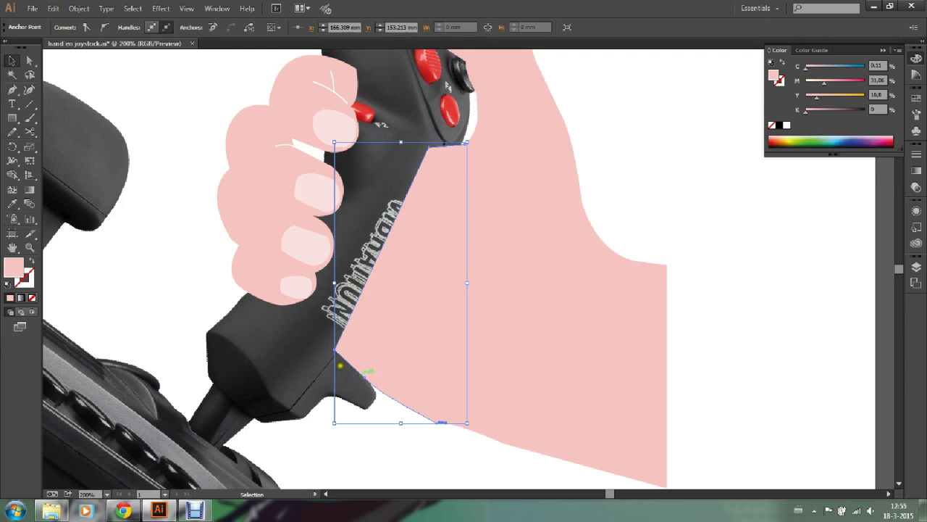
Send the cut-off pink piece to the back behind the joystick, then zoom out to 150%
right_click(400, 295)
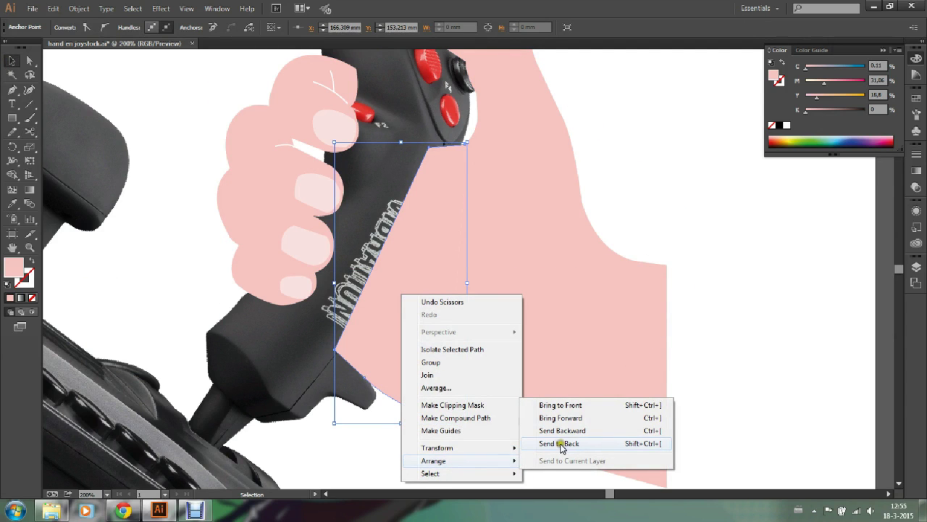
mouse_move(433, 461)
left_click(562, 442)
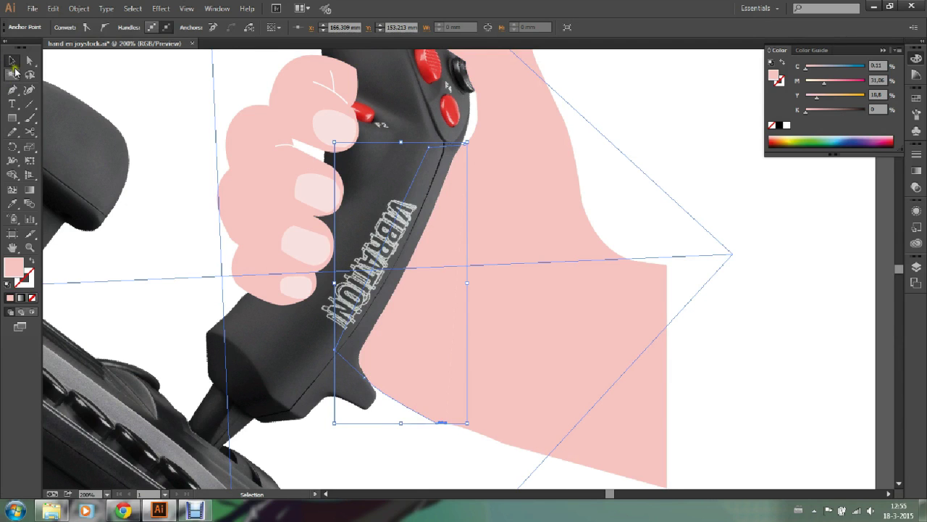
left_click(30, 247)
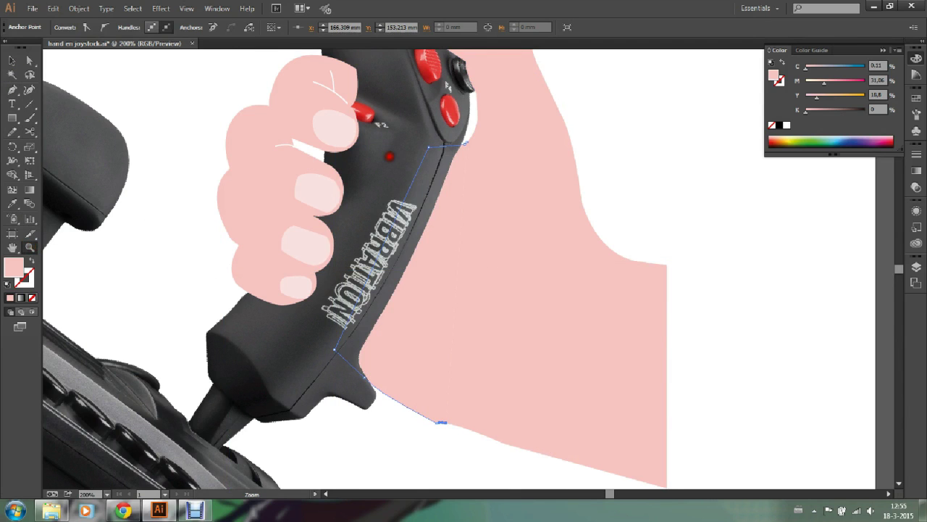
left_click(381, 154, "alt")
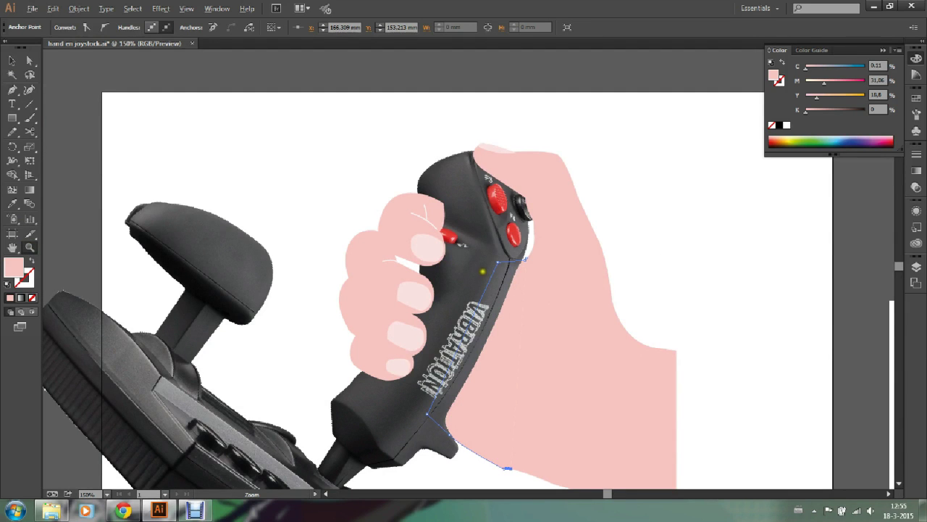
left_click(11, 61)
left_click(307, 317)
mouse_move(342, 332)
left_mouse_down()
mouse_move(337, 259)
mouse_move(321, 274)
left_mouse_up()
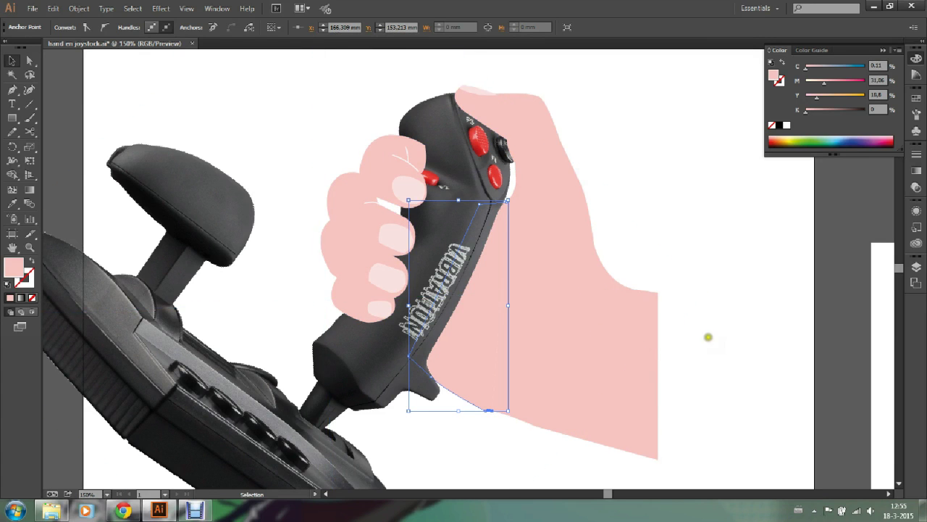
Rotate the whole hand clockwise, enlarge it and nudge it onto the grip, then zoom to 100%
key("ctrl+a")
left_click_drag(651, 65, 428, 85)
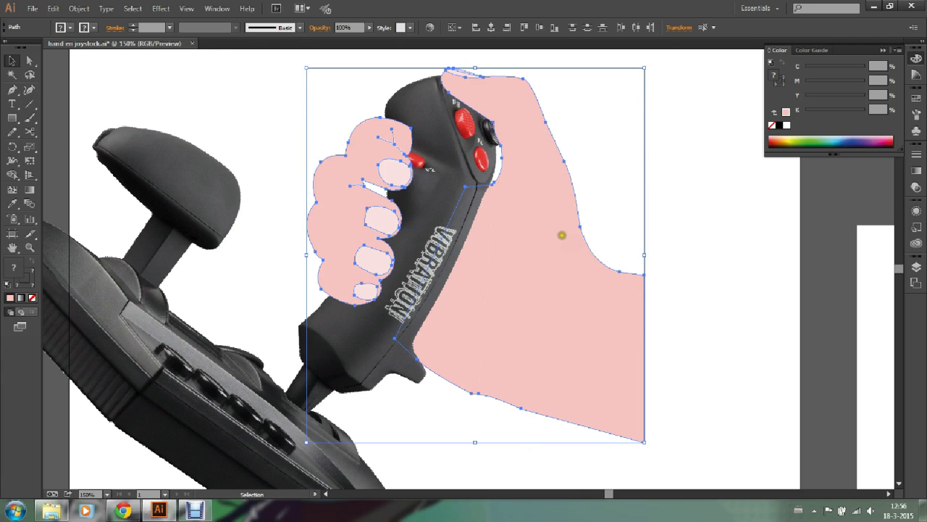
left_click_drag(560, 240, 558, 242)
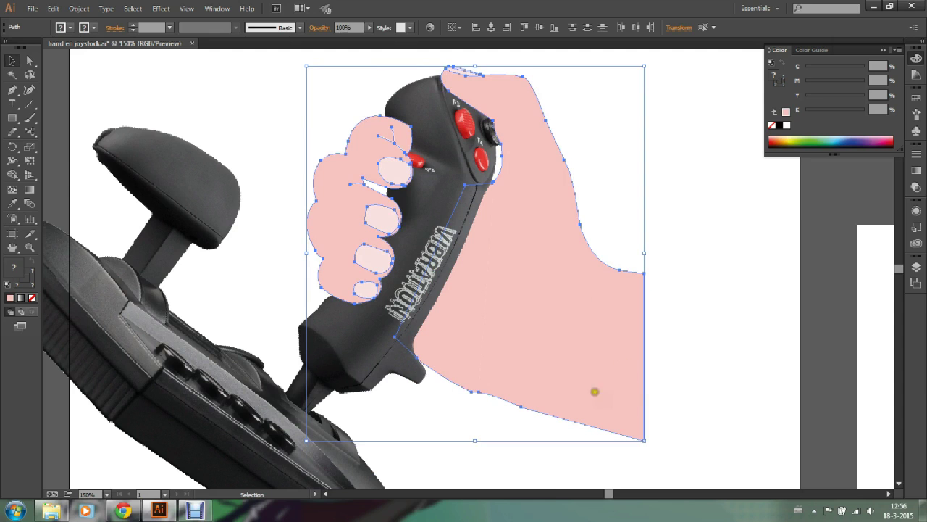
left_click_drag(540, 355, 537, 365)
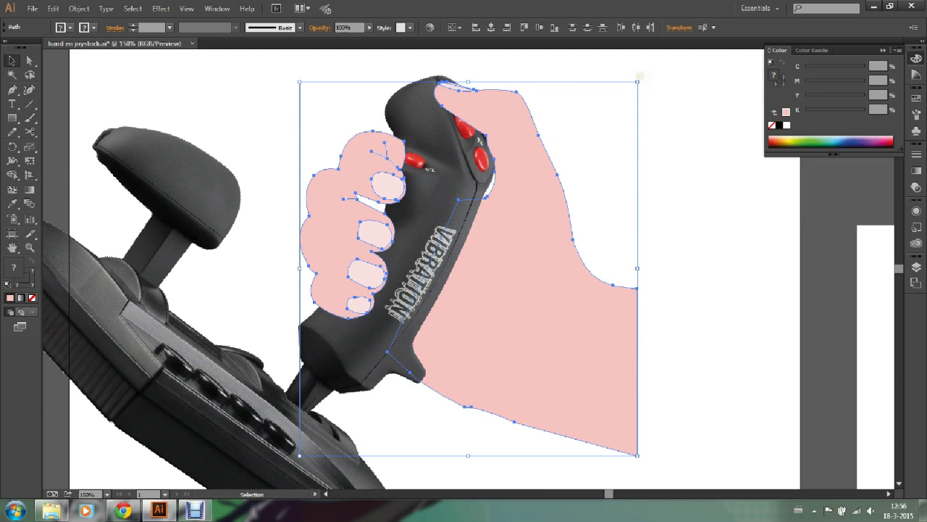
left_click_drag(641, 80, 652, 84)
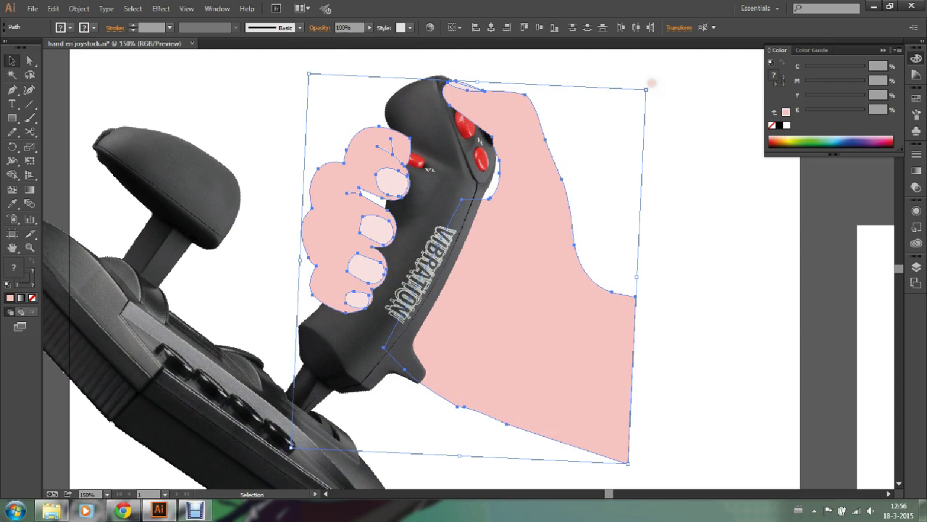
left_click_drag(526, 289, 520, 289)
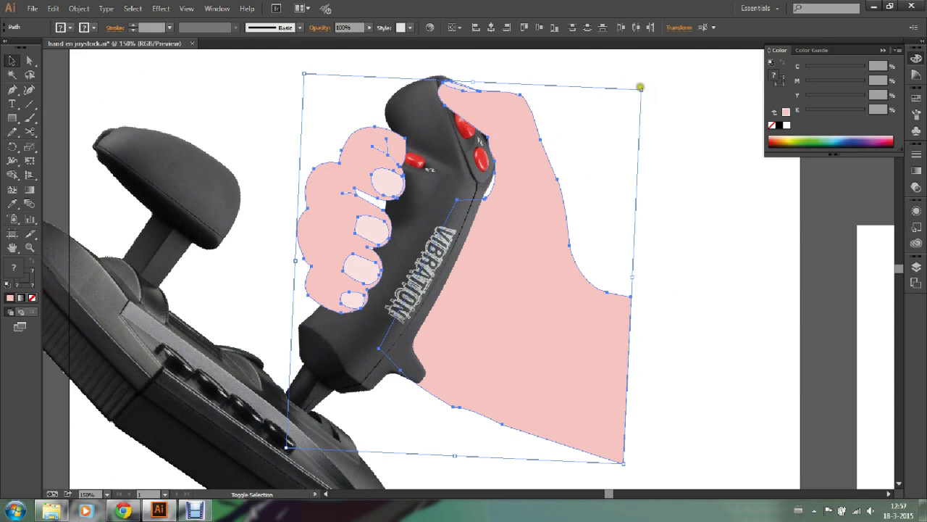
left_click_drag(641, 89, 659, 72)
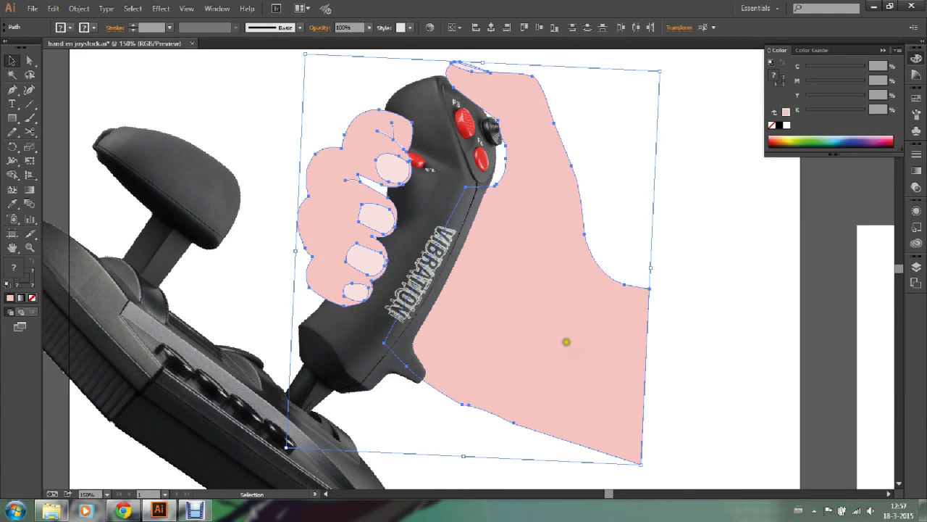
left_click_drag(575, 384, 555, 389)
key("ctrl+1")
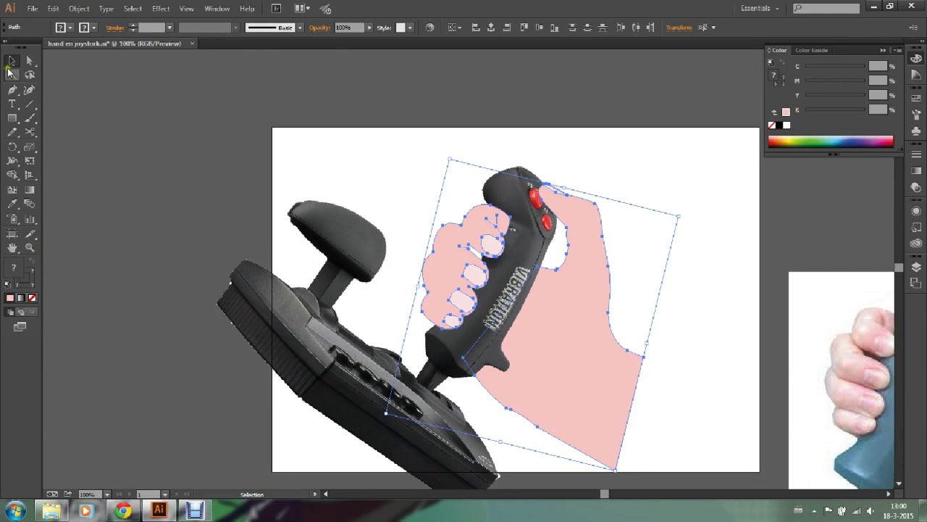
Deselect the hand and zoom in on the joystick's red buttons
left_click(167, 147)
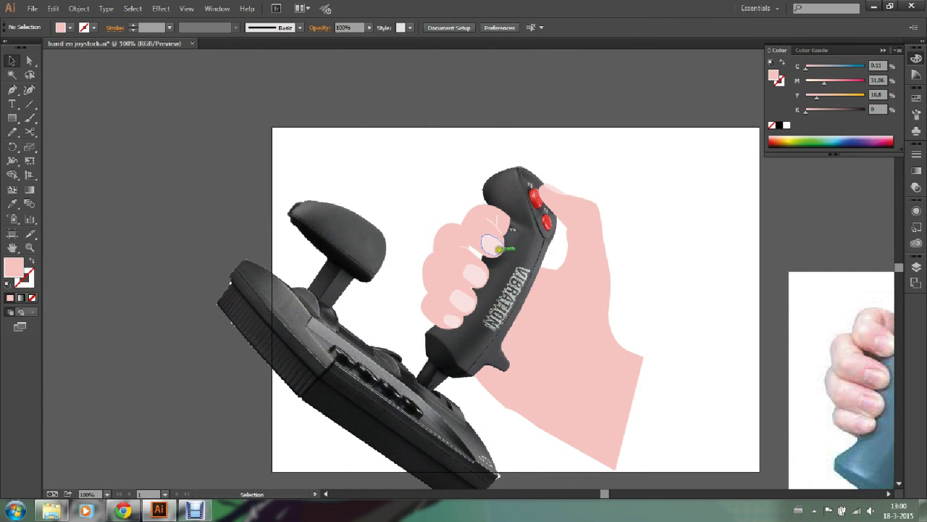
left_click(29, 248)
left_click(506, 222)
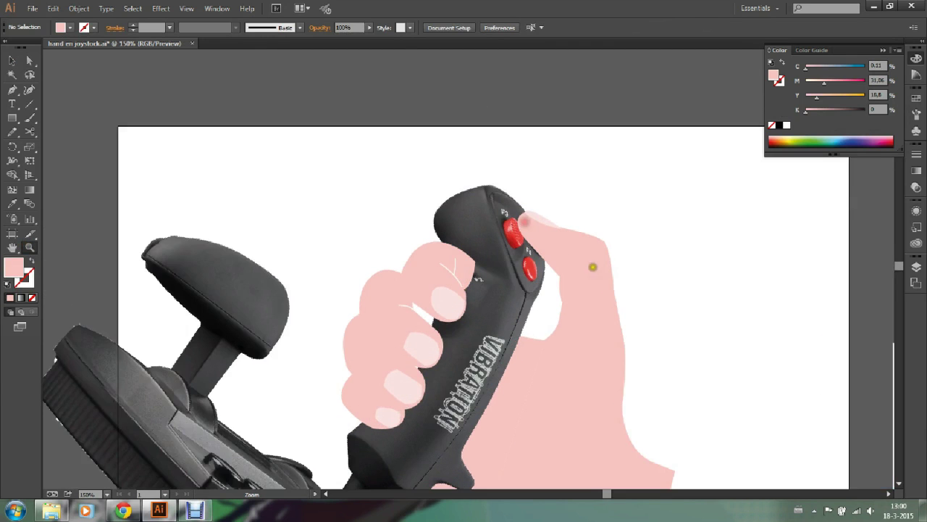
left_click(474, 285)
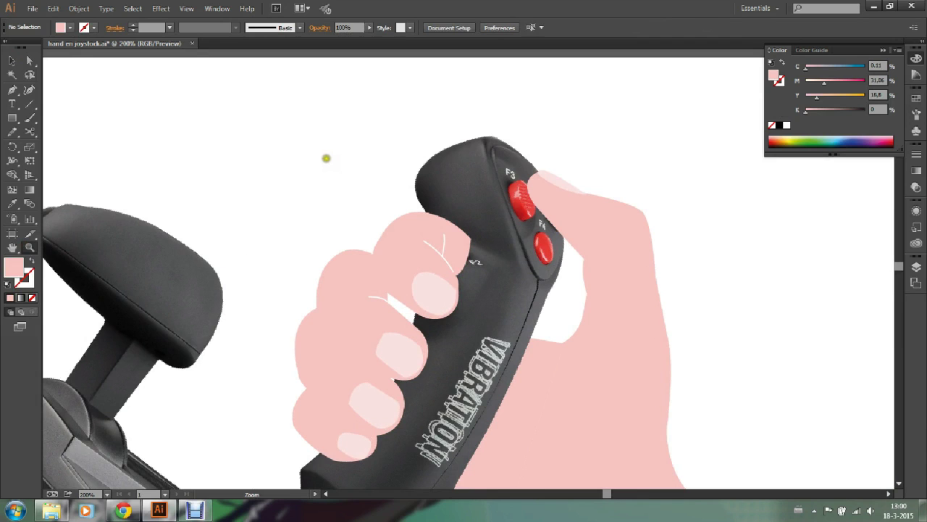
Drag the index fingertip anchor and its top-curve handle up-left to hug the grip beside F2
left_click(29, 60)
left_click_drag(464, 239, 471, 243)
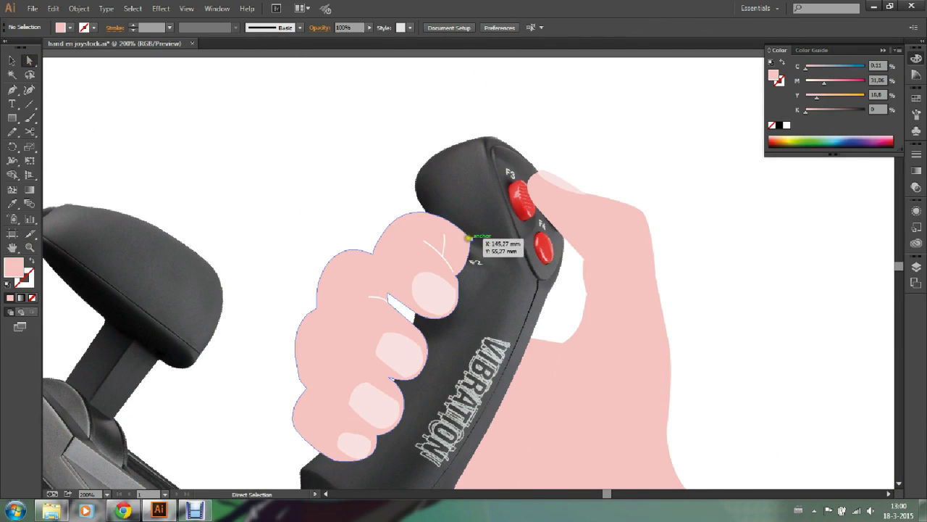
left_click(471, 238)
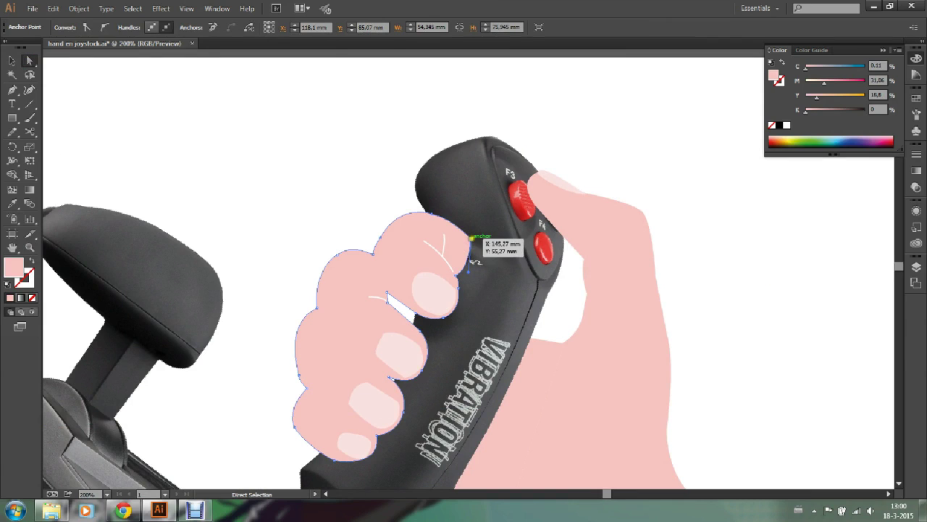
left_click_drag(469, 239, 453, 224)
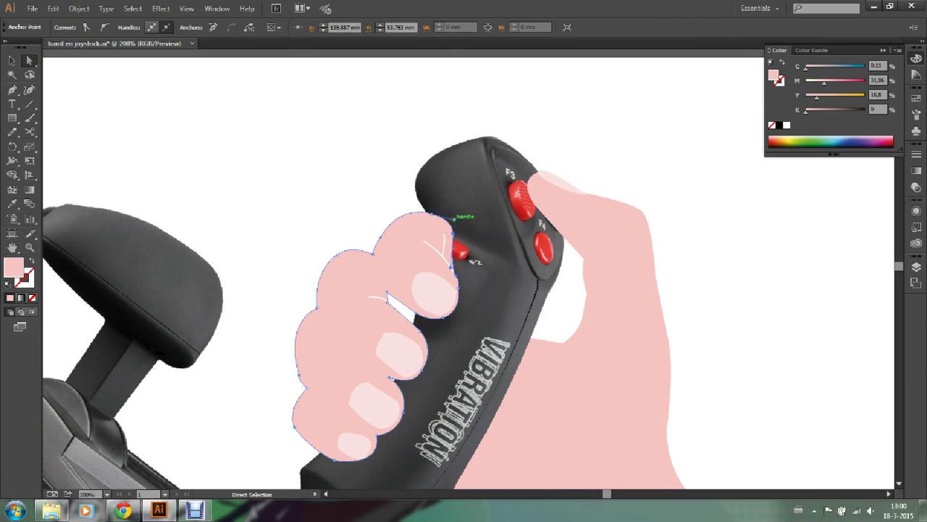
left_click(432, 214)
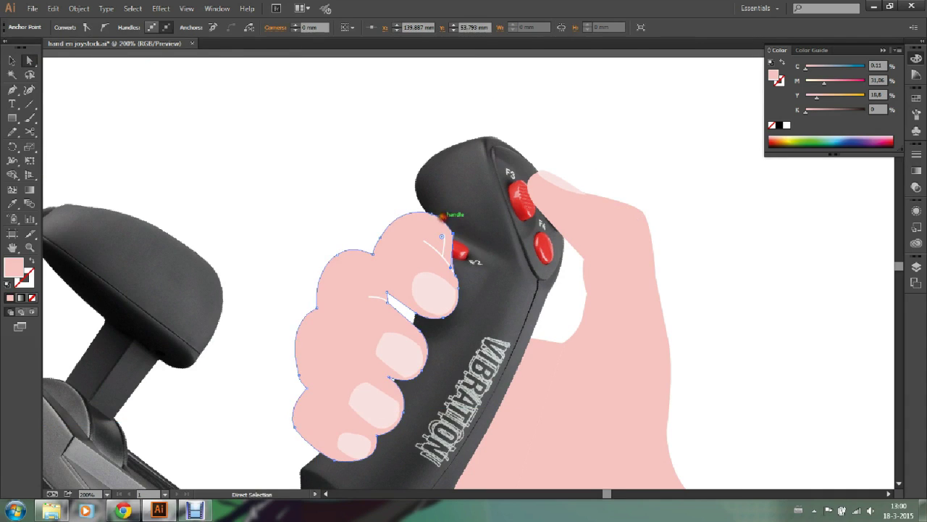
left_click_drag(433, 215, 415, 209)
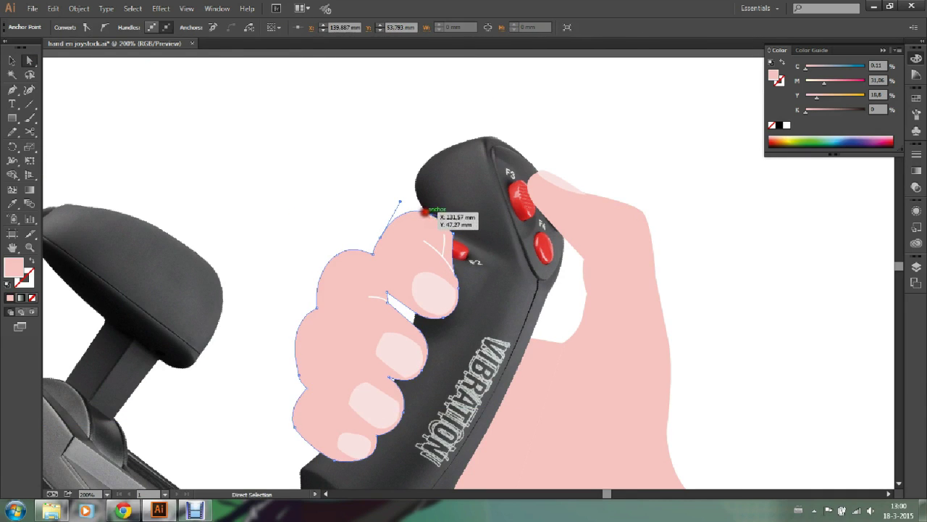
mouse_move(453, 235)
left_mouse_down()
mouse_move(448, 229)
mouse_move(464, 244)
left_mouse_up()
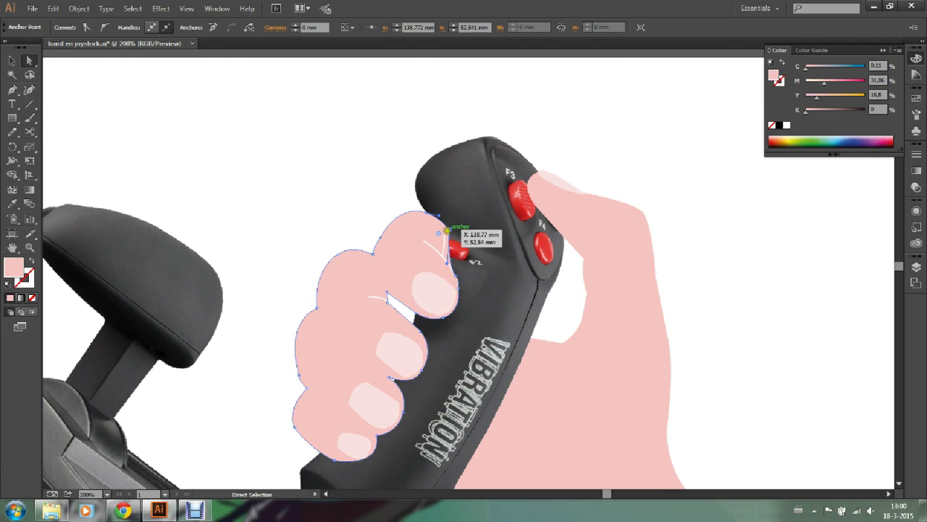
left_click_drag(448, 229, 443, 228)
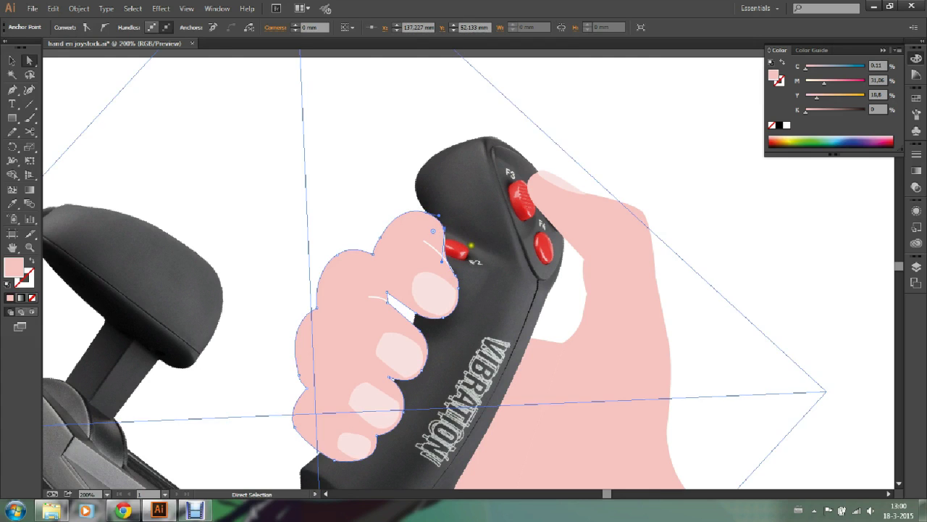
left_click(669, 113)
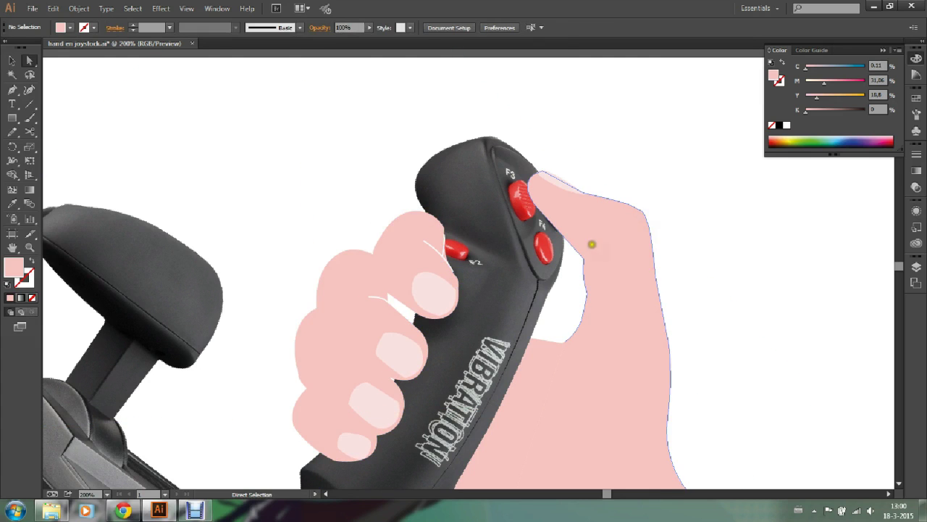
Nudge the small triangular shape near F2 two steps to the left
left_click(442, 252)
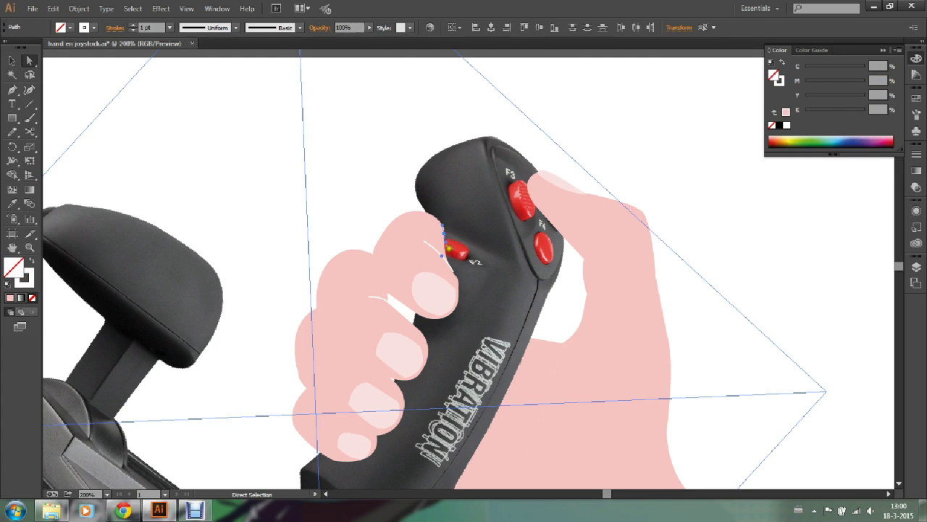
left_click(471, 307)
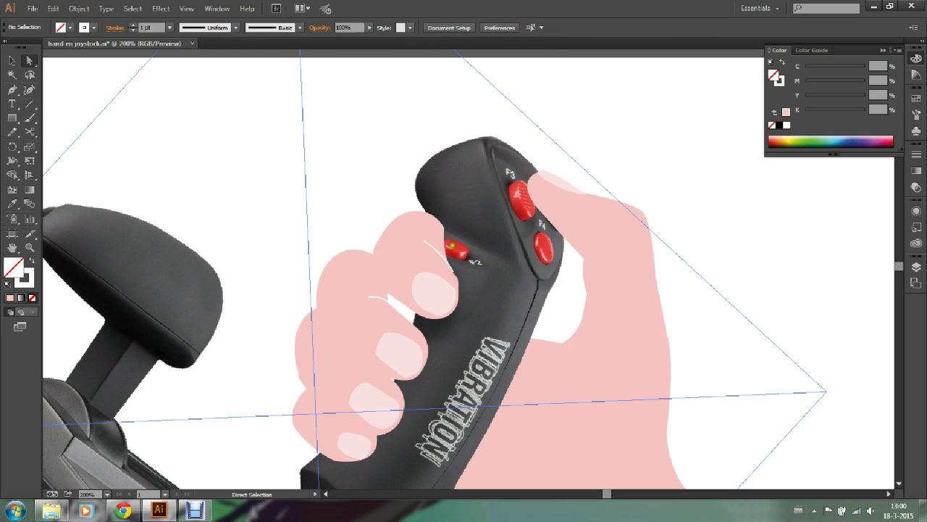
left_click(438, 250)
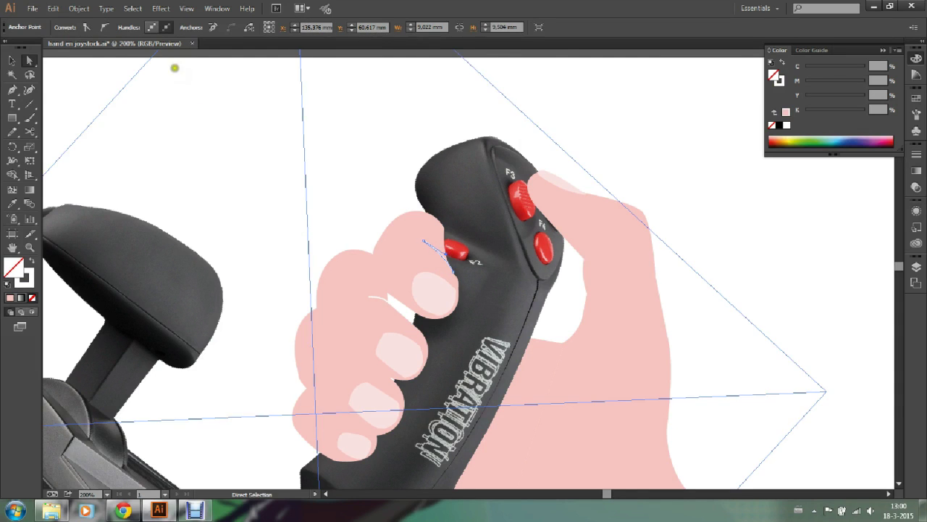
left_click(12, 61)
left_click(381, 211)
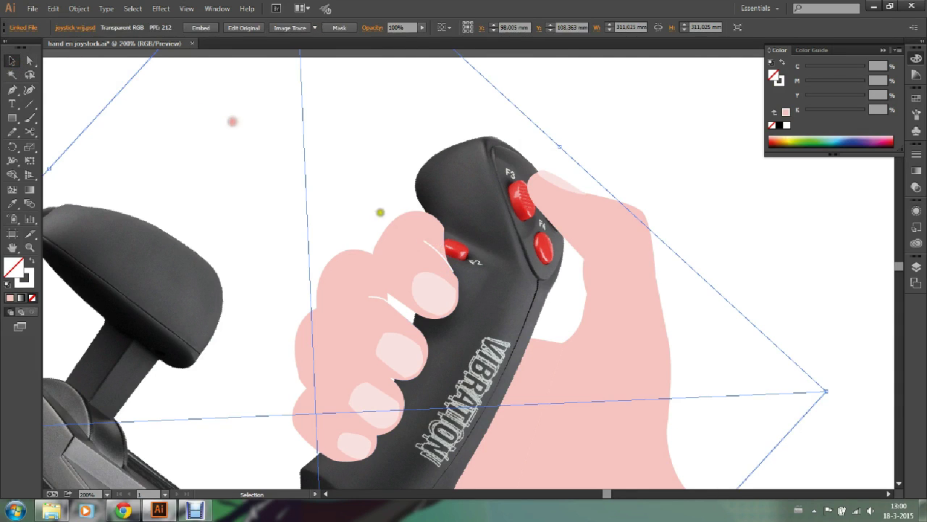
left_click(432, 244)
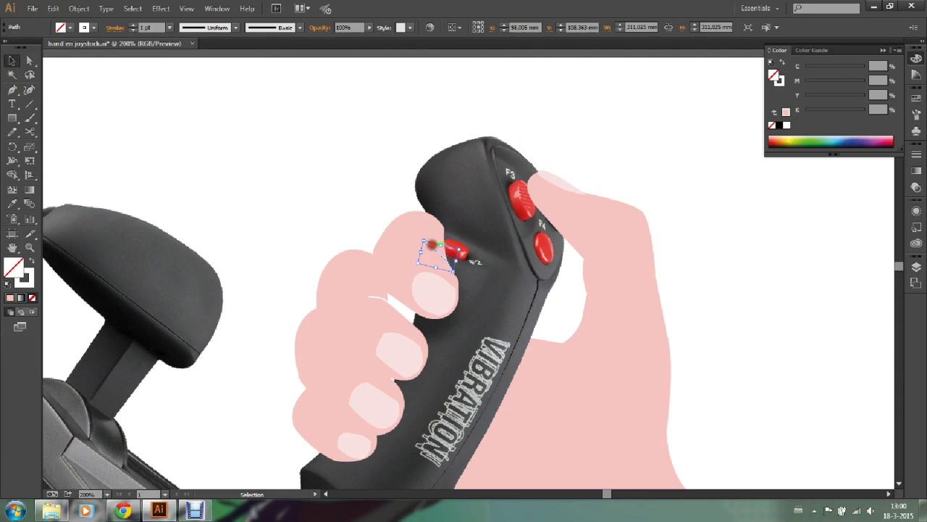
key("Left")
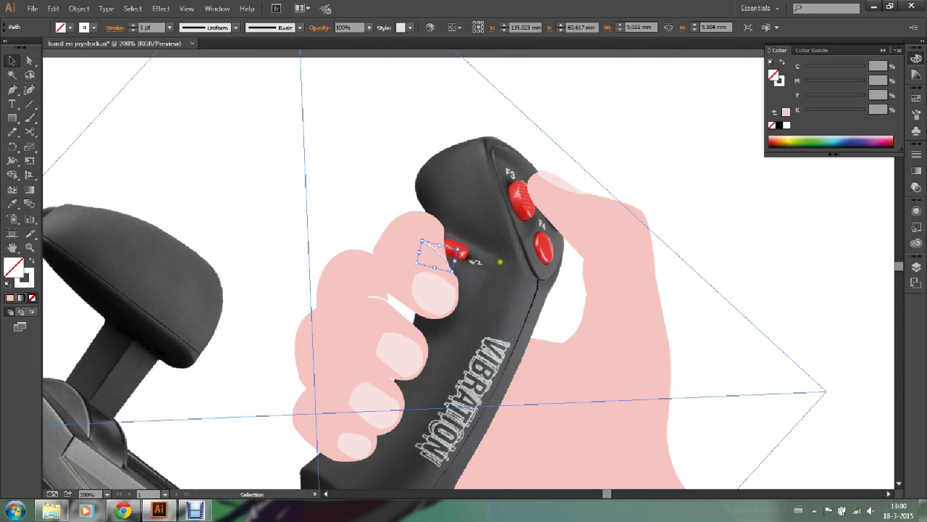
key("Left")
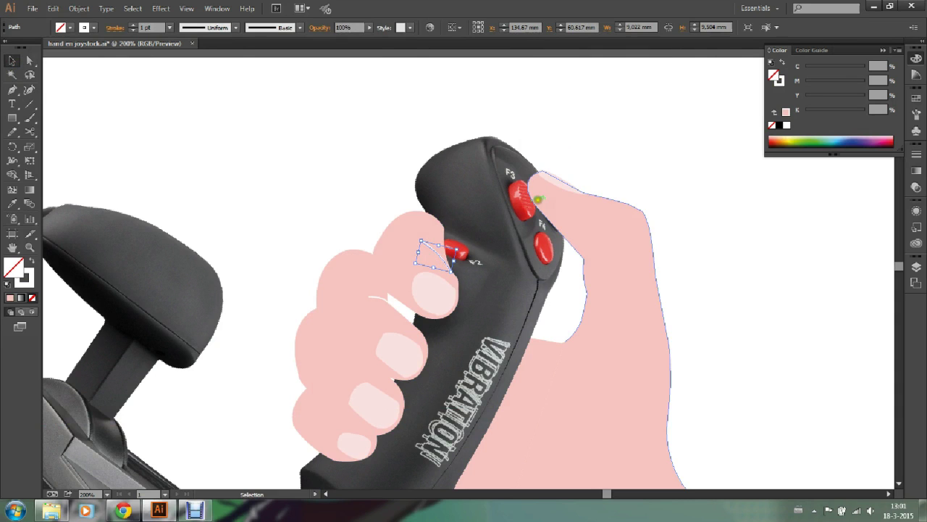
left_click(624, 161)
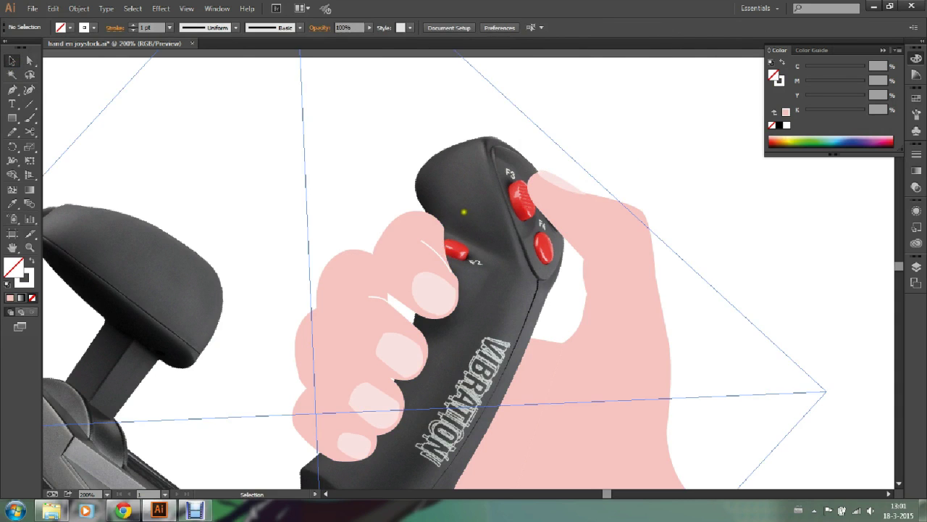
Drag the curled finger's fingertip anchor slightly to the left
left_click(28, 59)
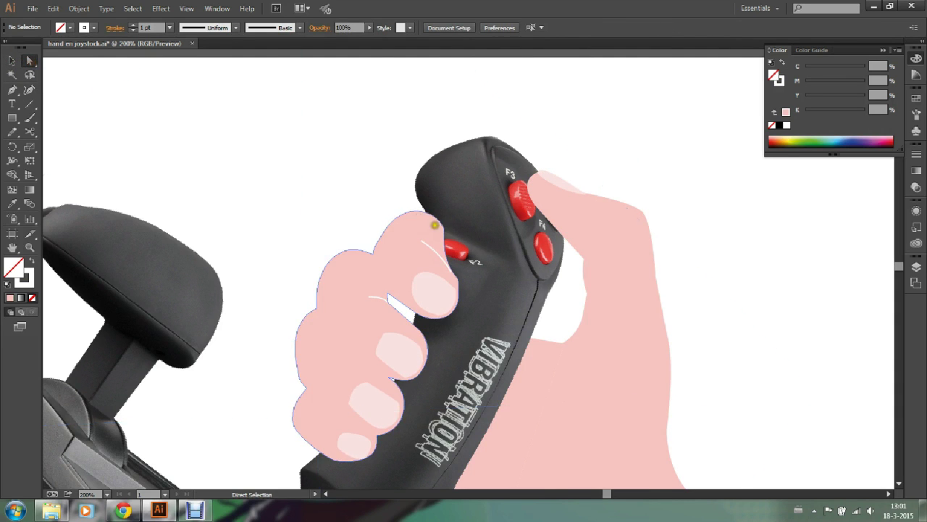
left_click(426, 211)
mouse_move(426, 211)
left_mouse_down()
mouse_move(418, 211)
mouse_move(442, 227)
left_mouse_up()
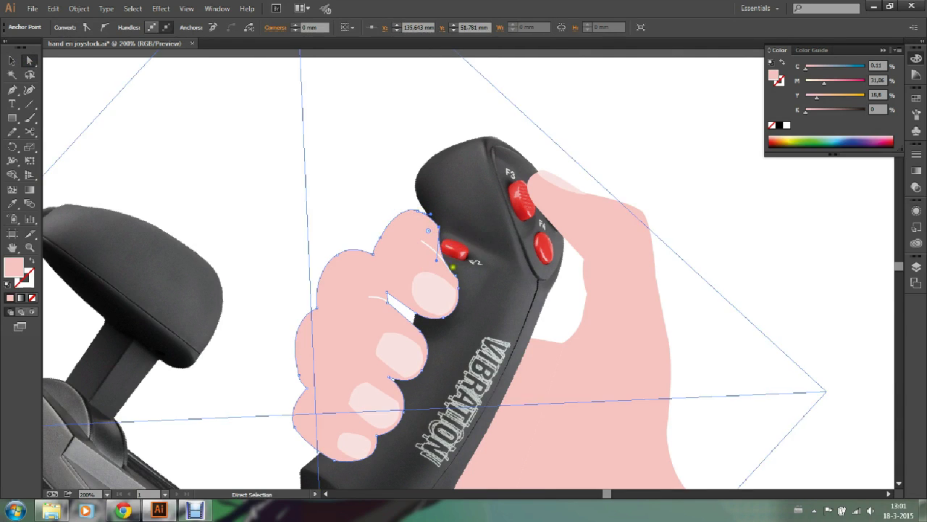
Zoom in around F2 and drag the knuckle anchor below it slightly up-left
left_click(458, 280)
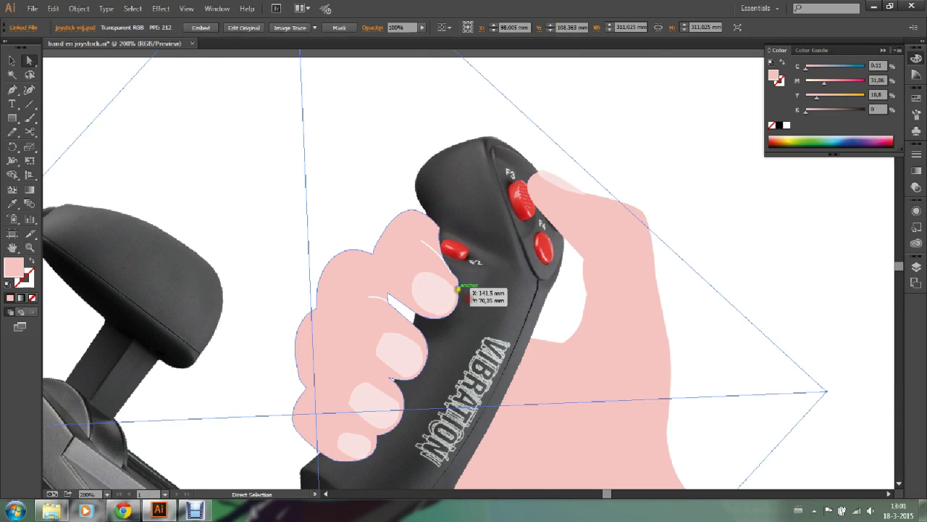
left_click(29, 247)
left_click(466, 282)
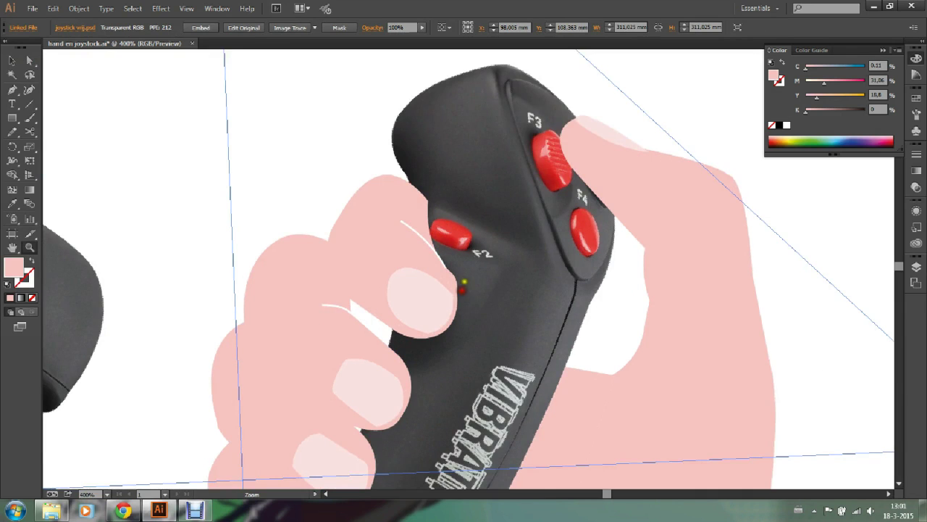
left_click(465, 282)
left_click(472, 233)
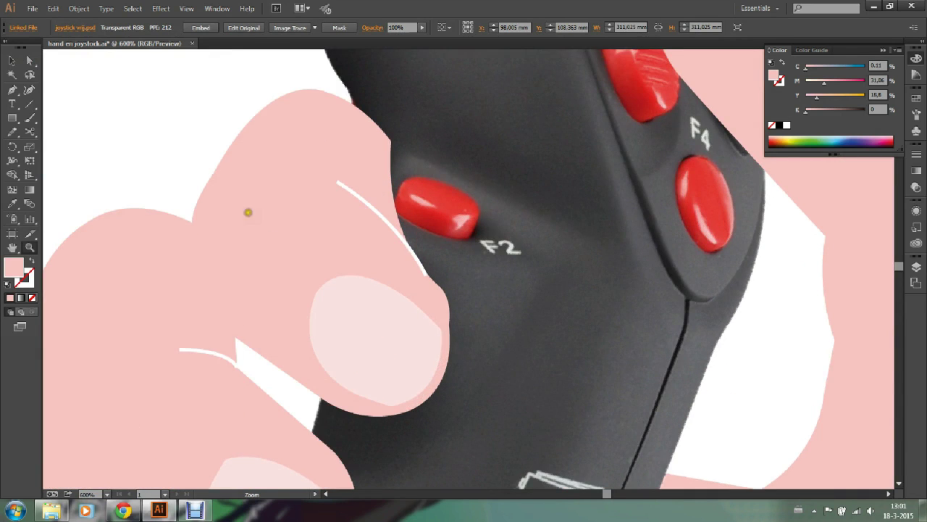
left_click(30, 60)
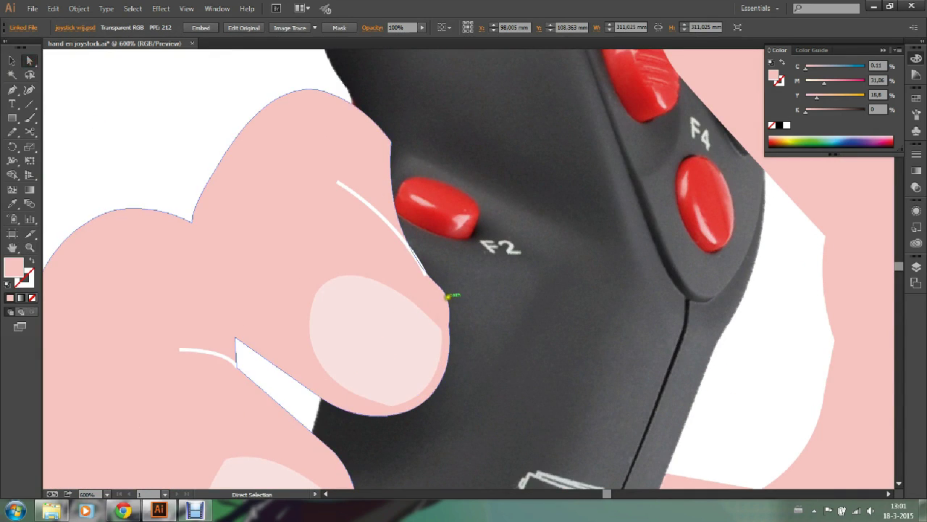
left_click(447, 297)
left_click(444, 299)
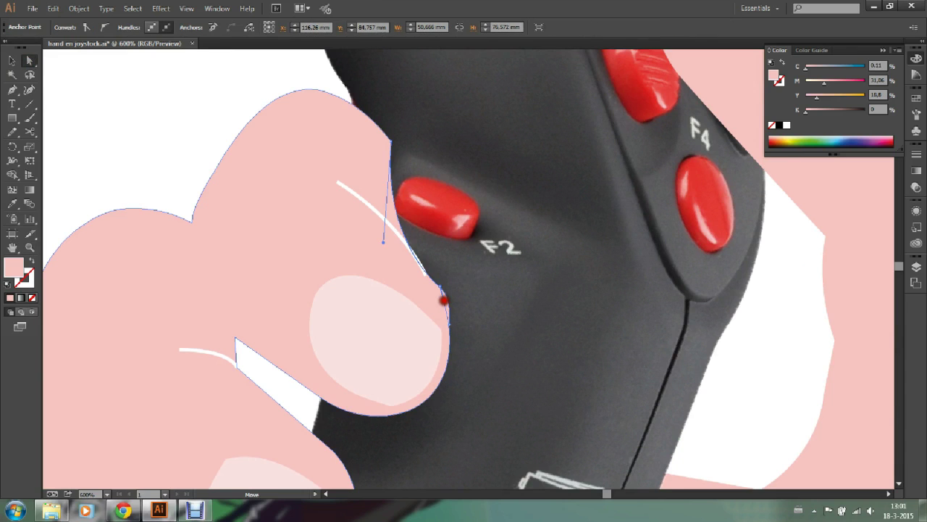
mouse_move(443, 300)
left_mouse_down()
mouse_move(426, 283)
mouse_move(447, 297)
left_mouse_up()
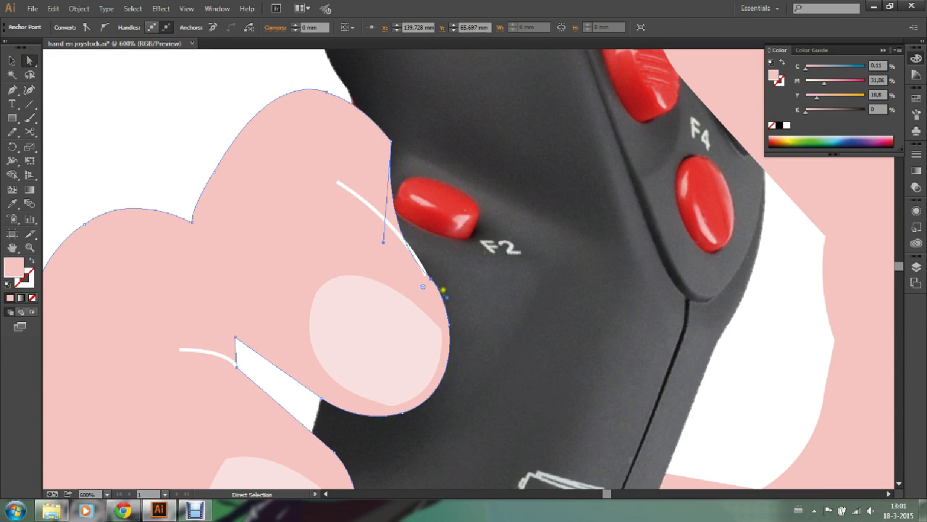
left_click(816, 341)
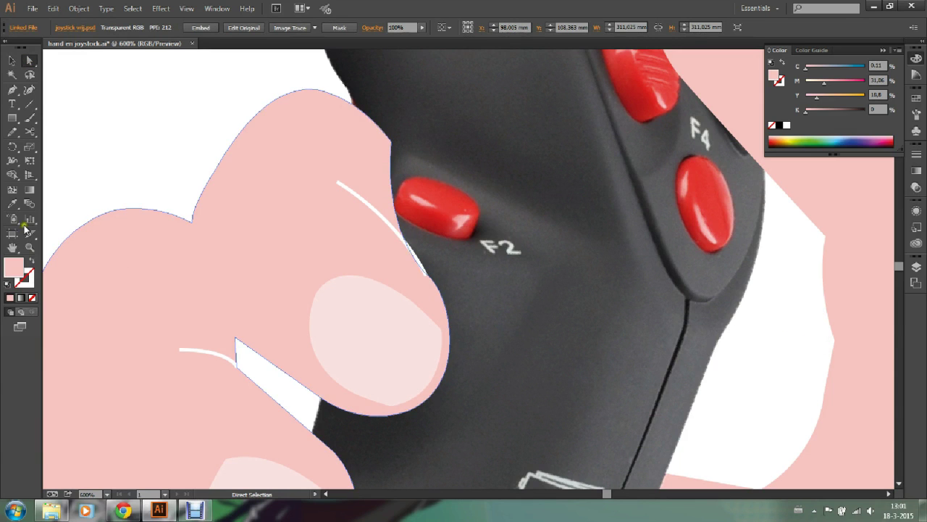
Zoom out to 66.67%, delete the reference hand photo, and marquee-select the remaining artwork
left_click(32, 249)
left_click(275, 205, "alt")
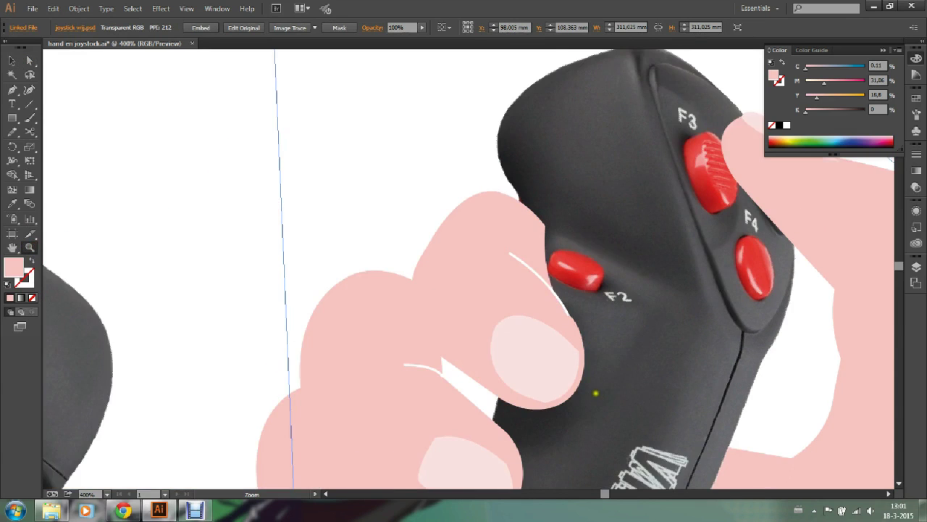
key("ctrl+minus")
left_click(580, 378, "alt")
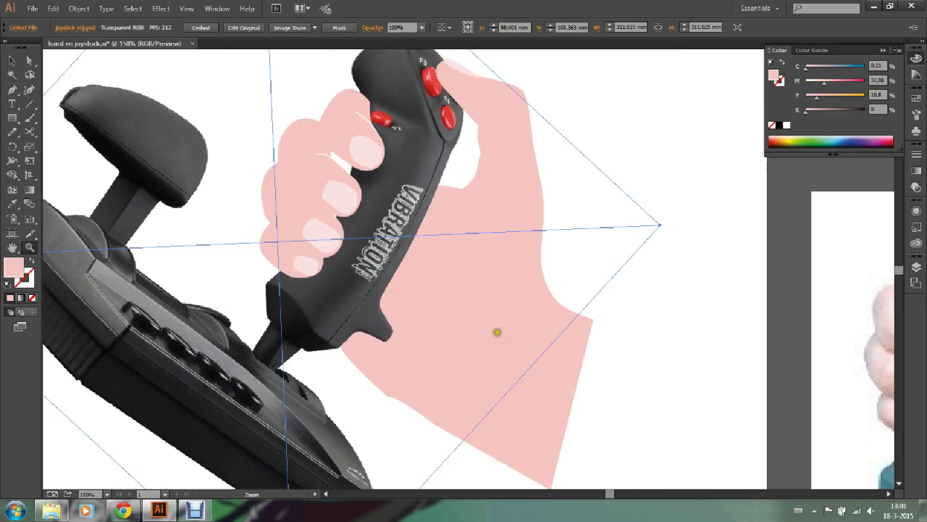
left_click(497, 332, "alt")
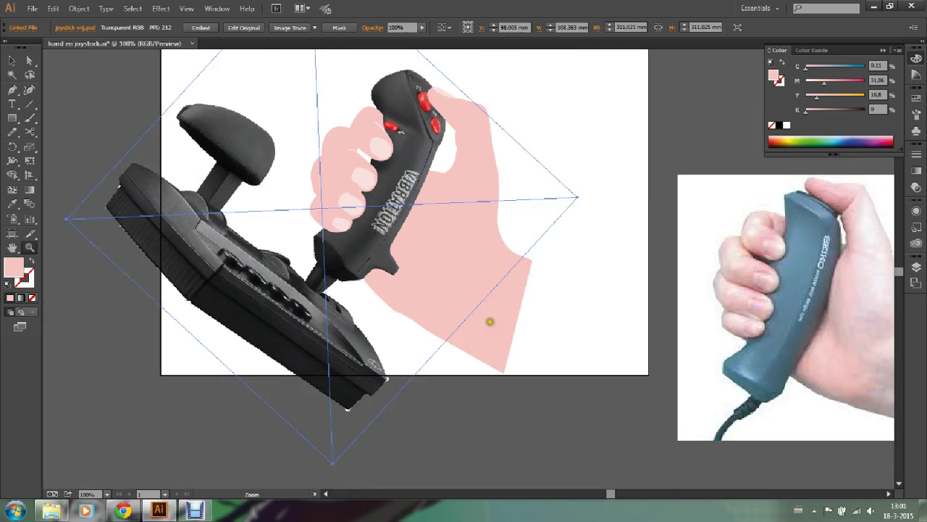
key("alt")
left_click(447, 171, "alt")
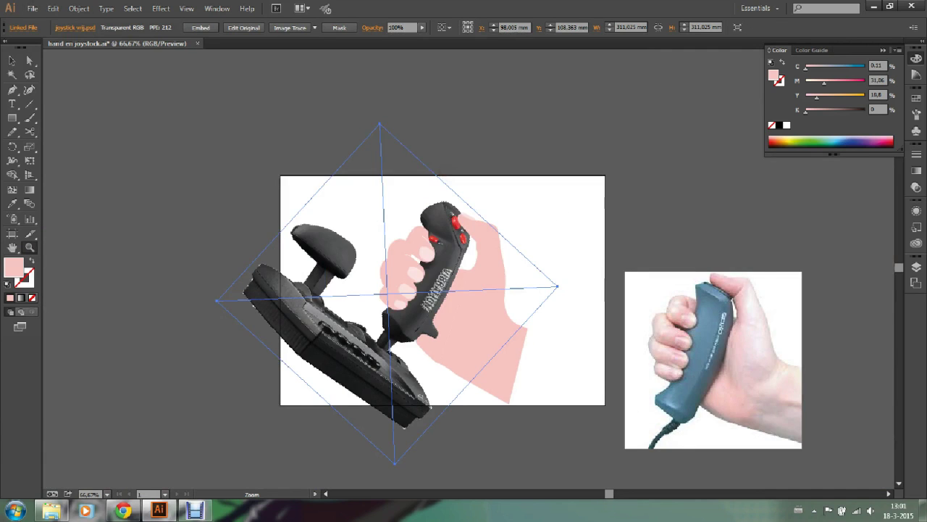
left_click(12, 61)
left_click(689, 430)
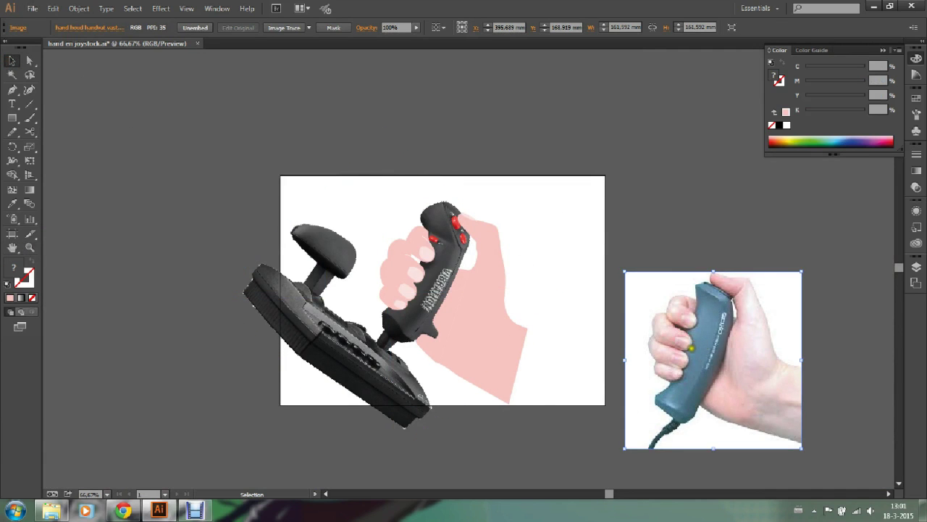
key("Delete")
mouse_move(245, 141)
left_mouse_down()
mouse_move(493, 350)
mouse_move(578, 444)
left_mouse_up()
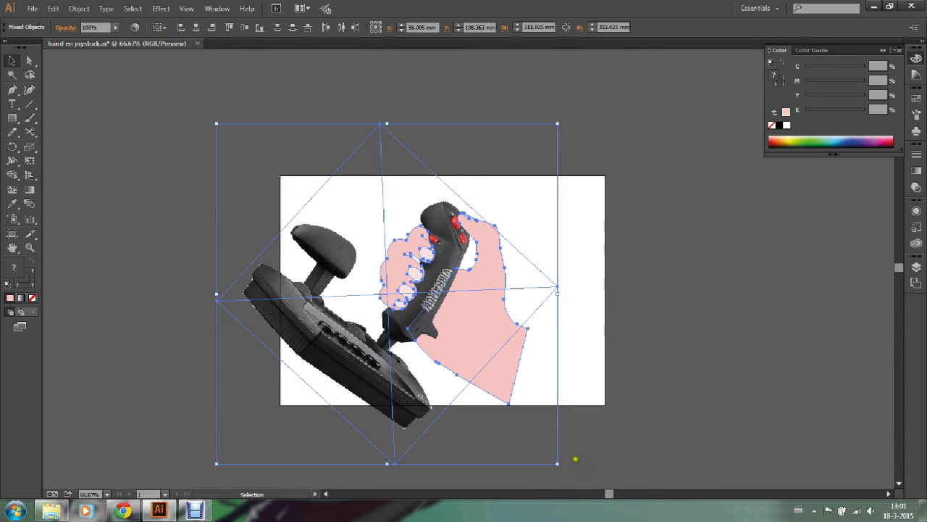
Select all and rotate the hand and joystick together until the stick stands upright
left_click(87, 82)
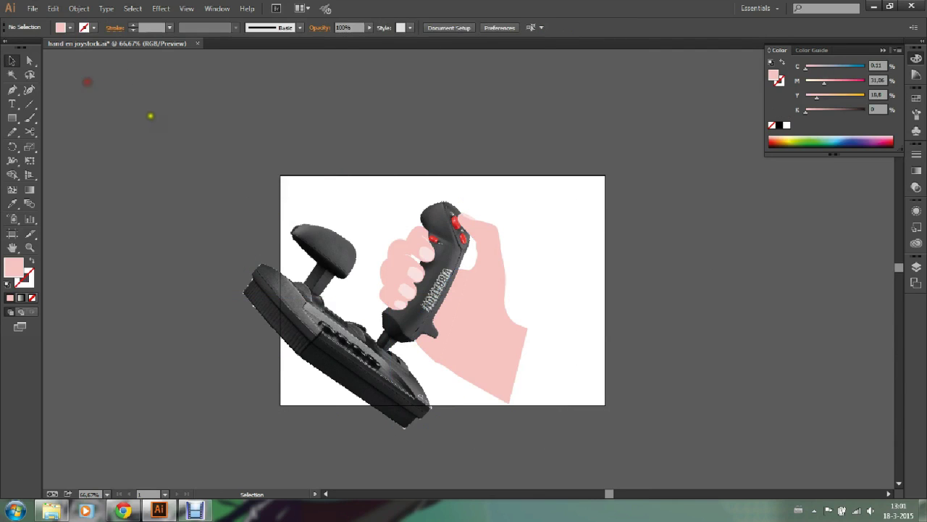
key("a")
key("v")
key("ctrl+a")
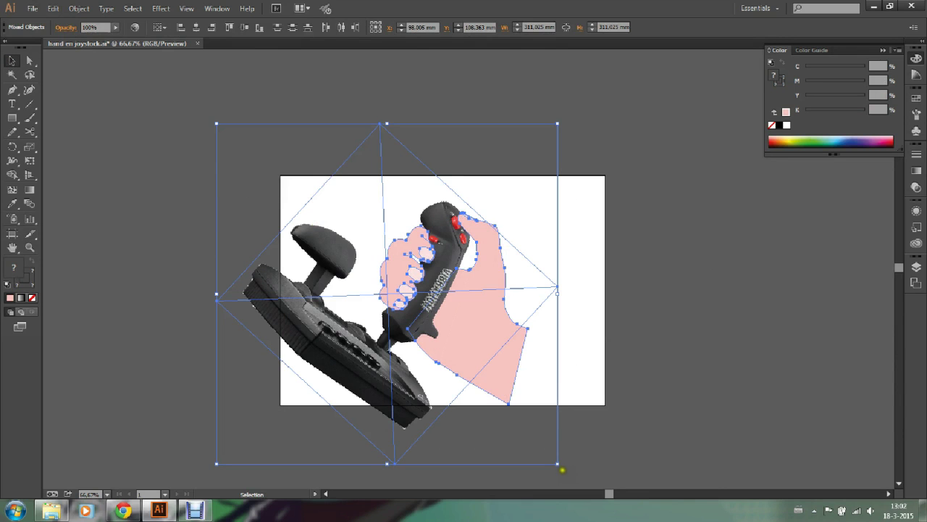
mouse_move(562, 468)
left_mouse_down()
mouse_move(596, 241)
mouse_move(558, 213)
left_mouse_up()
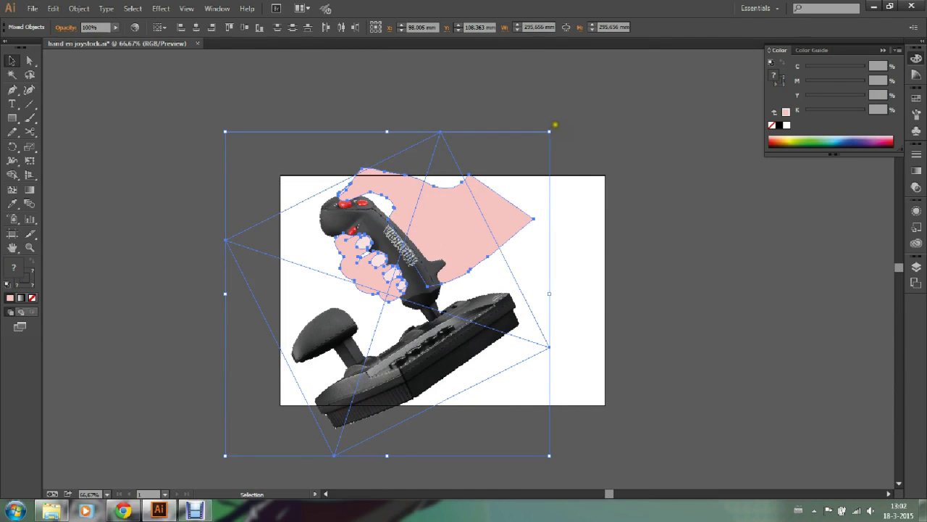
mouse_move(550, 127)
left_mouse_down()
mouse_move(581, 154)
mouse_move(576, 176)
mouse_move(555, 168)
left_mouse_up()
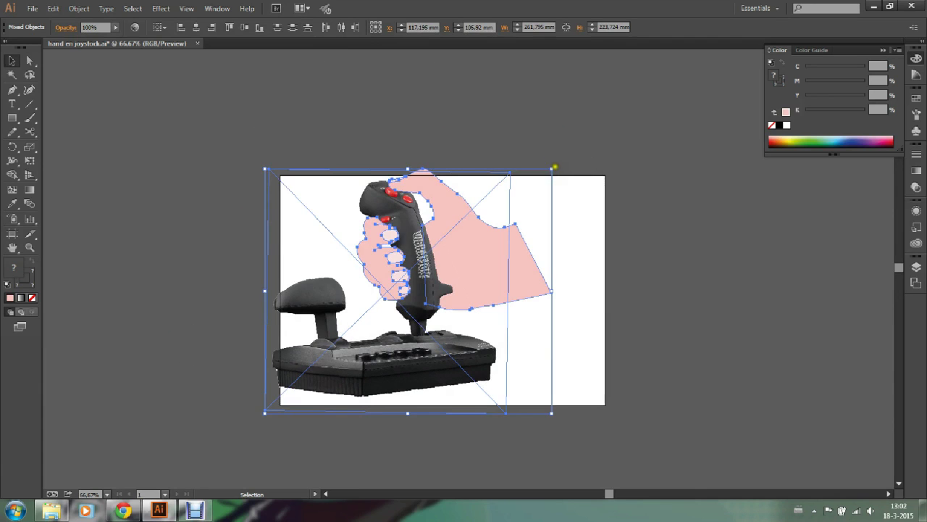
left_click(555, 167)
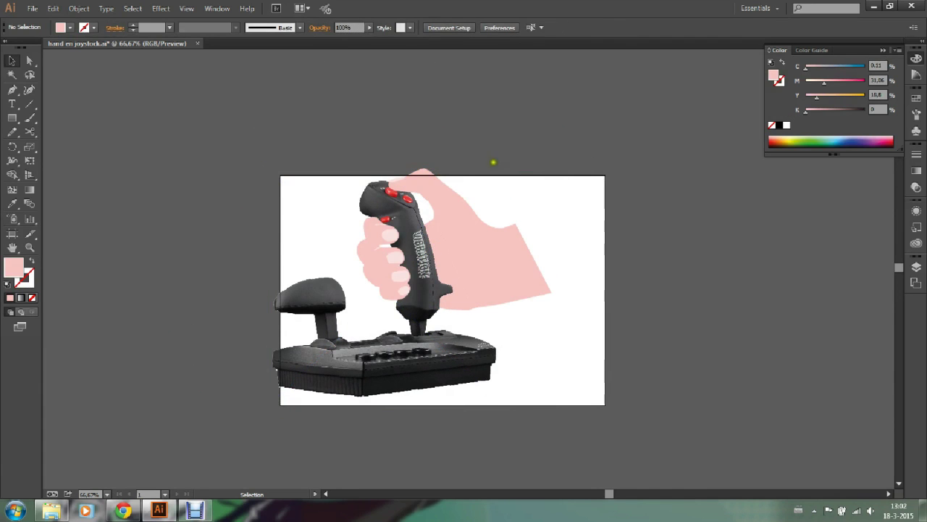
Scale the hand and joystick down from a corner and move them inside the artboard
left_click_drag(219, 143, 577, 416)
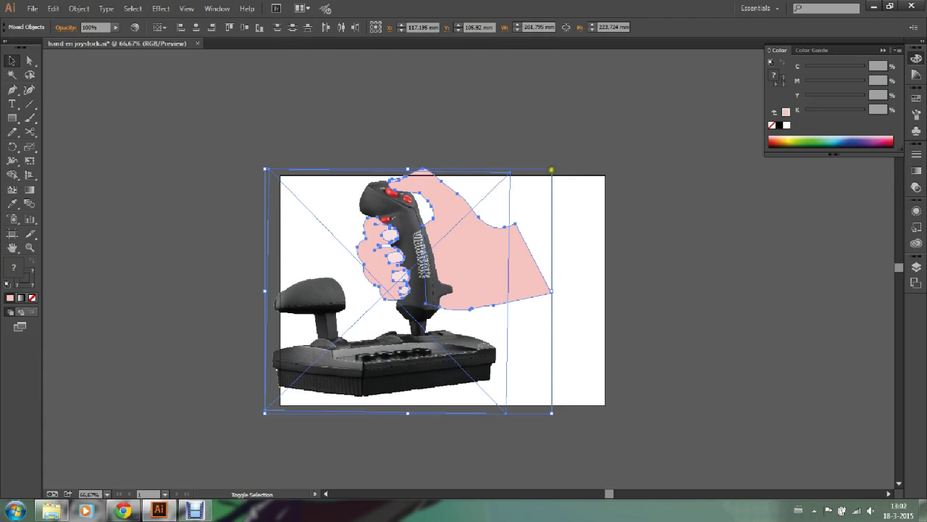
left_click_drag(551, 169, 502, 211)
left_click_drag(435, 271, 503, 252)
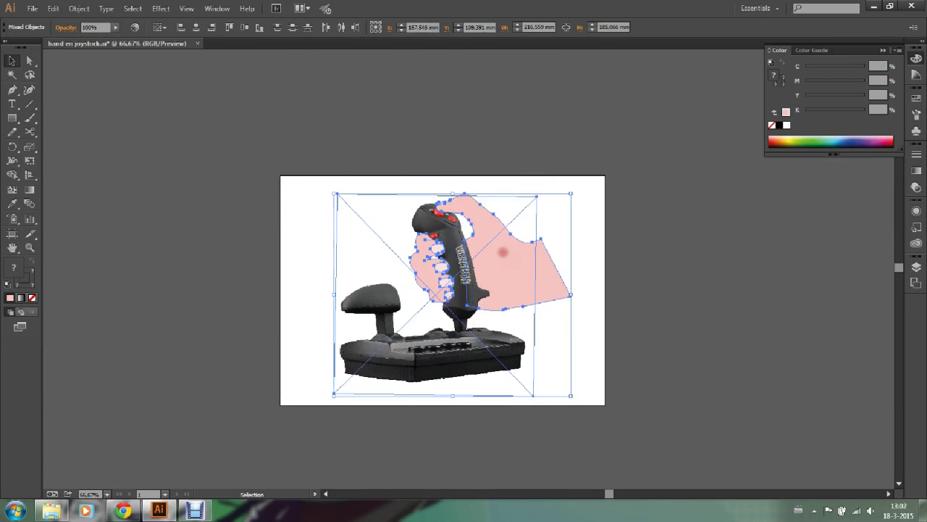
left_click(686, 252)
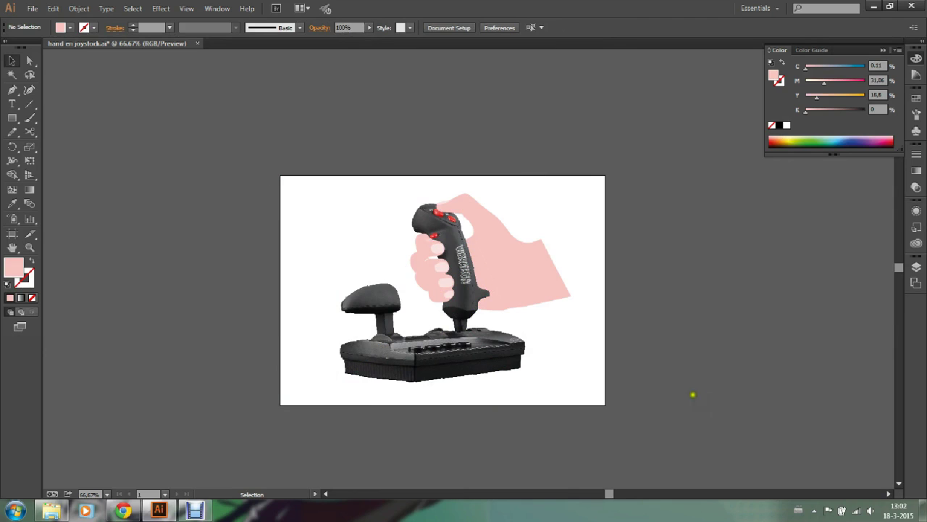
scroll(565, 347, "right", 2)
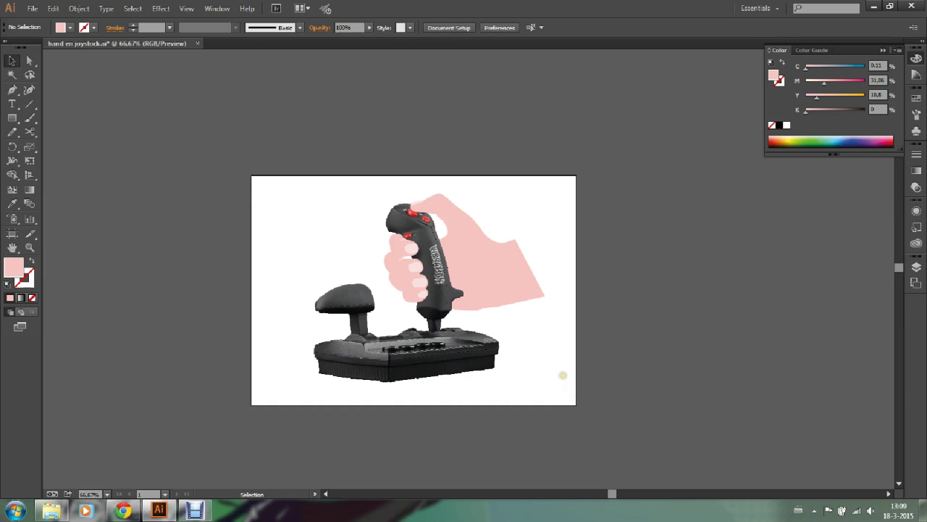
Select all the artwork except the joystick photo and make the fill the active colour
key("ctrl+a")
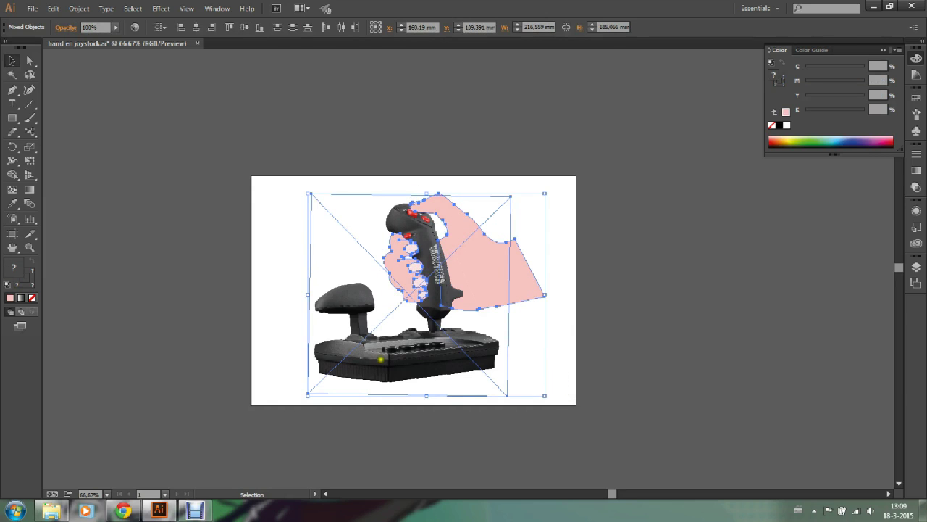
key("shift")
left_click(376, 355, "shift")
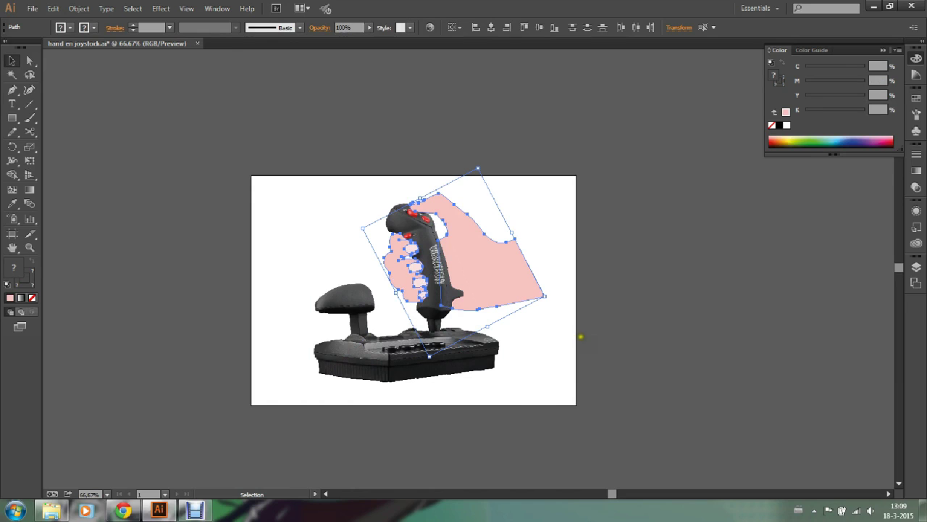
left_click(775, 77)
left_click(775, 77)
left_click(773, 78)
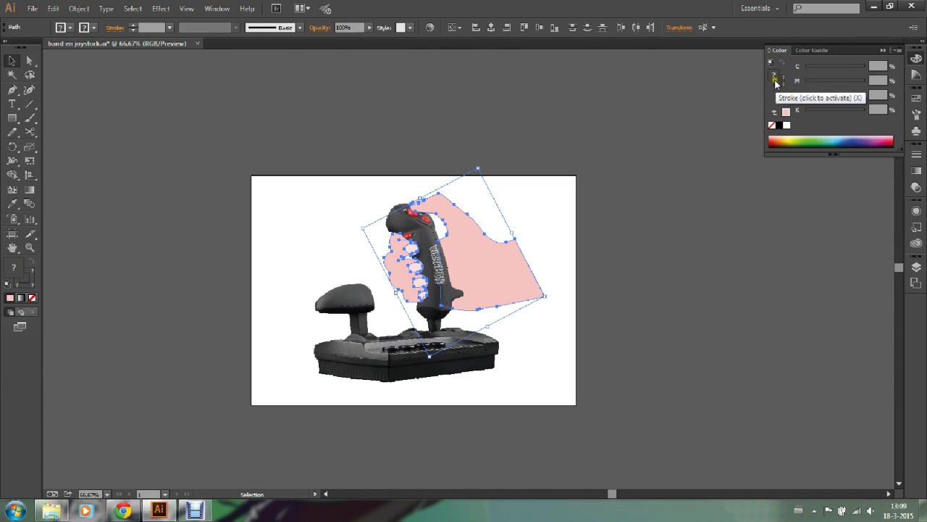
left_click(775, 77)
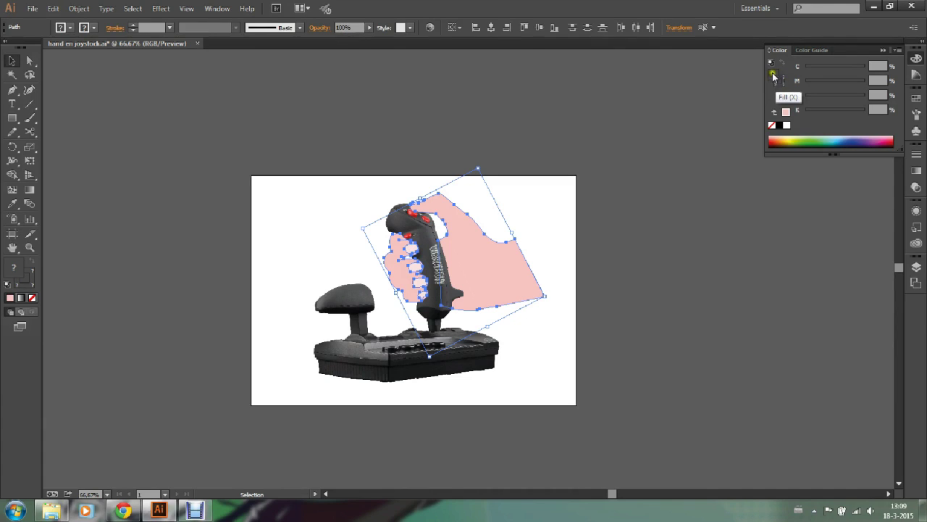
left_click(786, 74)
left_click(775, 77)
Fill the hand with black, then lower the K slider to 17% for light grey
left_click(781, 124)
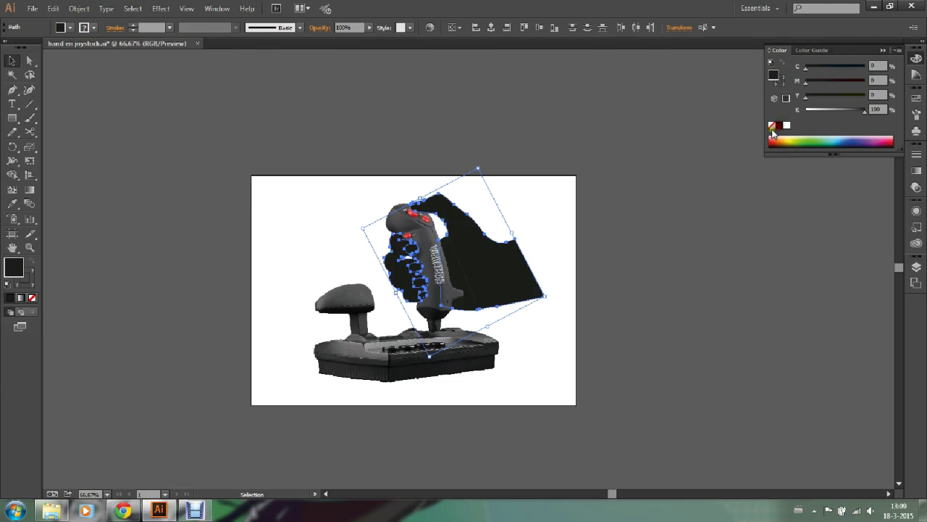
left_click(785, 147)
left_click(890, 116)
left_click_drag(864, 111, 818, 111)
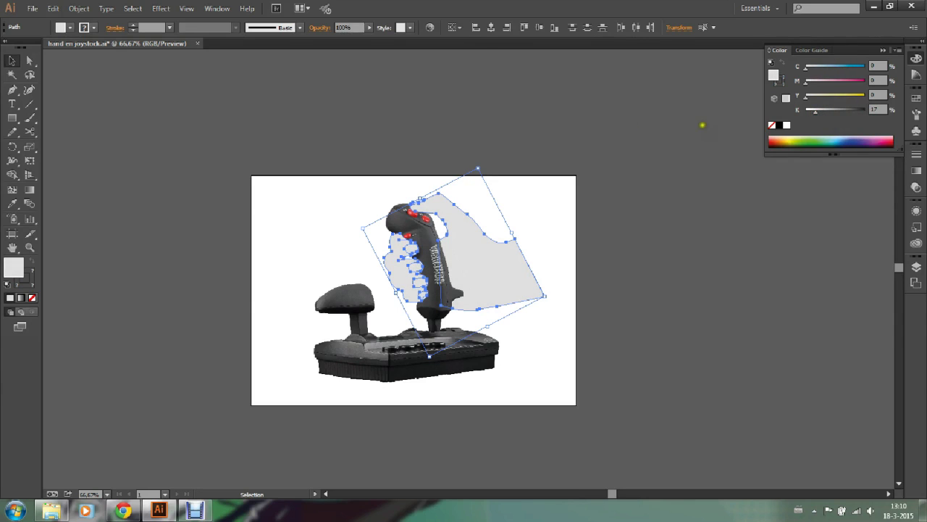
left_click(596, 140)
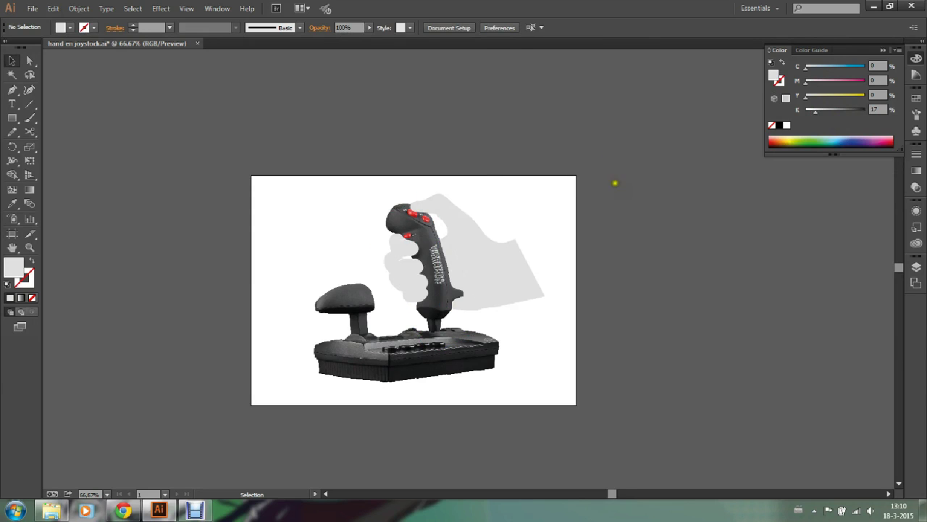
left_click(29, 247)
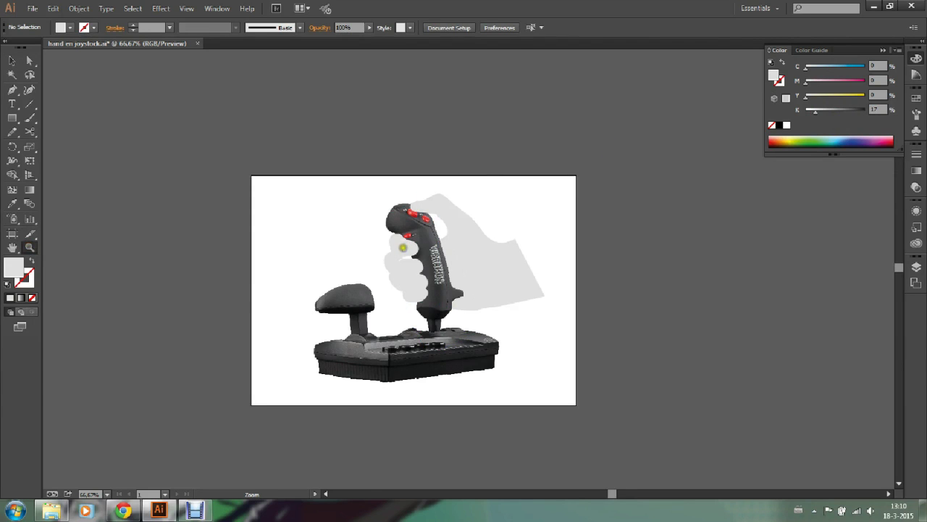
left_click(403, 248)
left_click(519, 273)
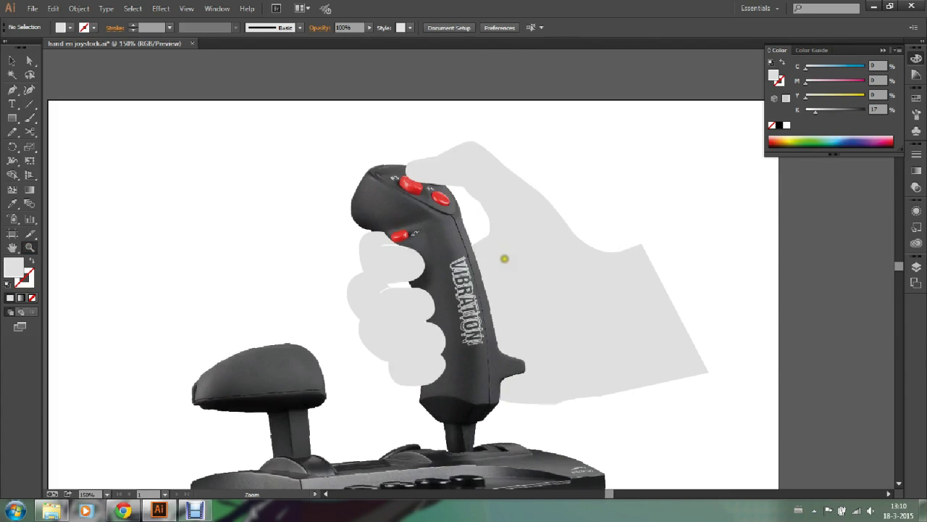
left_click(11, 60)
left_click(412, 174)
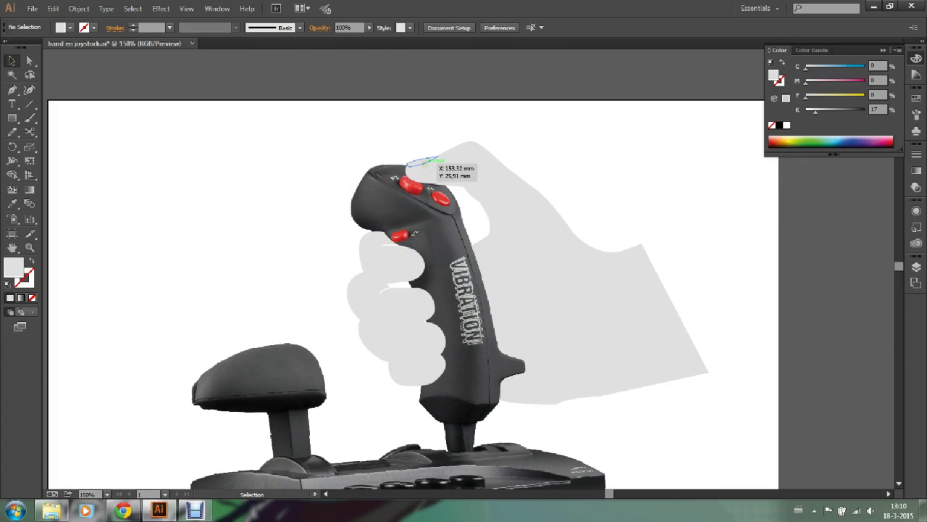
left_click(426, 161)
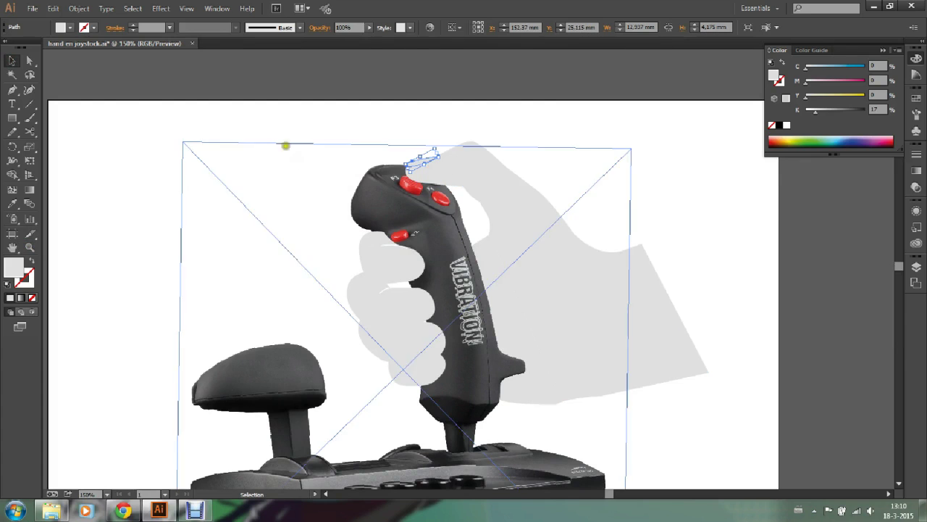
left_click(194, 181)
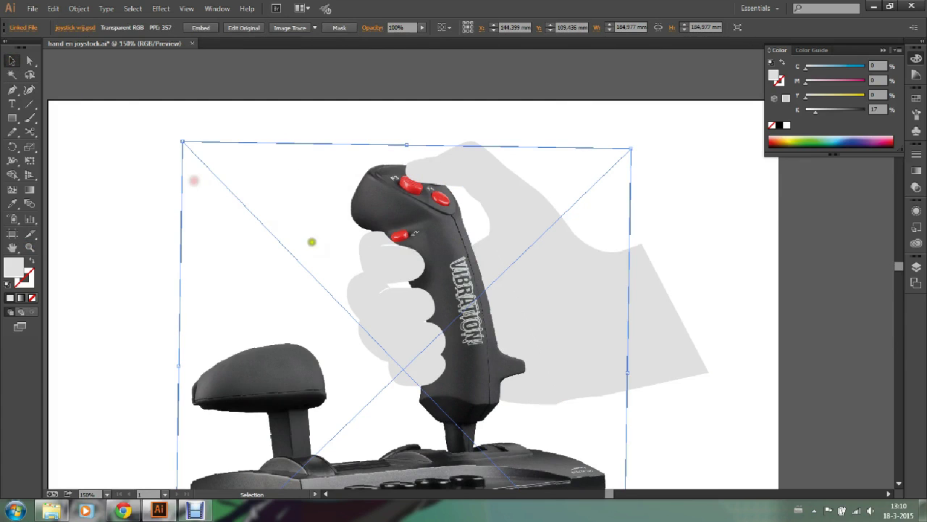
left_click(312, 125)
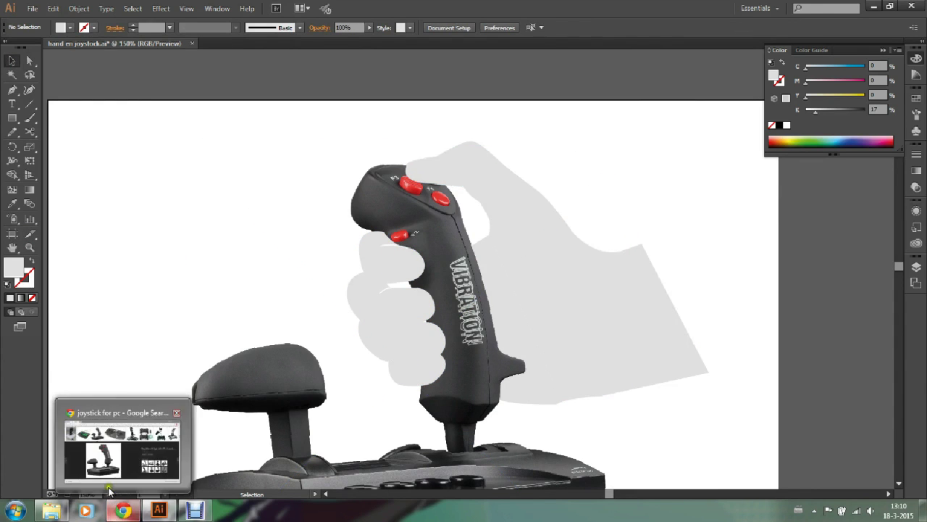
left_click(385, 291)
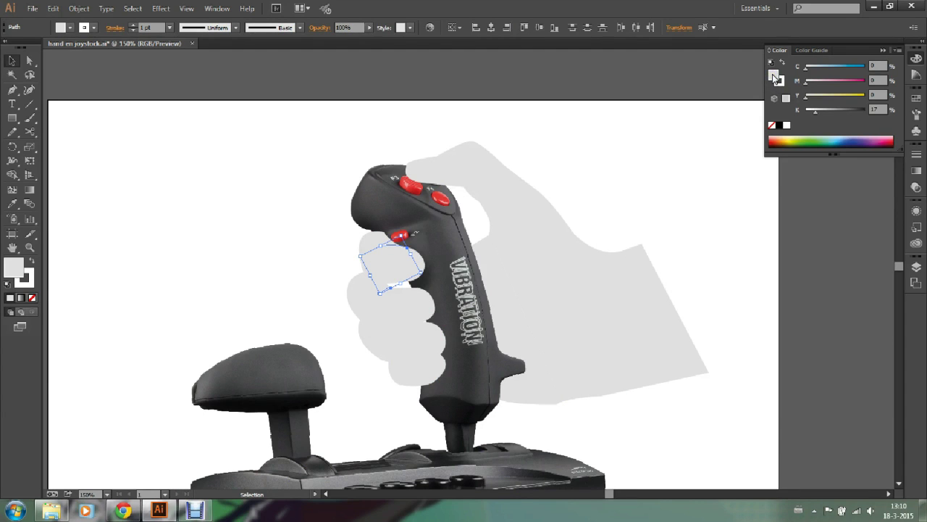
left_click(775, 78)
left_click(782, 84)
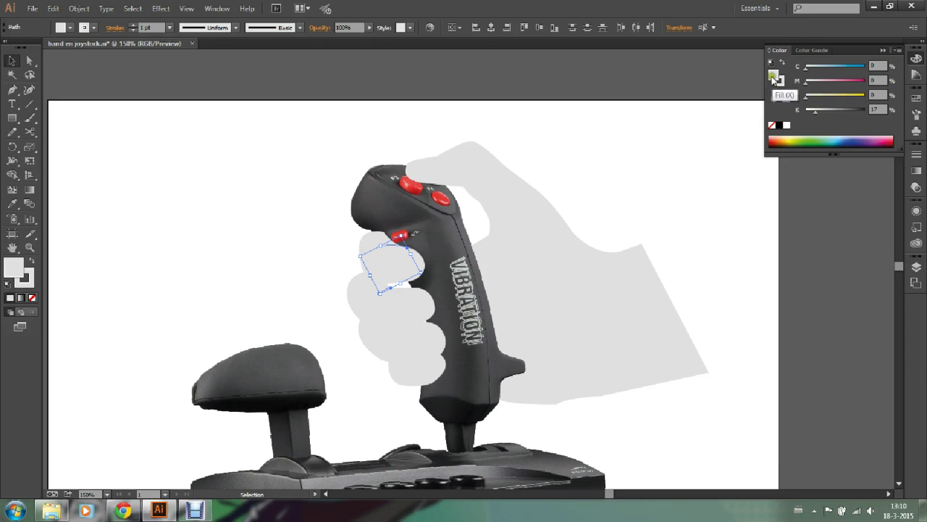
left_click(779, 82)
left_click(513, 121)
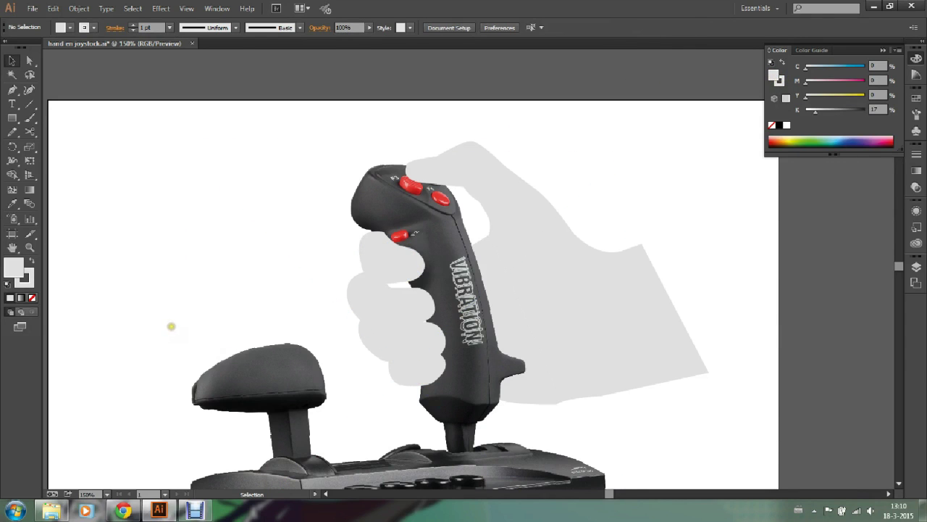
left_click(29, 247)
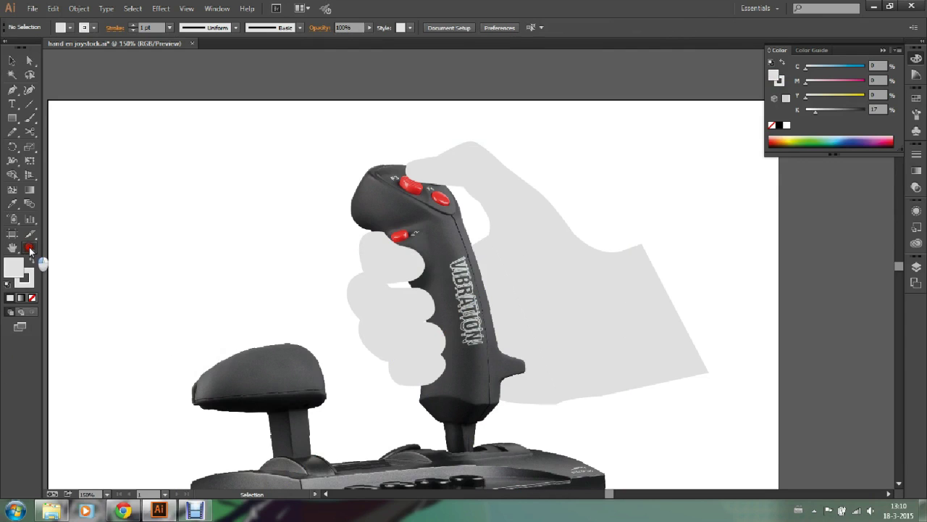
left_click(393, 242, "alt")
left_click(545, 388, "alt")
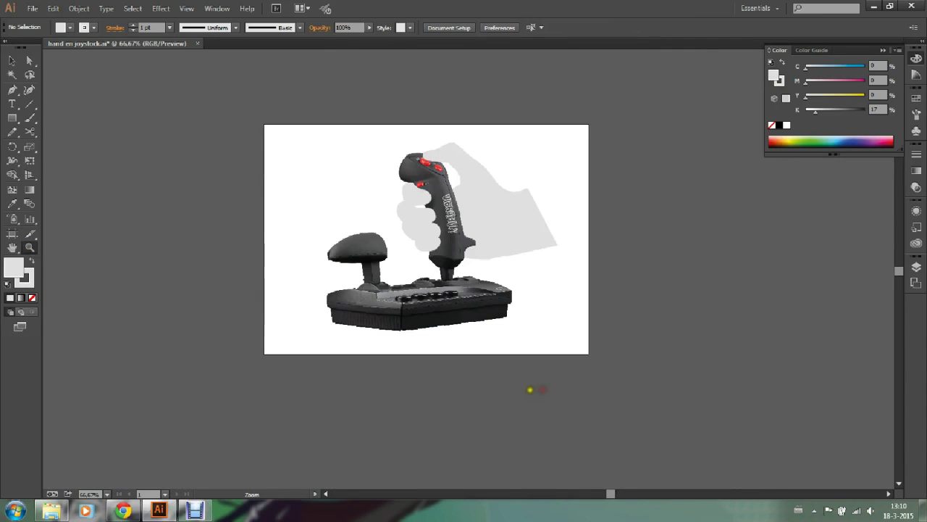
left_click(12, 60)
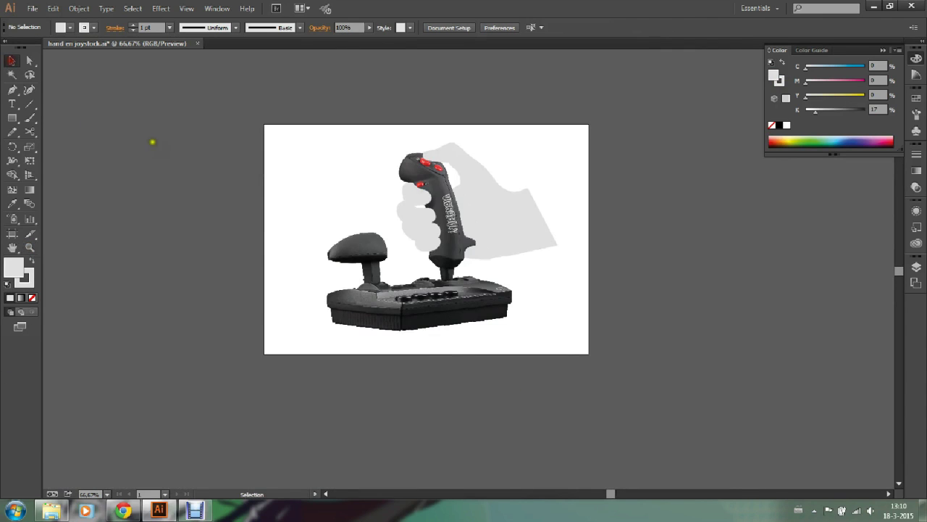